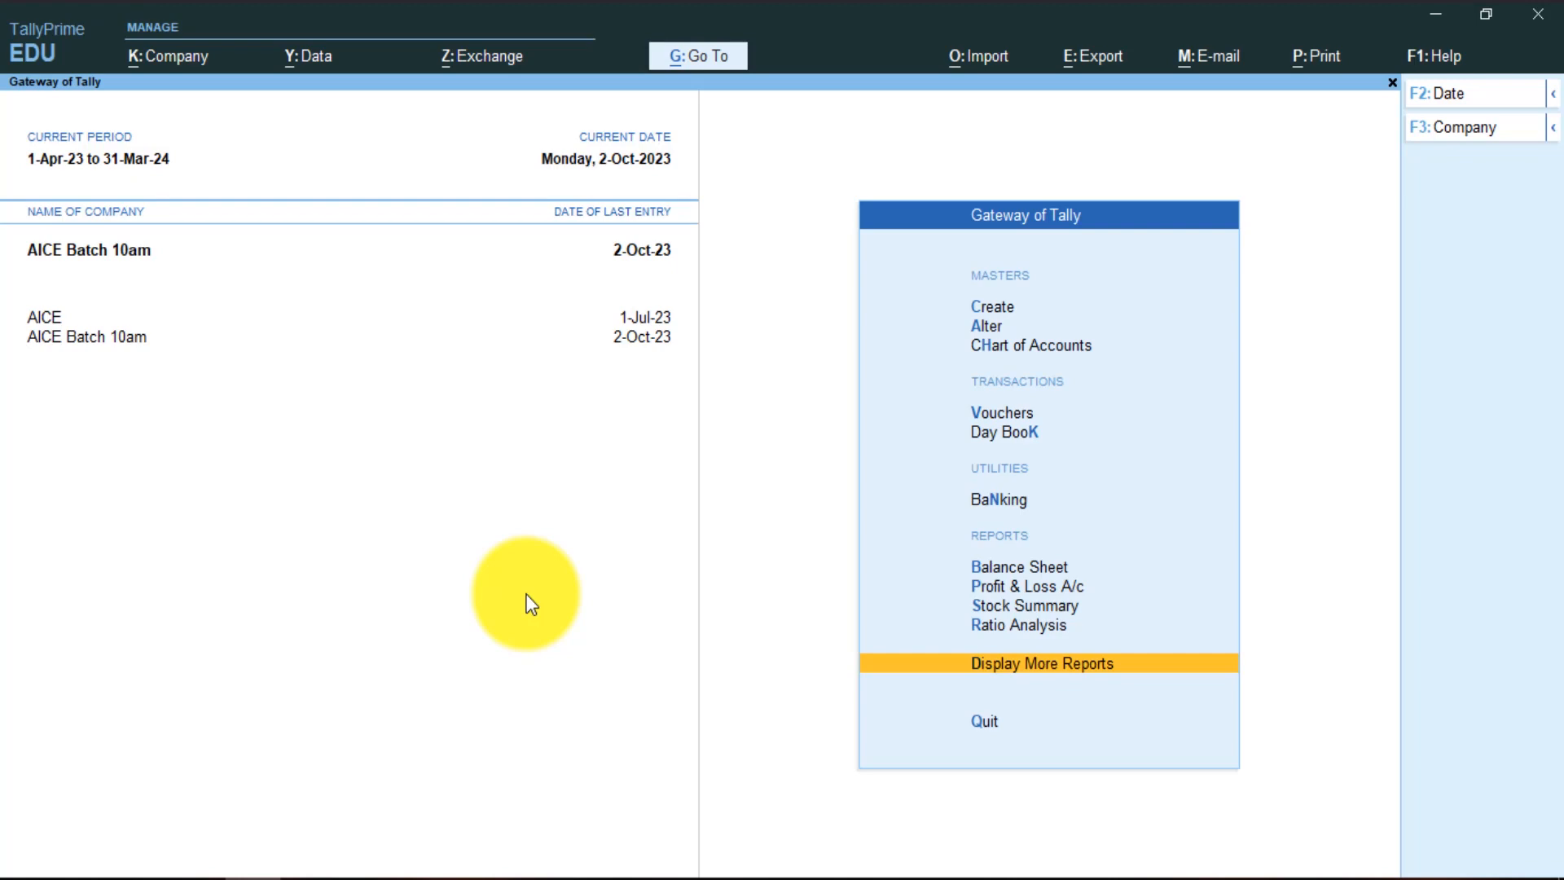
# Open the creation form for a new voucher type among the accounting masters
pyautogui.press('Up')
pyautogui.press('Up')
pyautogui.press('Up')
pyautogui.press('Up')
pyautogui.press('Up')
pyautogui.press('Up')
pyautogui.press('Up')
pyautogui.press('Up')
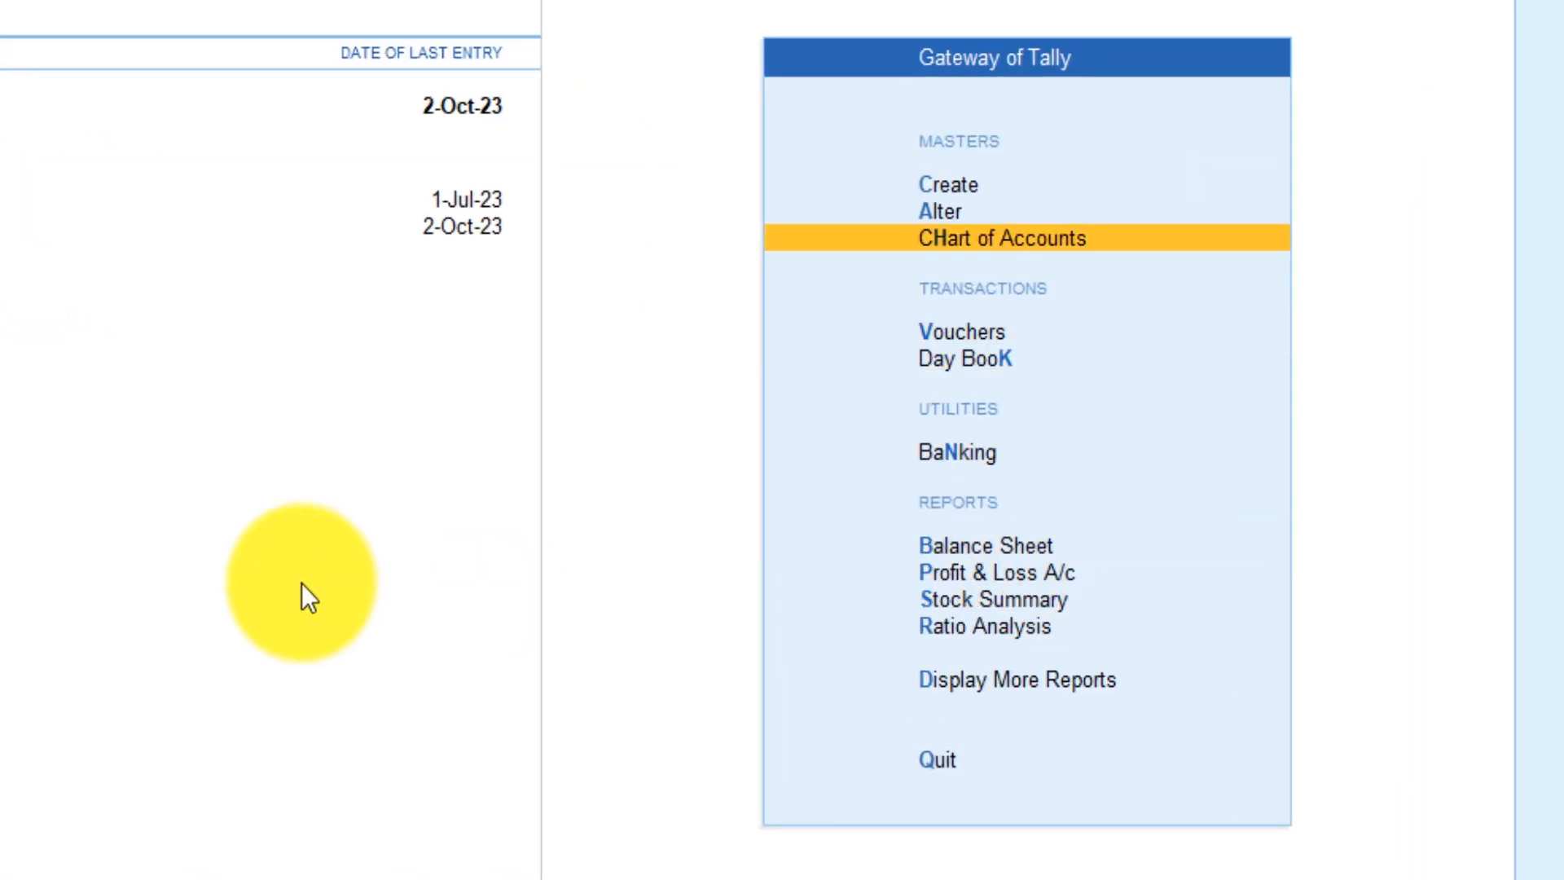
pyautogui.press('Up')
pyautogui.press('Up')
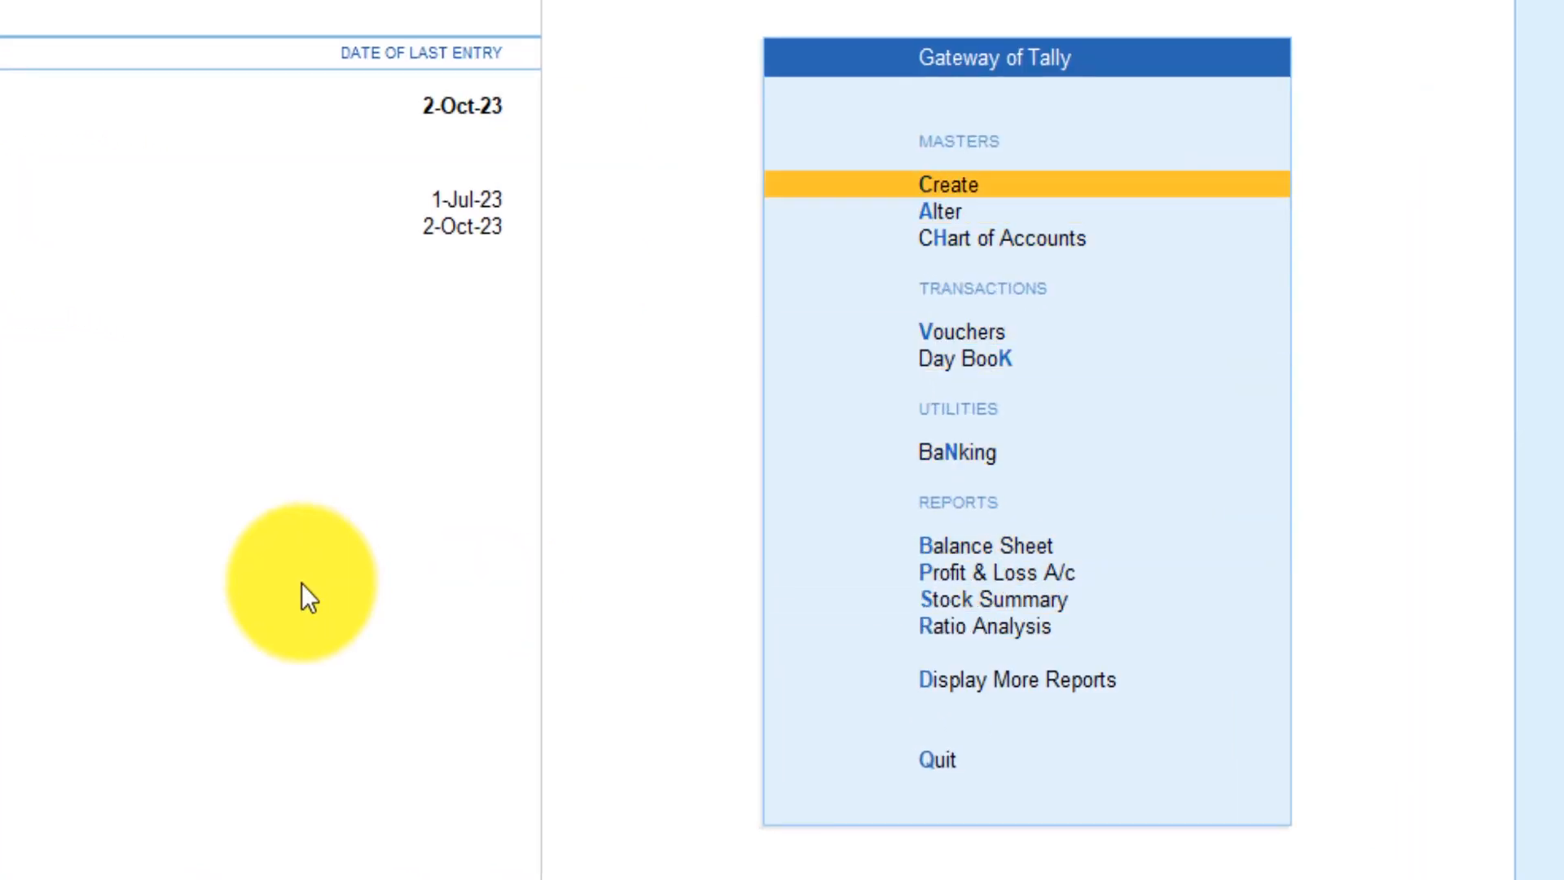
pyautogui.press('Return')
pyautogui.press('Down')
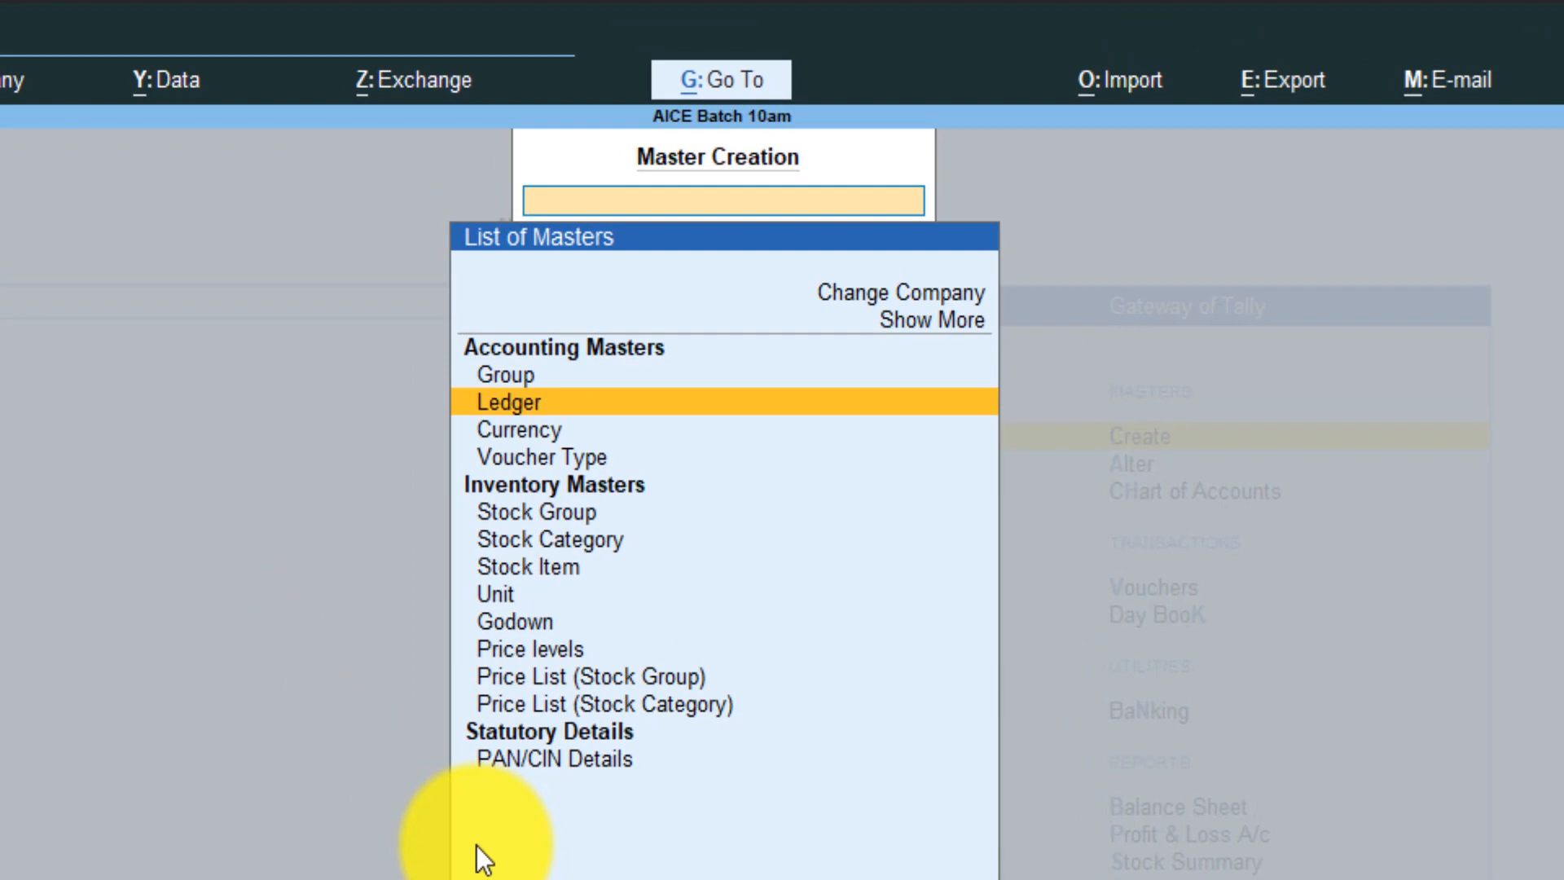
pyautogui.press('Down')
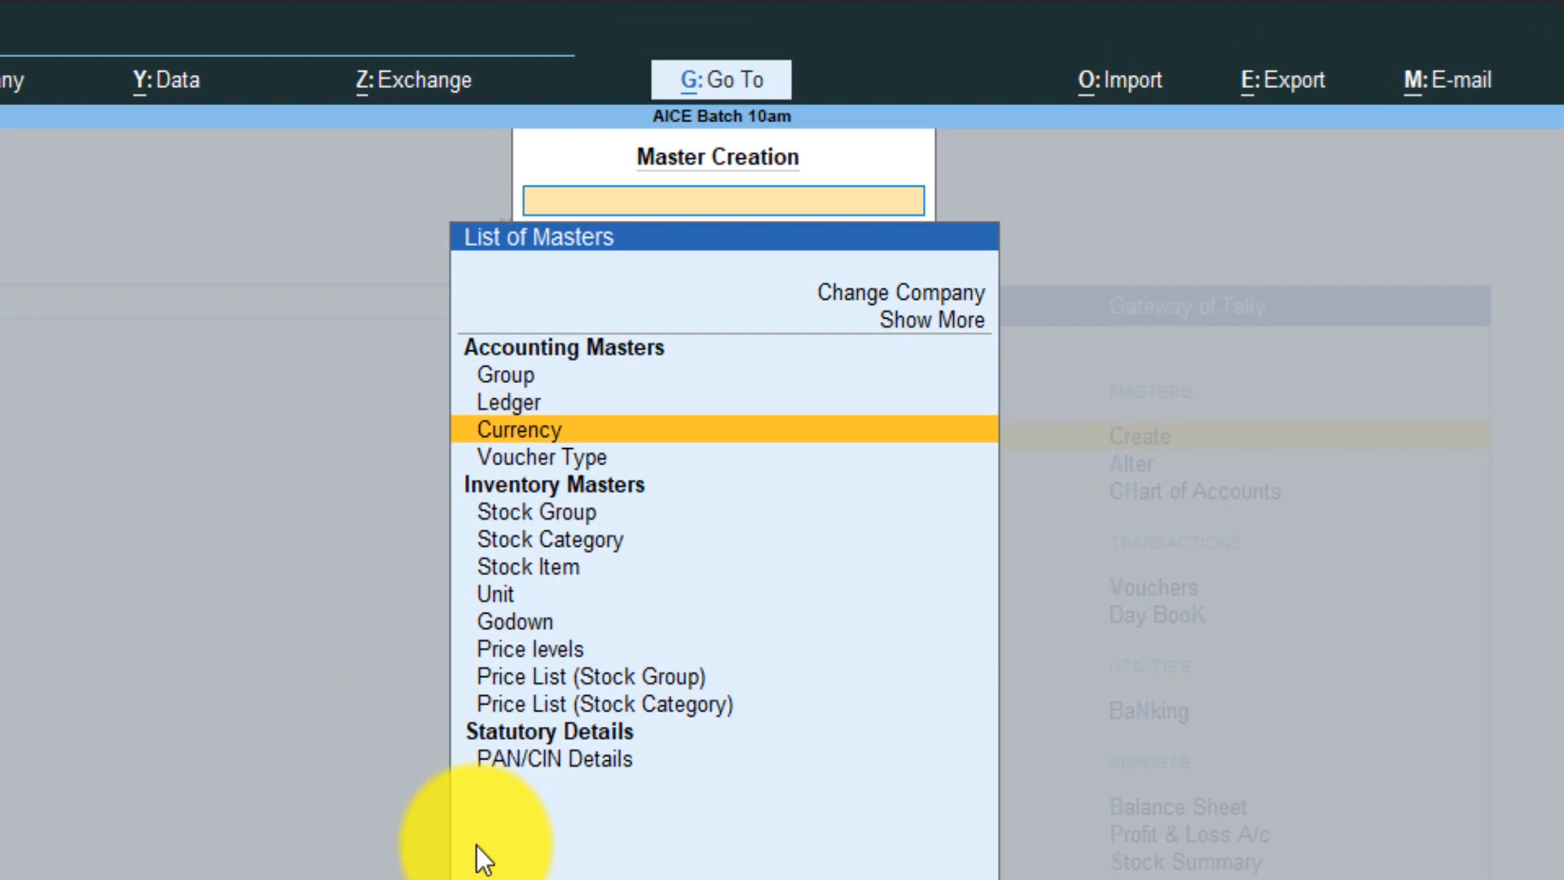
pyautogui.press('Down')
pyautogui.press('Return')
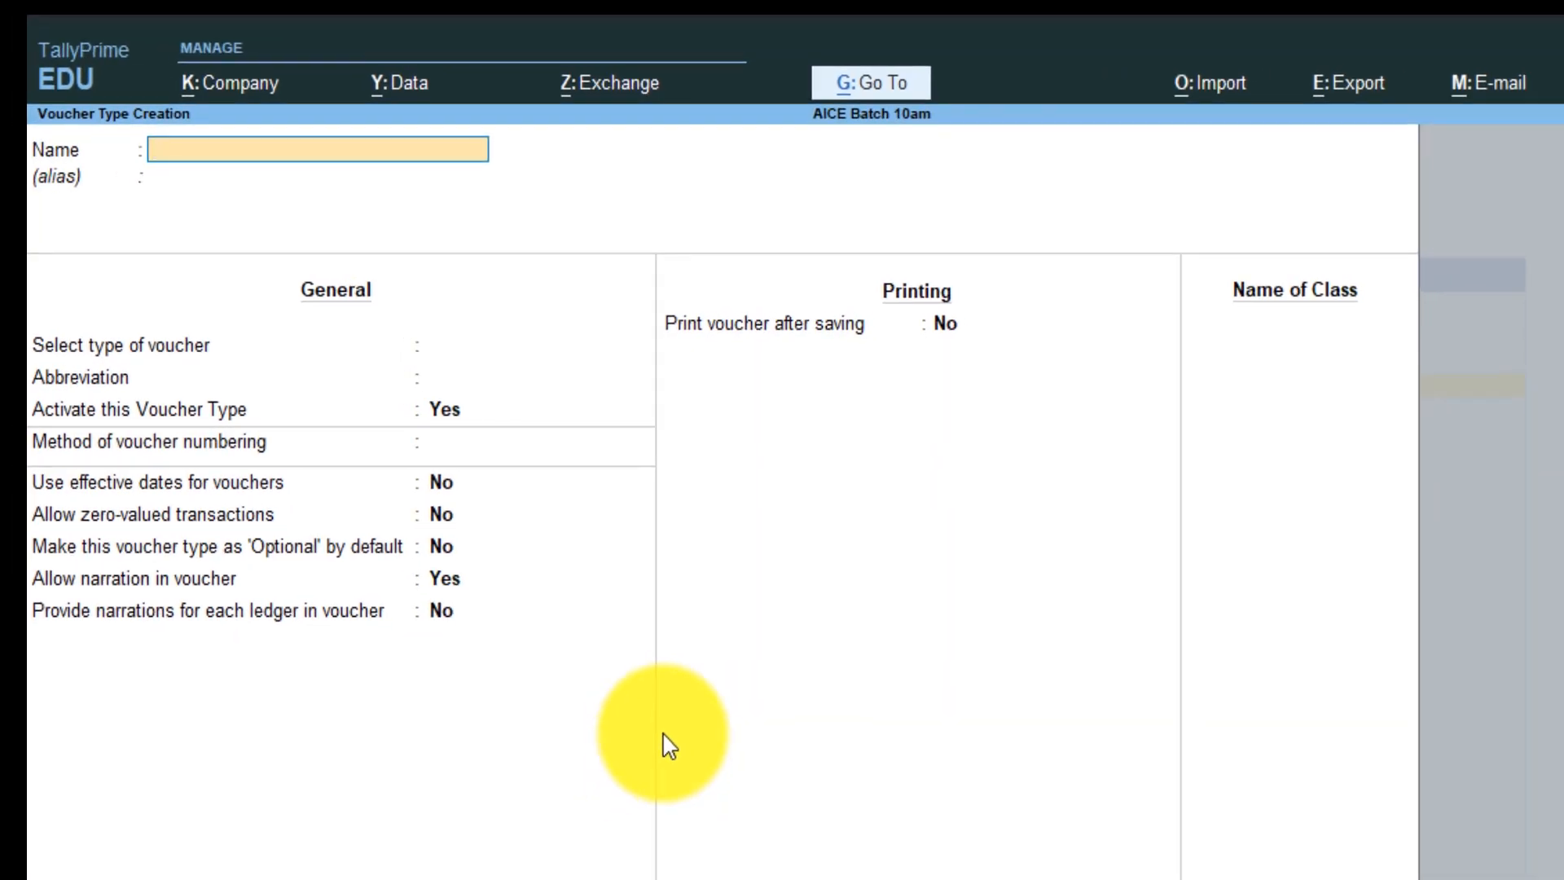
# Name the new voucher type Cash Sale and base it on the Sales voucher type
pyautogui.write('Cash Sale')
pyautogui.press('Return')
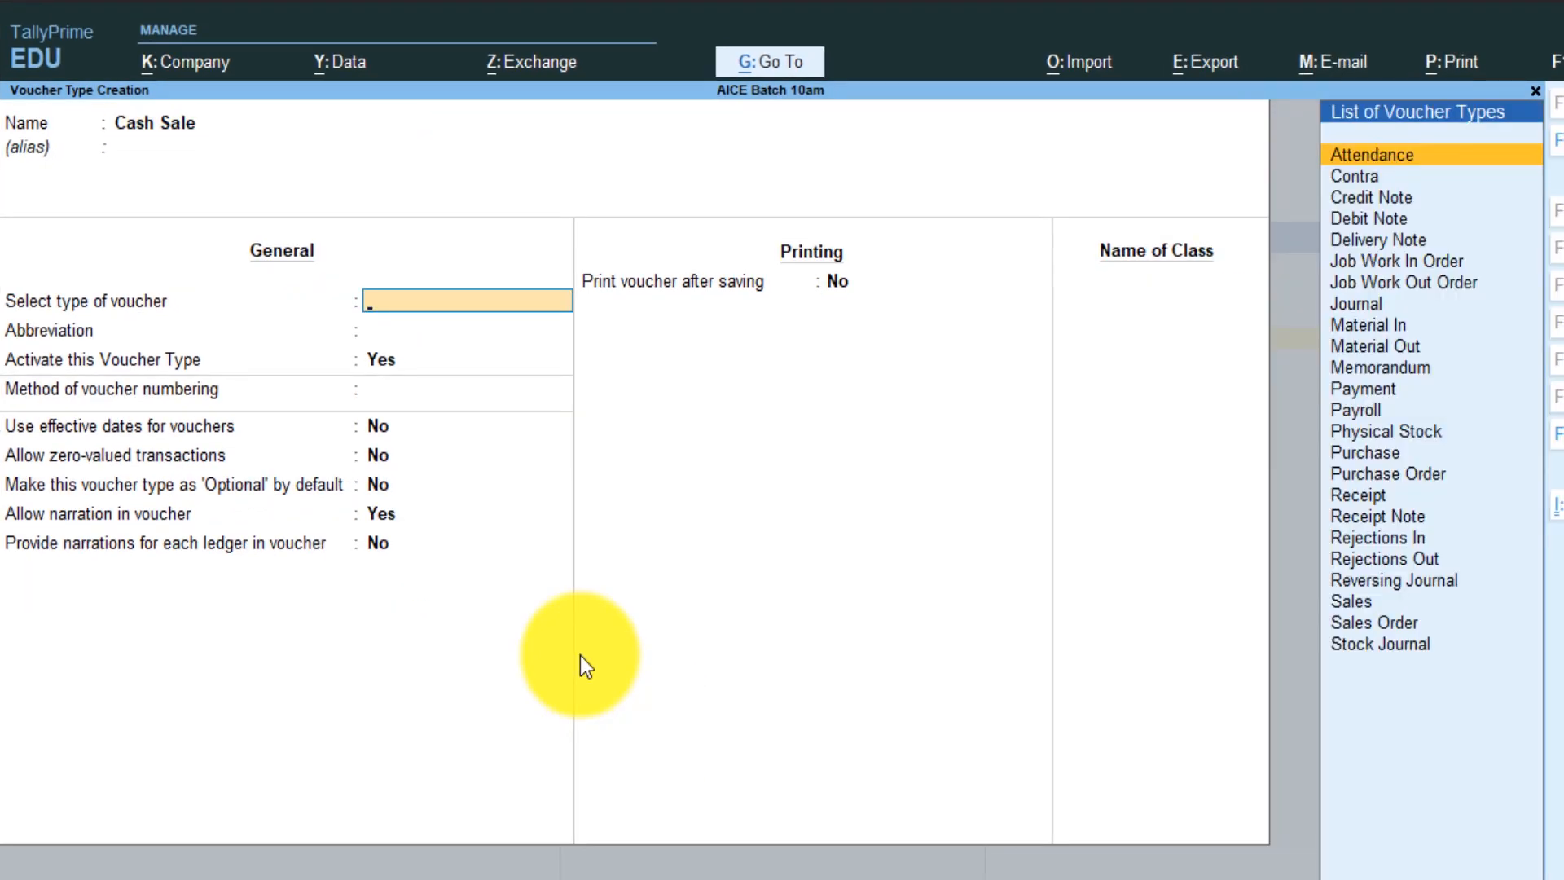
pyautogui.write('Sale')
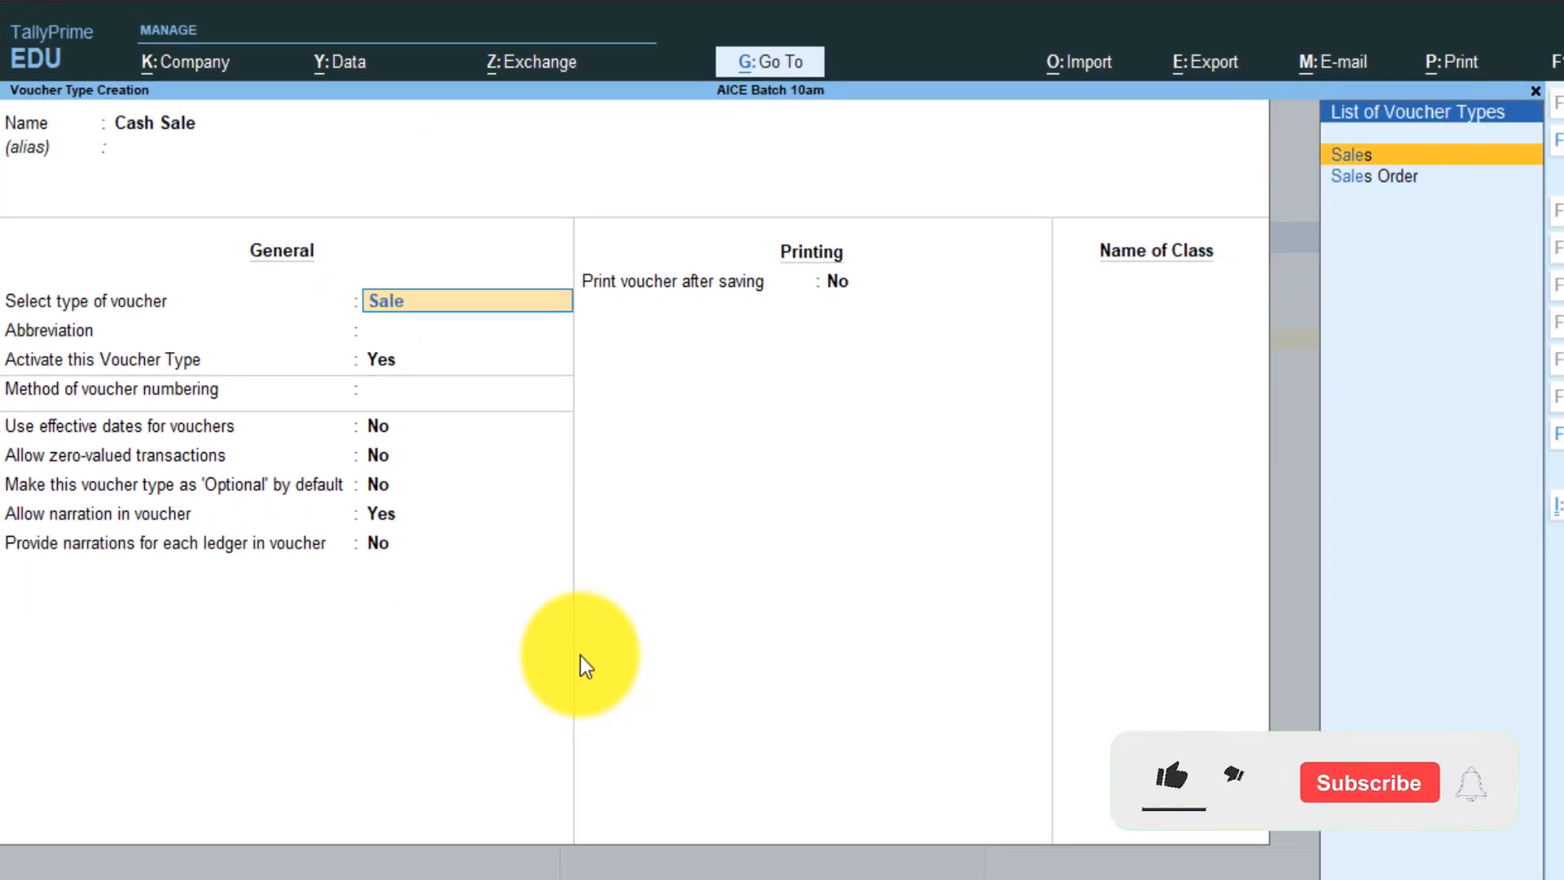
pyautogui.press('Return')
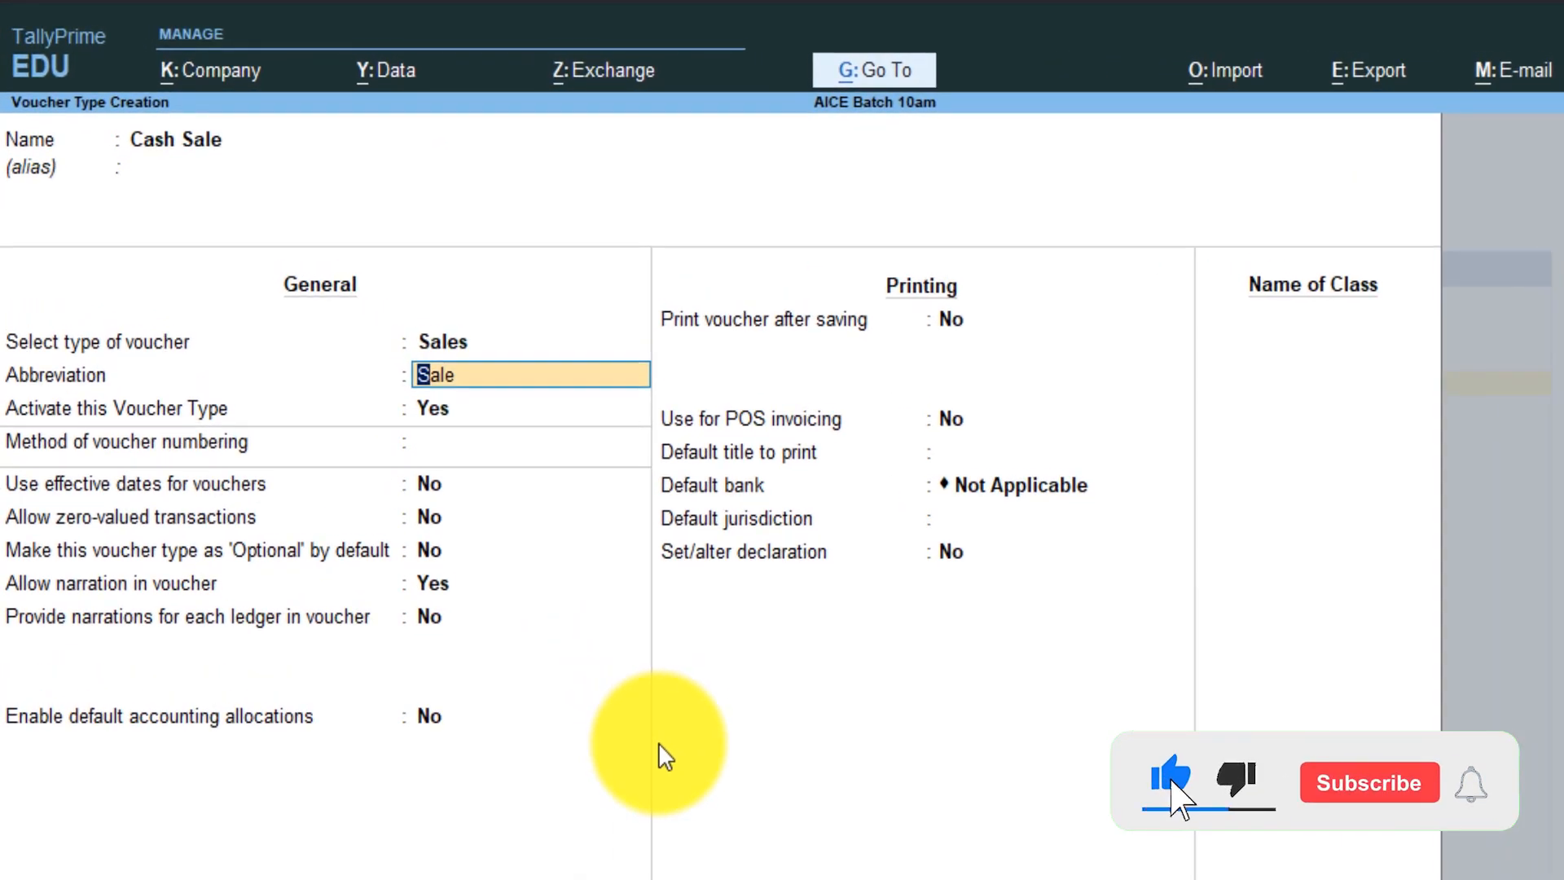
# Keep the general options at their defaults with automatic numbering, and set the default title to print to Cash Sale
pyautogui.press('Return')
pyautogui.press('Return')
pyautogui.press('Return')
pyautogui.press('Return')
pyautogui.press('Return')
pyautogui.press('Return')
pyautogui.press('Return')
pyautogui.press('Return')
pyautogui.press('Return')
pyautogui.press('Return')
pyautogui.press('Return')
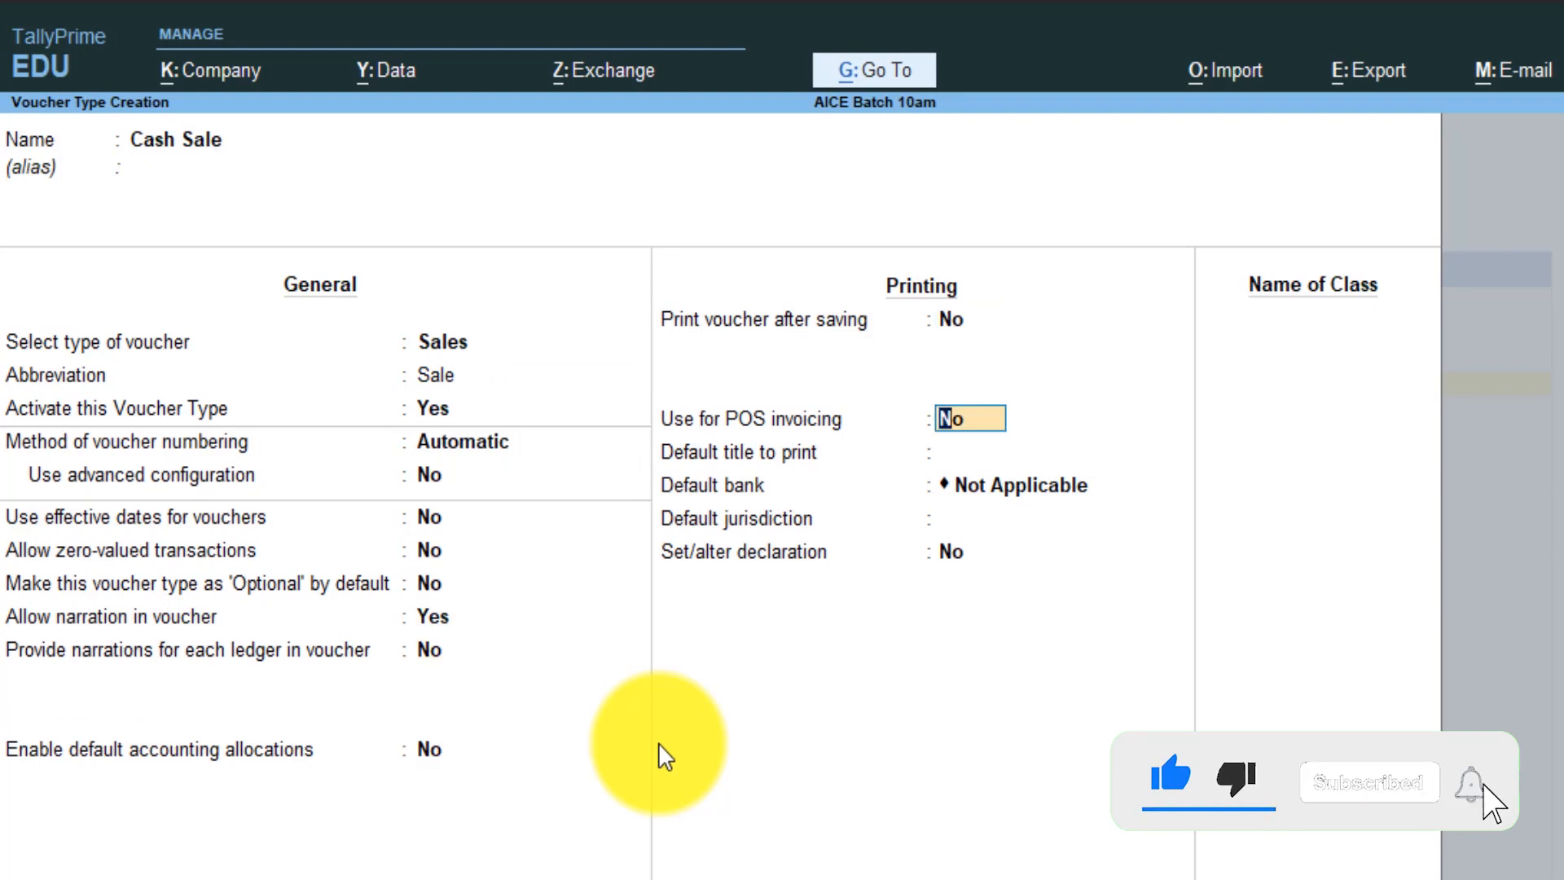
pyautogui.press('Return')
pyautogui.write('Cas')
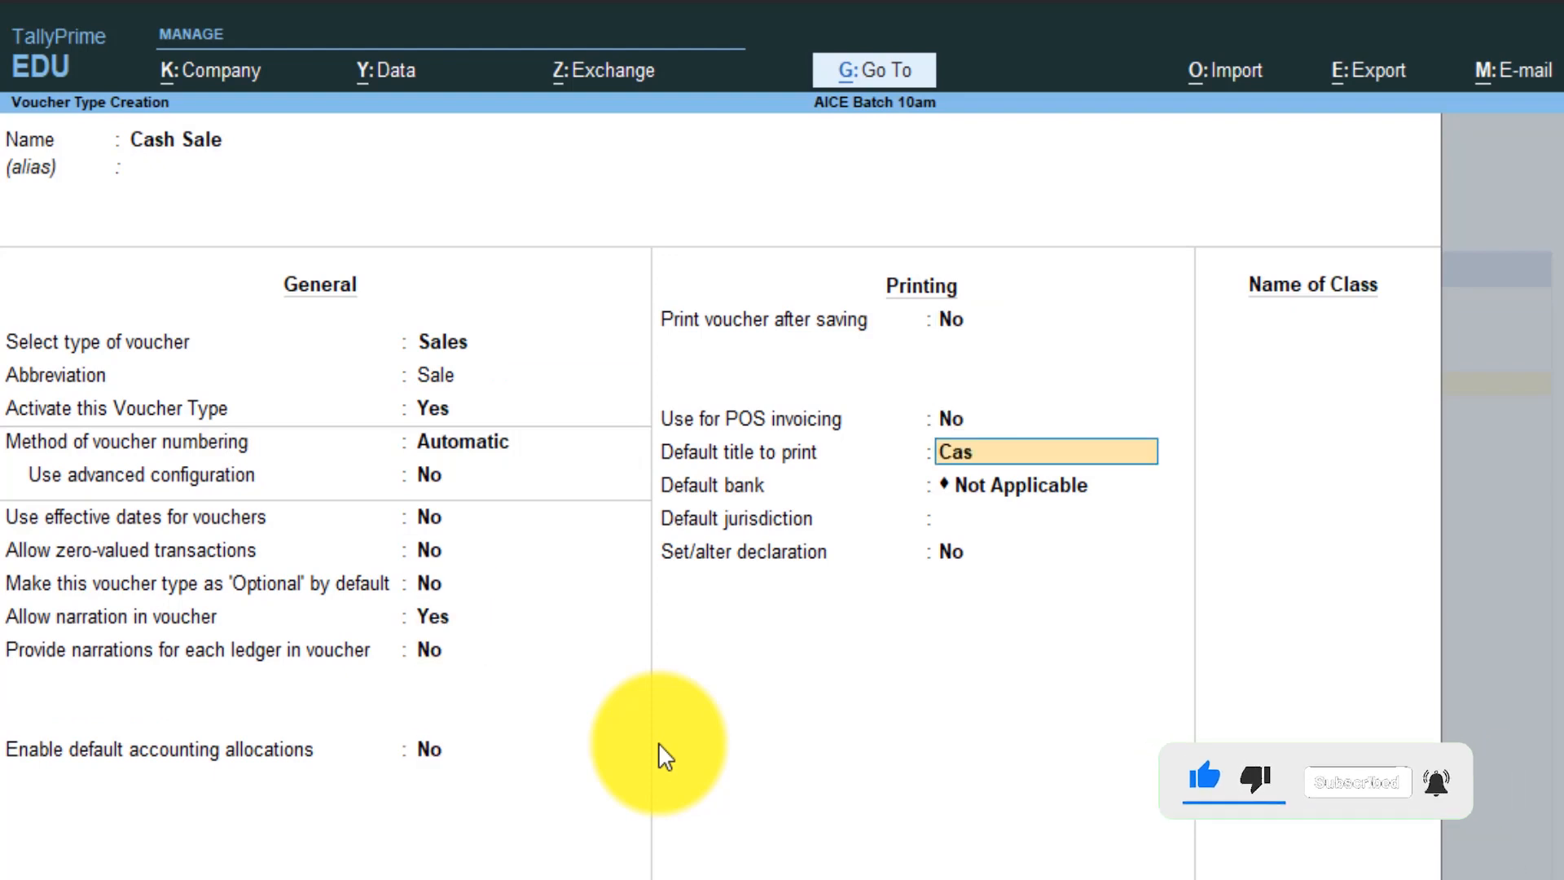
pyautogui.write('h Sale')
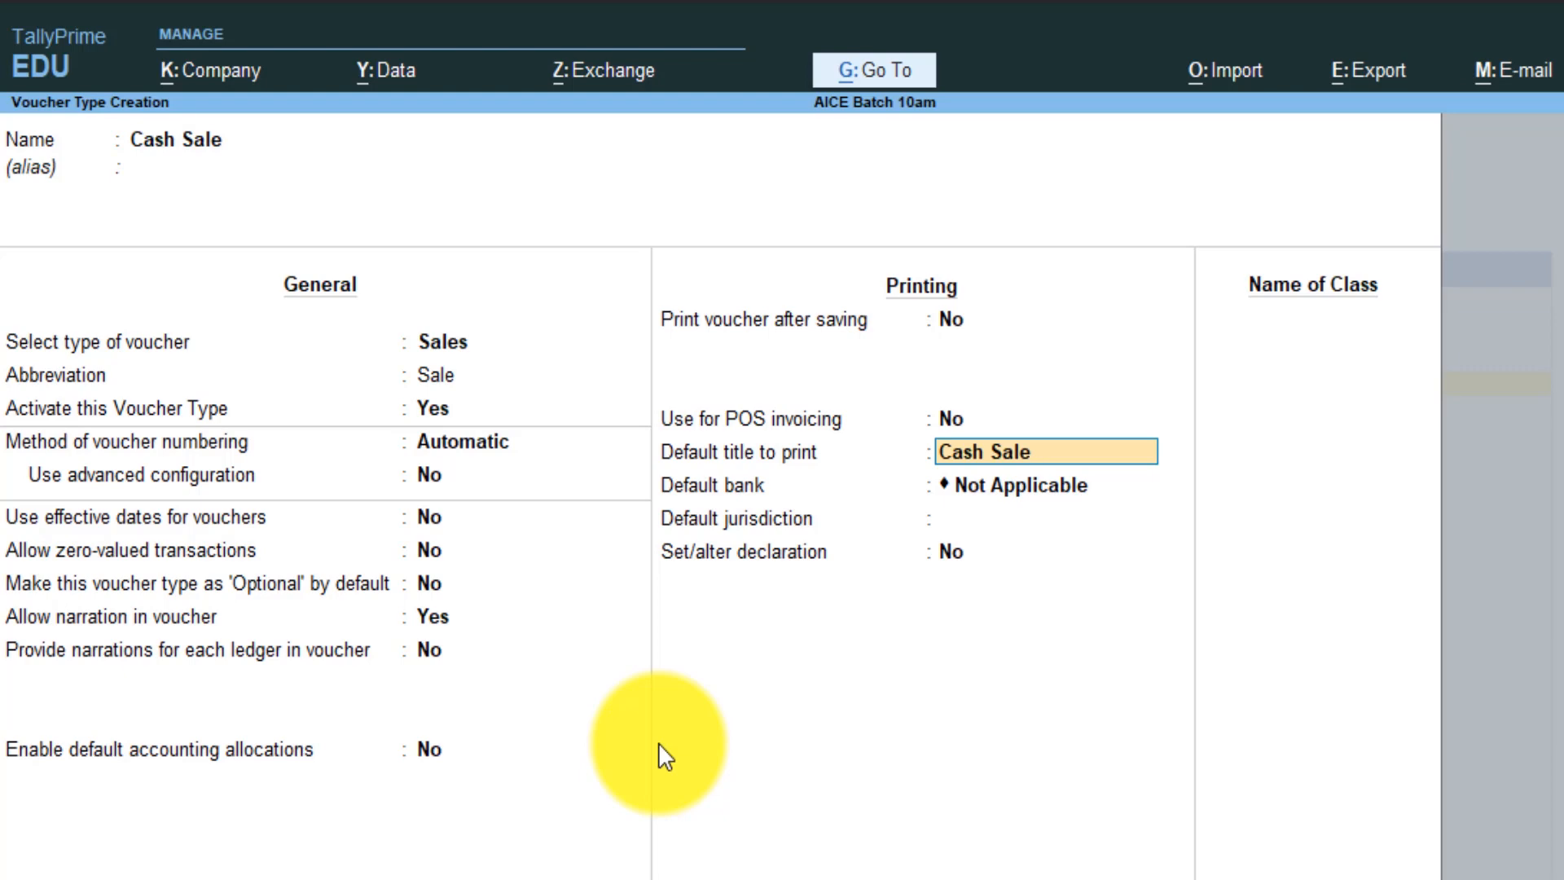
pyautogui.press('Return')
# Keep the remaining printing defaults, leave the class name empty, and save the Cash Sale voucher type
pyautogui.press('Return')
pyautogui.press('Return')
pyautogui.press('Return')
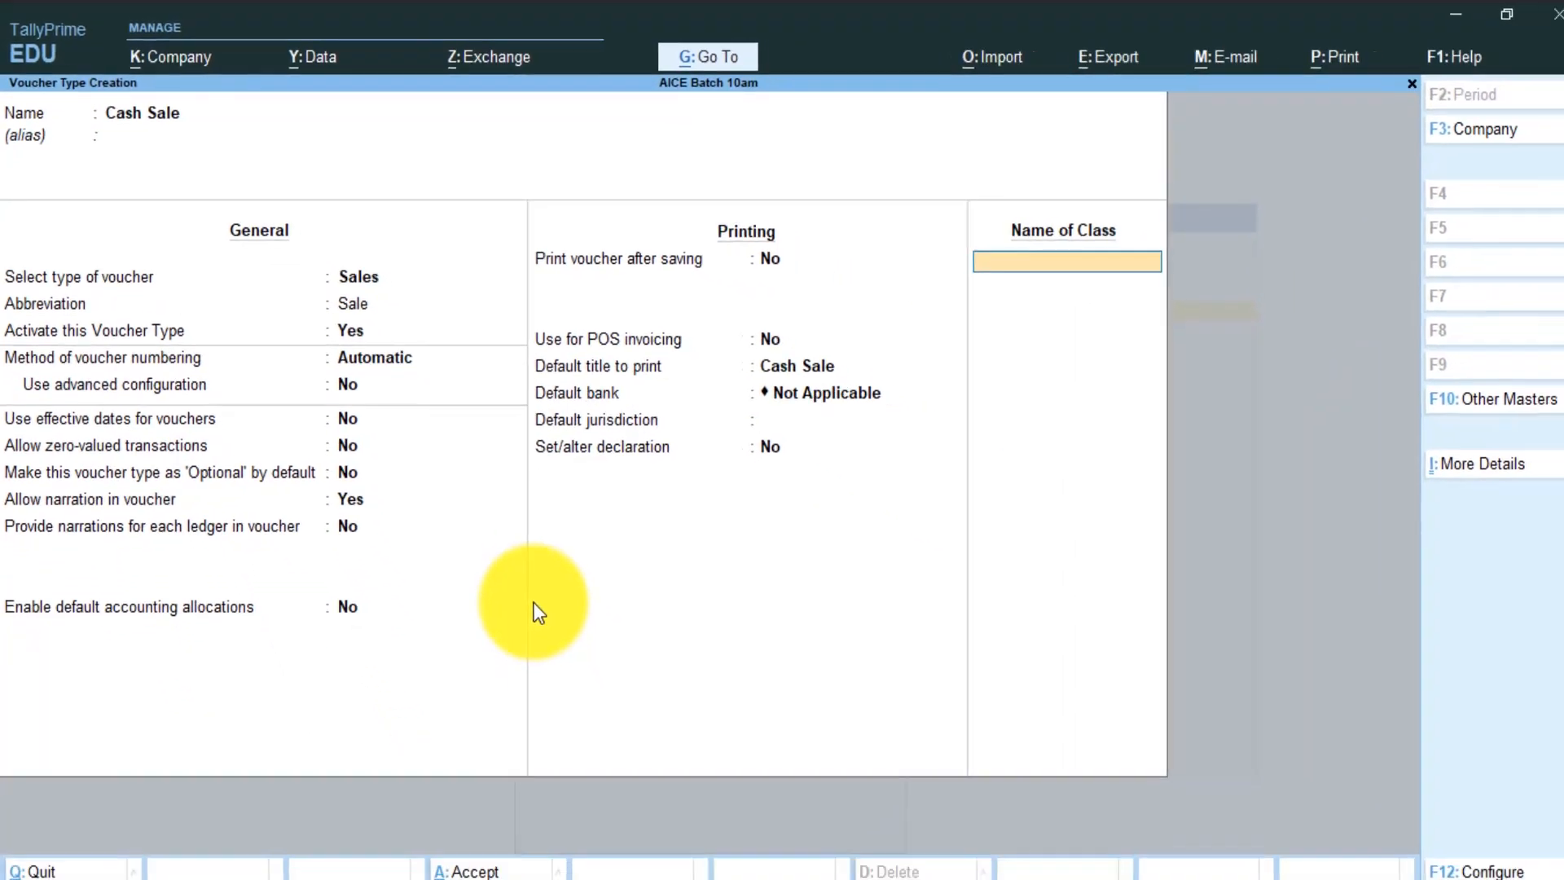
pyautogui.press('Return')
pyautogui.press('Return')
# Name a second voucher type Credit Sale and base it on the Sales voucher type
pyautogui.write('C')
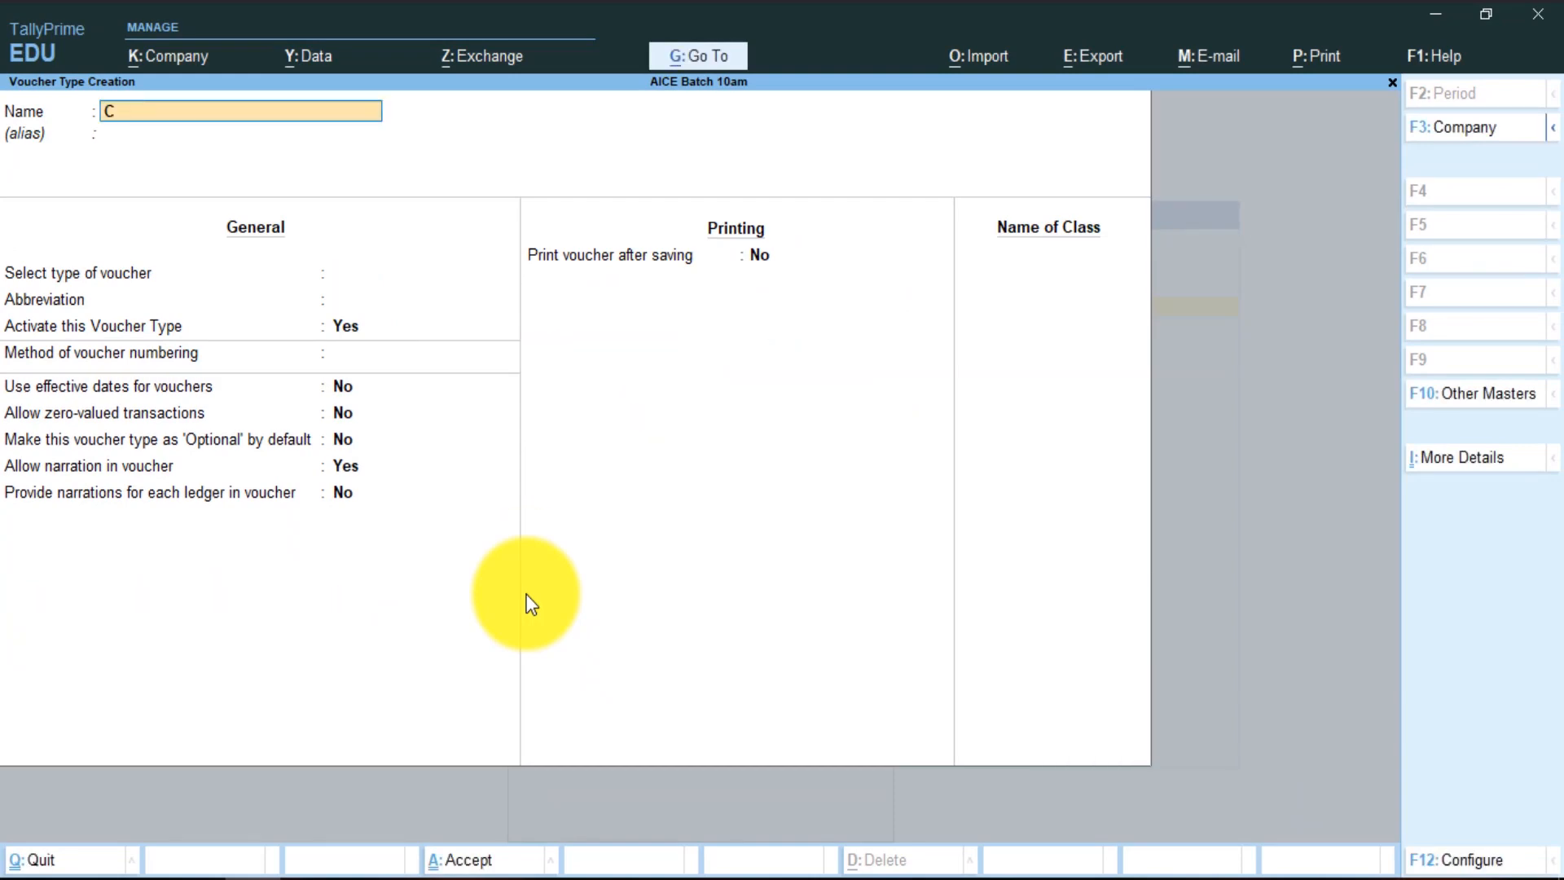
pyautogui.write('redit Sale')
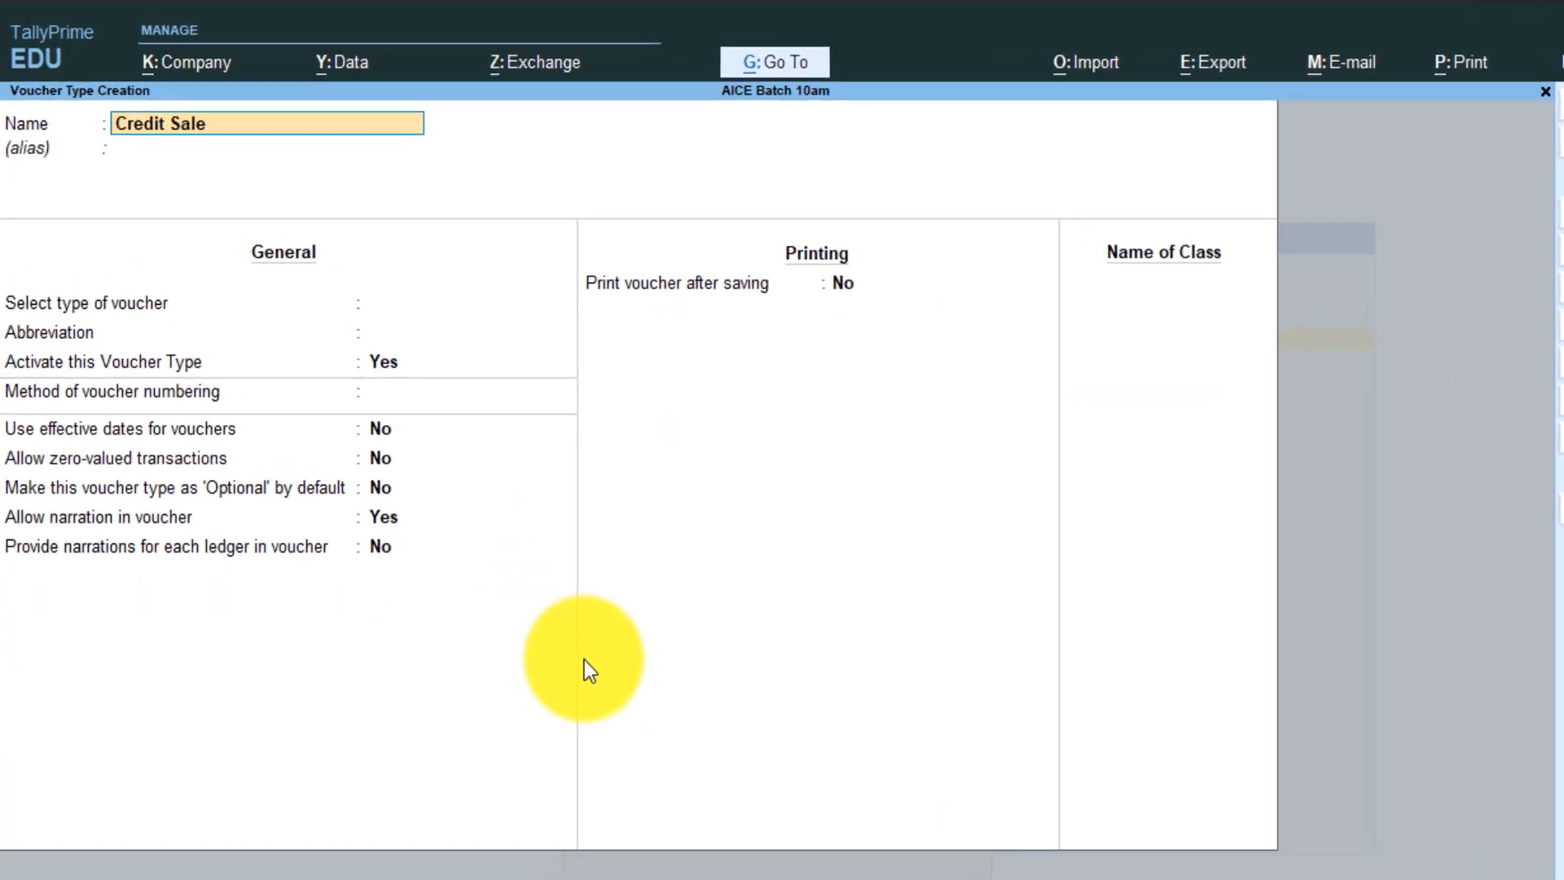
pyautogui.press('Return')
pyautogui.press('Return')
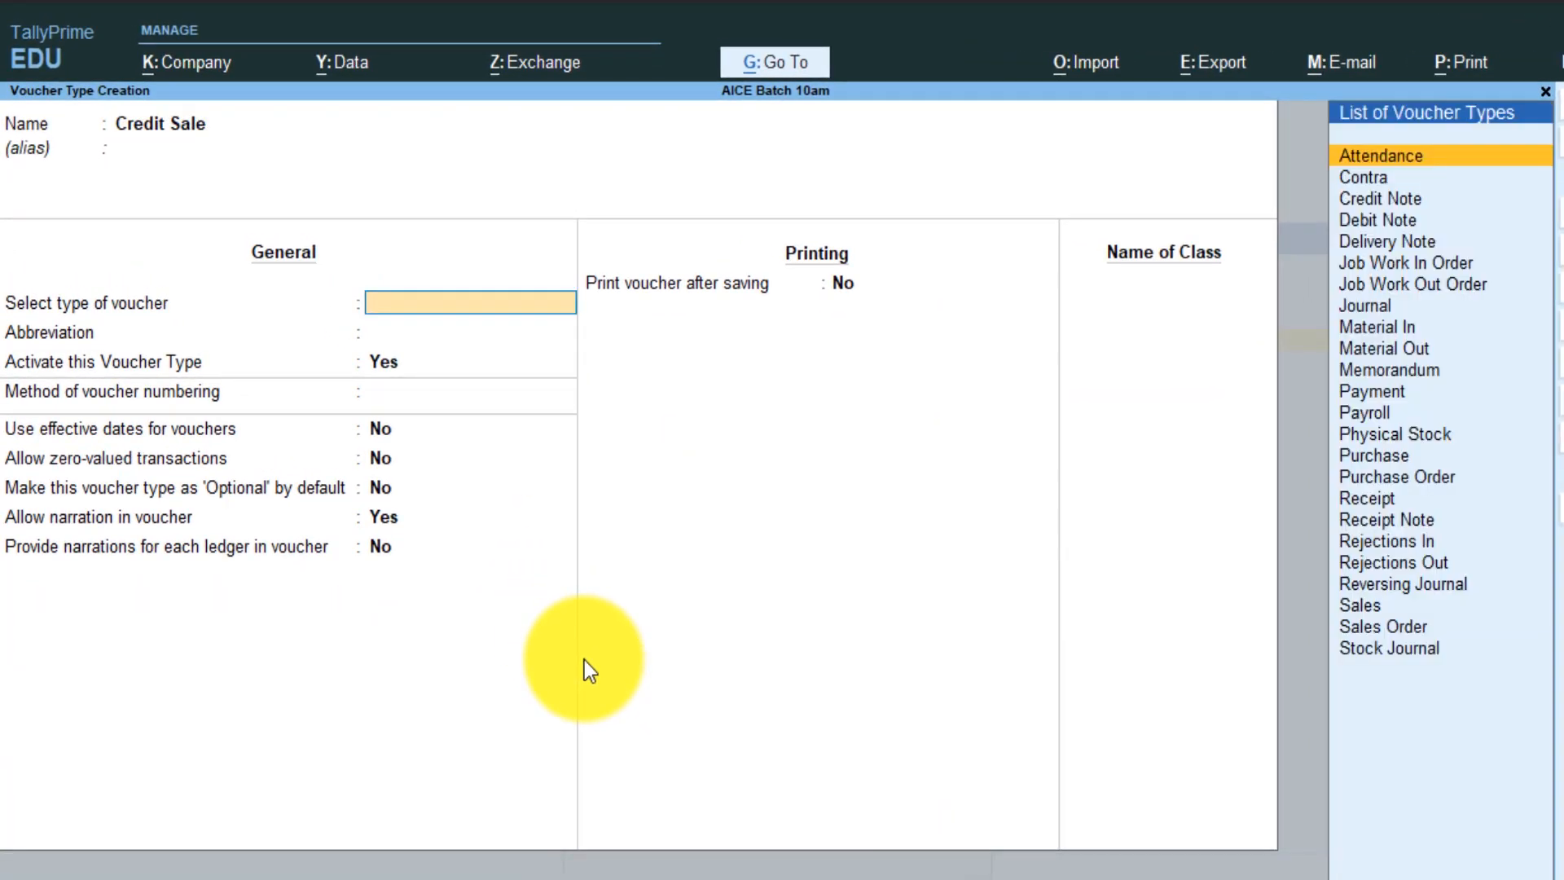
pyautogui.write('Sales')
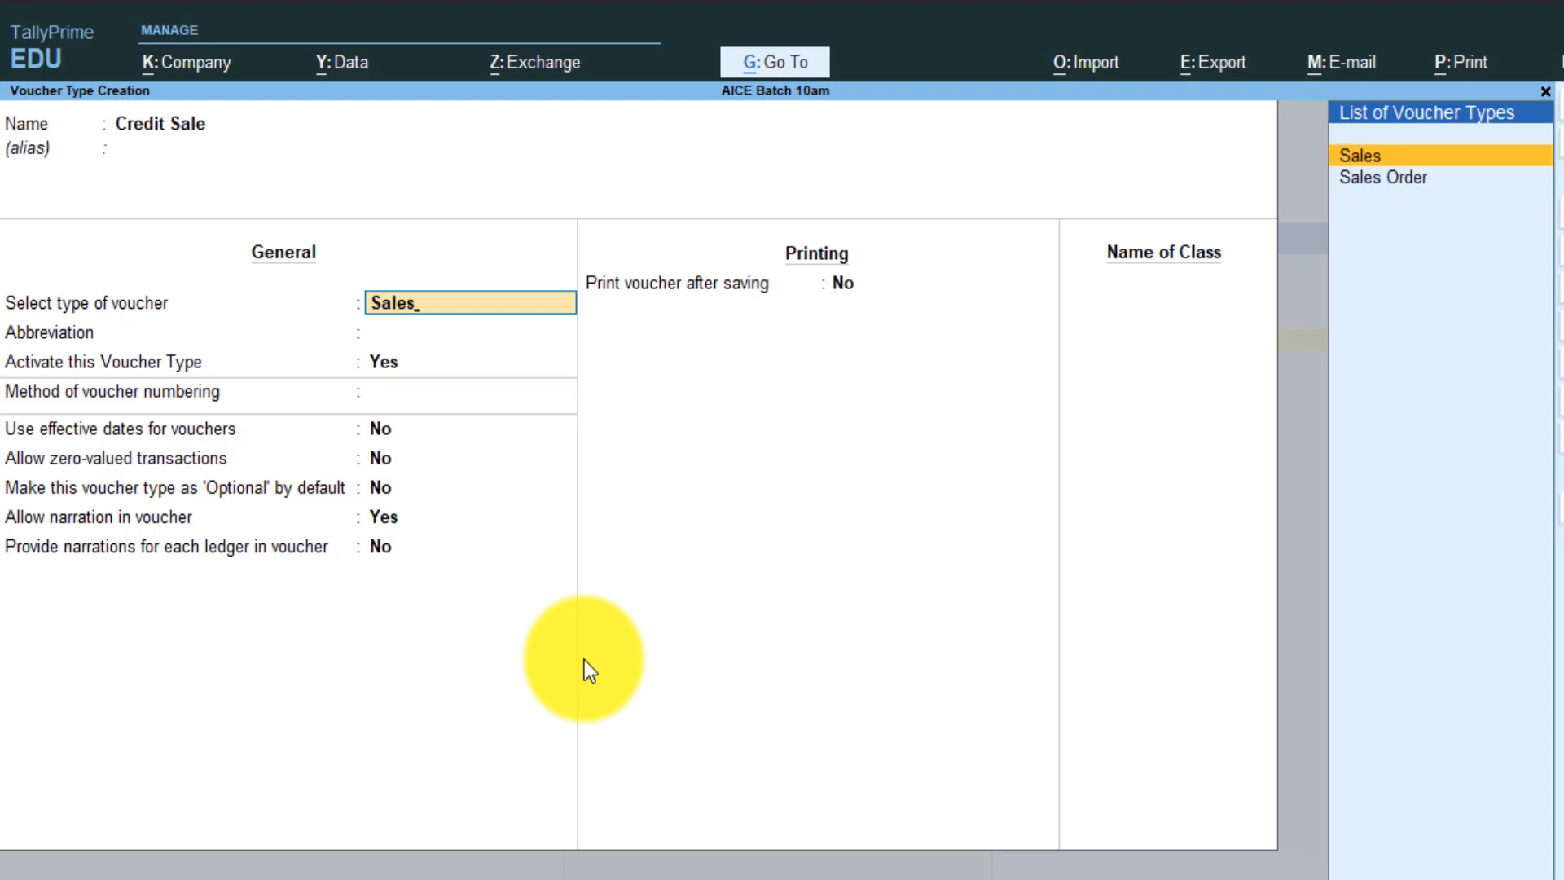
pyautogui.press('Return')
# Keep automatic numbering and the other general defaults, and set the default title to print to Credit Sale
pyautogui.press('Return')
pyautogui.press('Return')
pyautogui.press('Return')
pyautogui.press('Return')
pyautogui.press('Return')
pyautogui.press('Return')
pyautogui.press('Return')
pyautogui.press('Return')
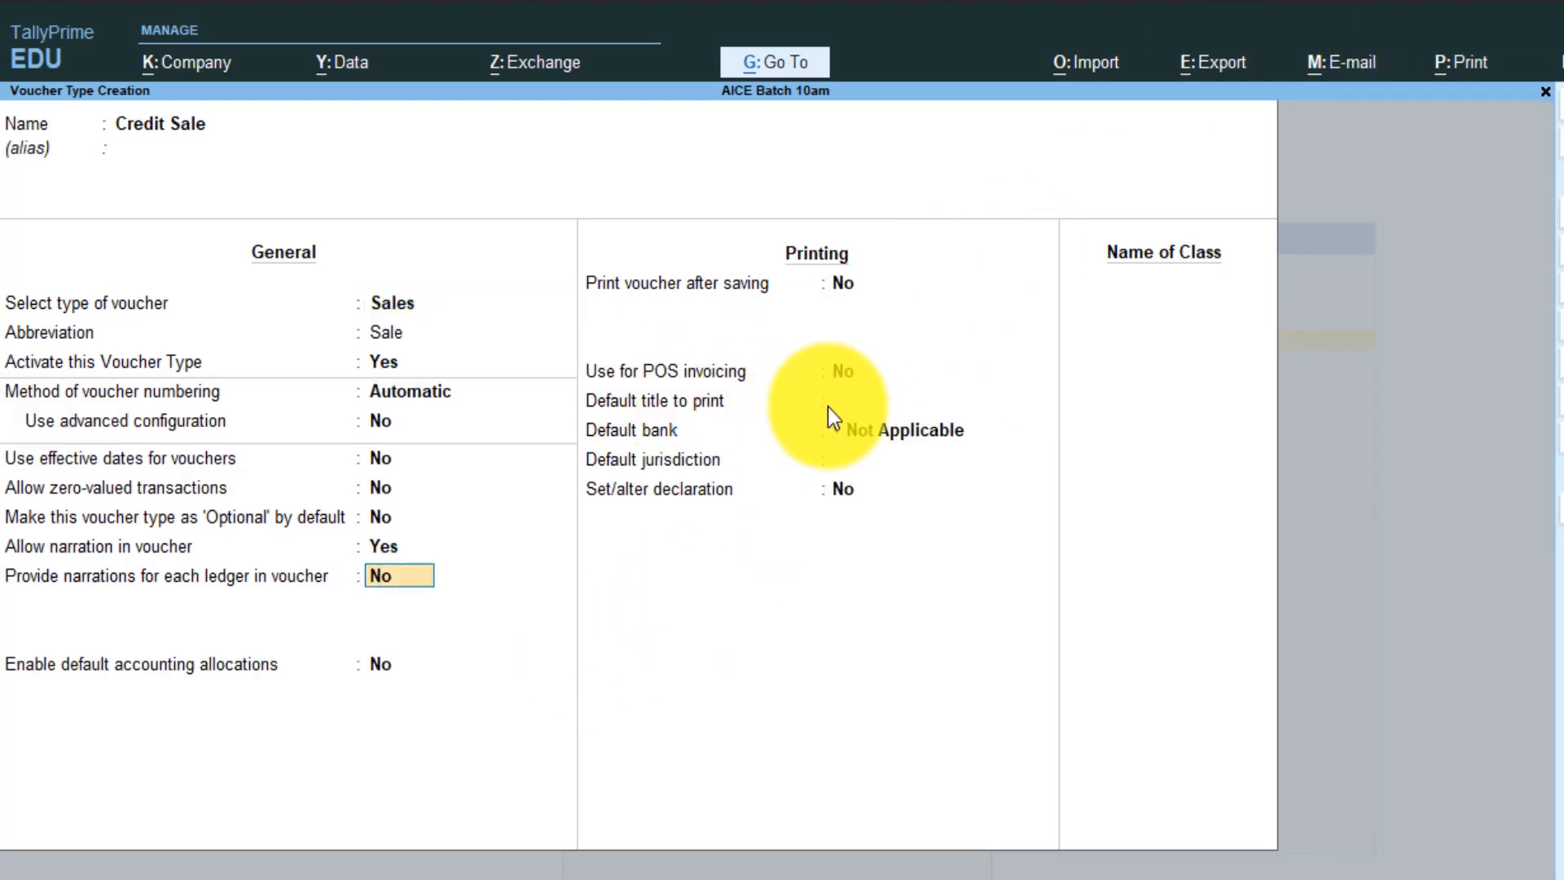
pyautogui.click(859, 401)
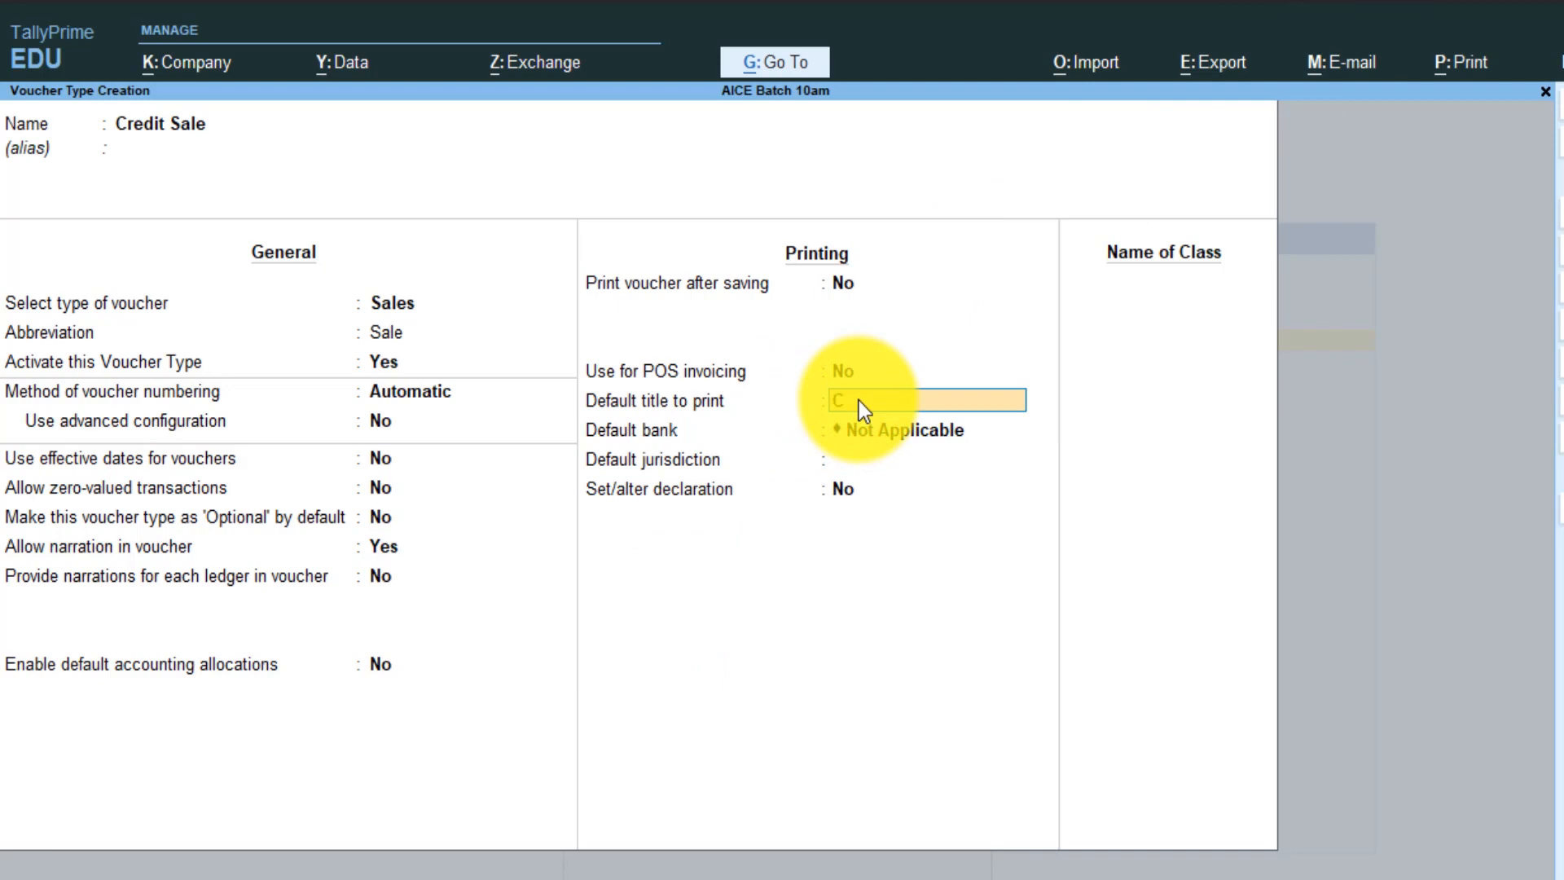
pyautogui.write('Credit Sale')
pyautogui.press('Return')
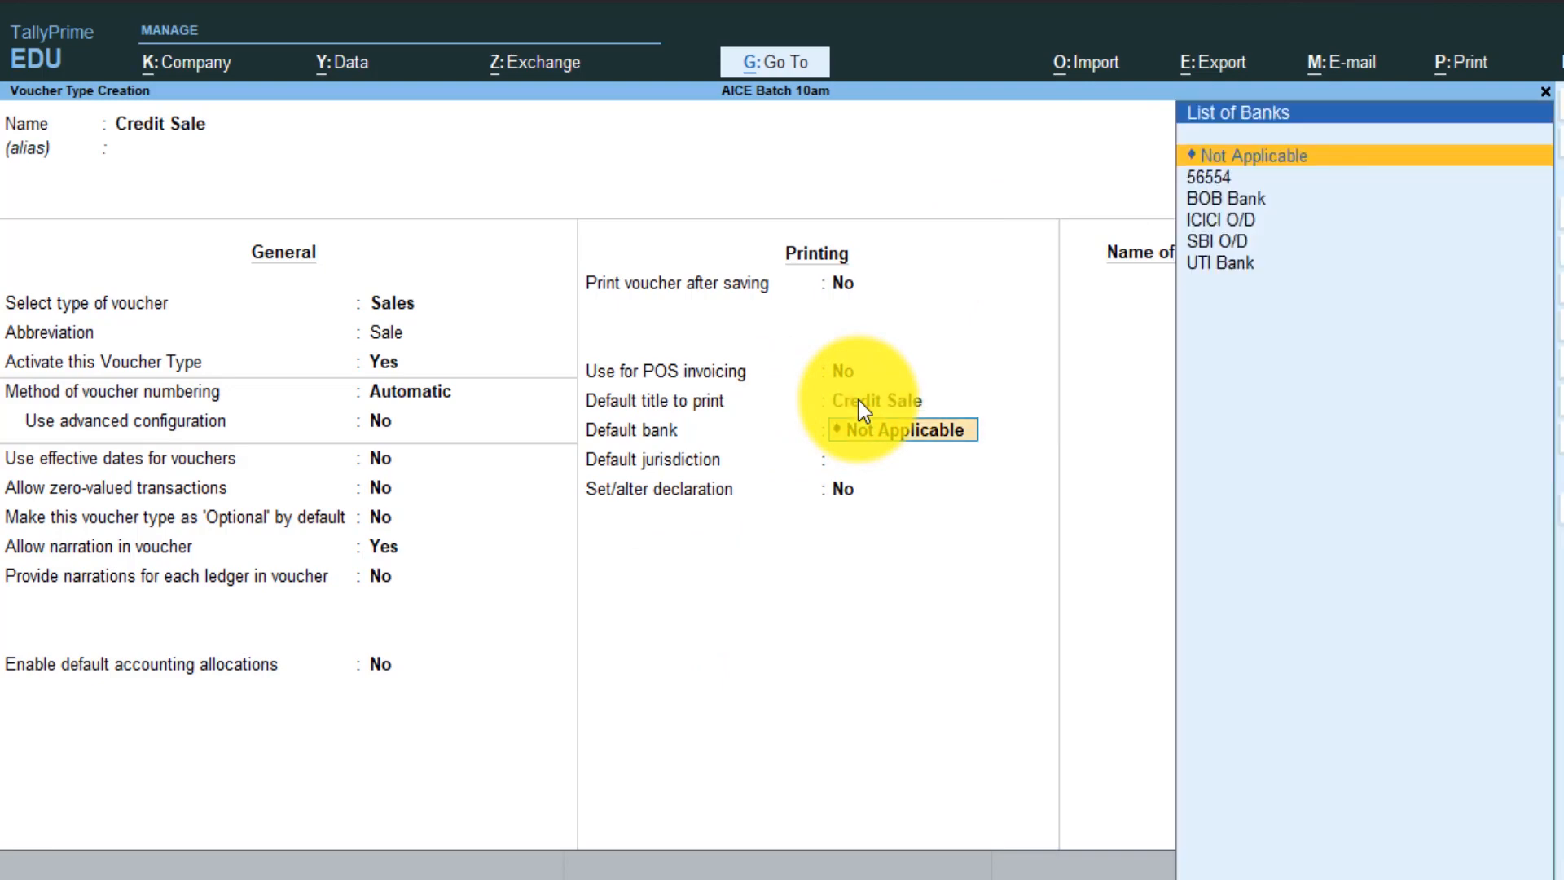
# Save the Credit Sale voucher type with no default bank or class, and leave voucher type creation
pyautogui.press('Return')
pyautogui.press('Return')
pyautogui.press('Return')
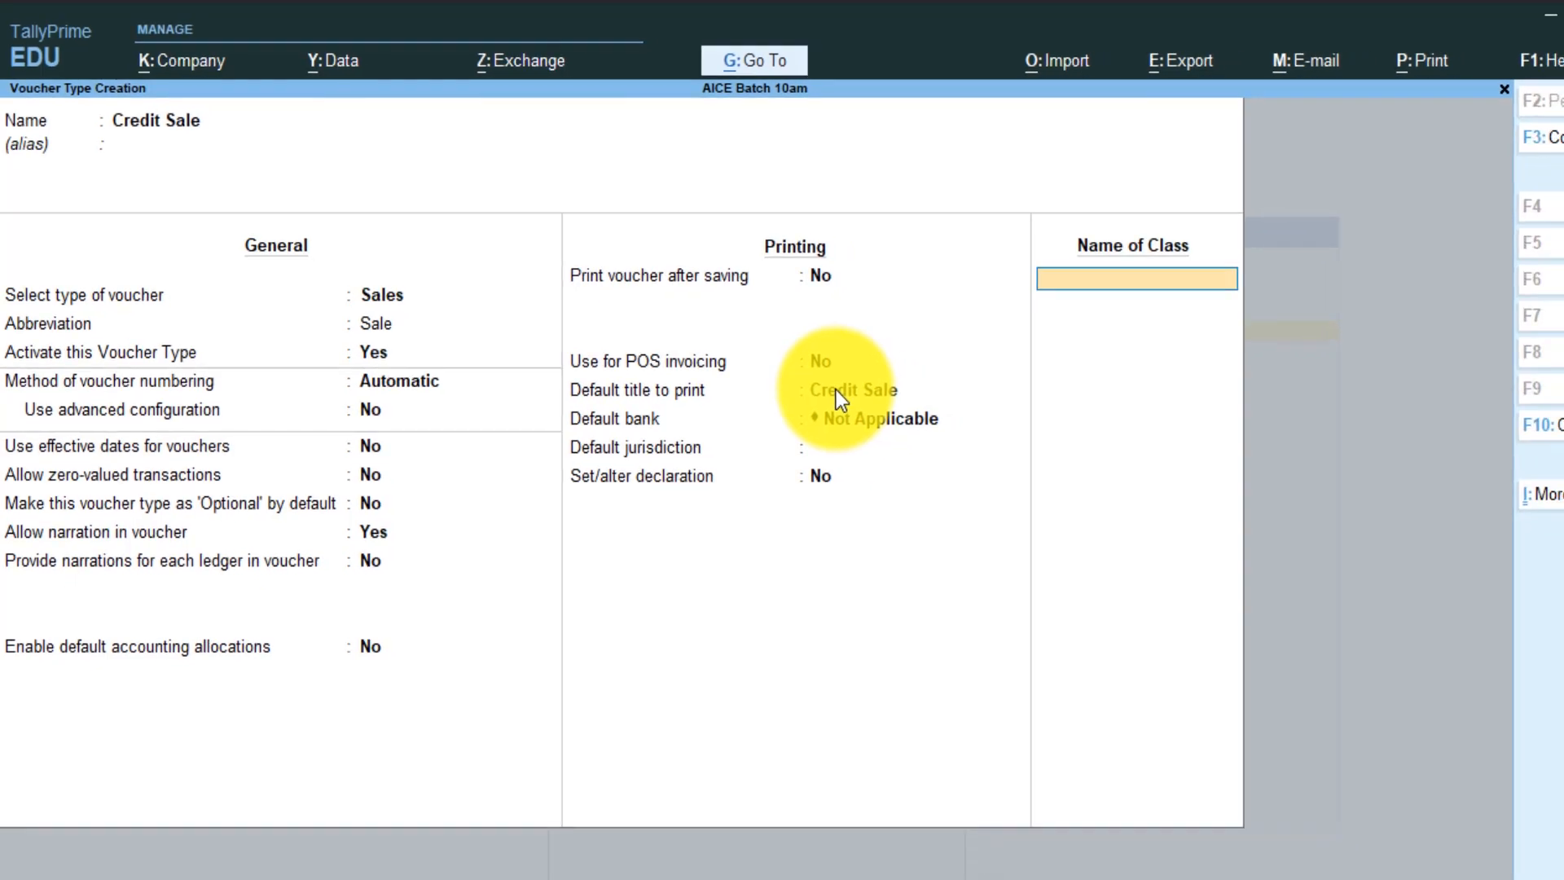
pyautogui.press('Return')
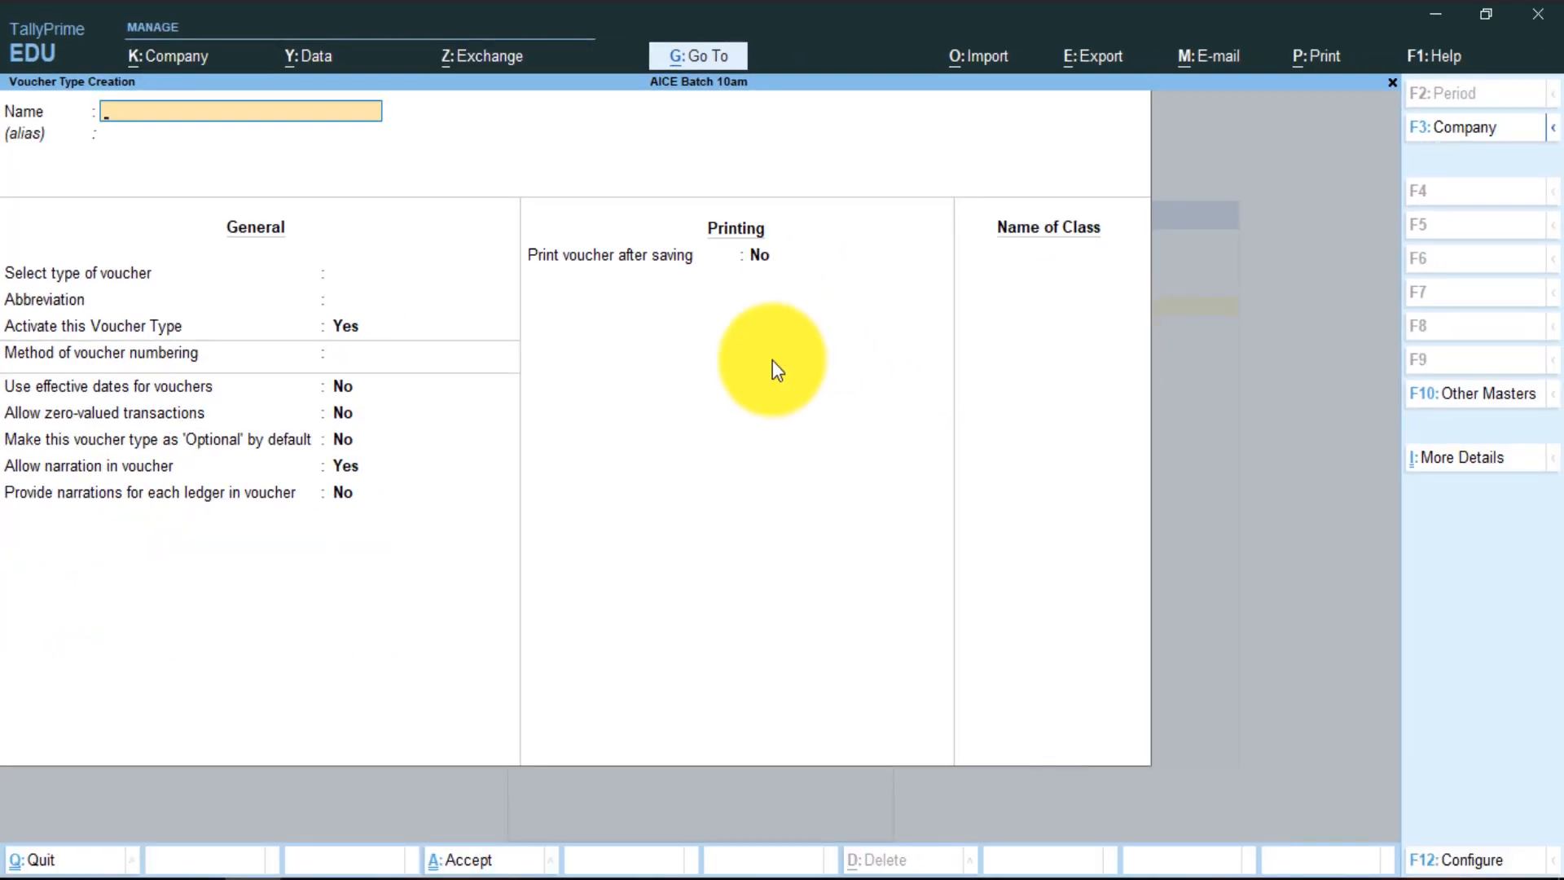
pyautogui.press('Escape')
pyautogui.press('Return')
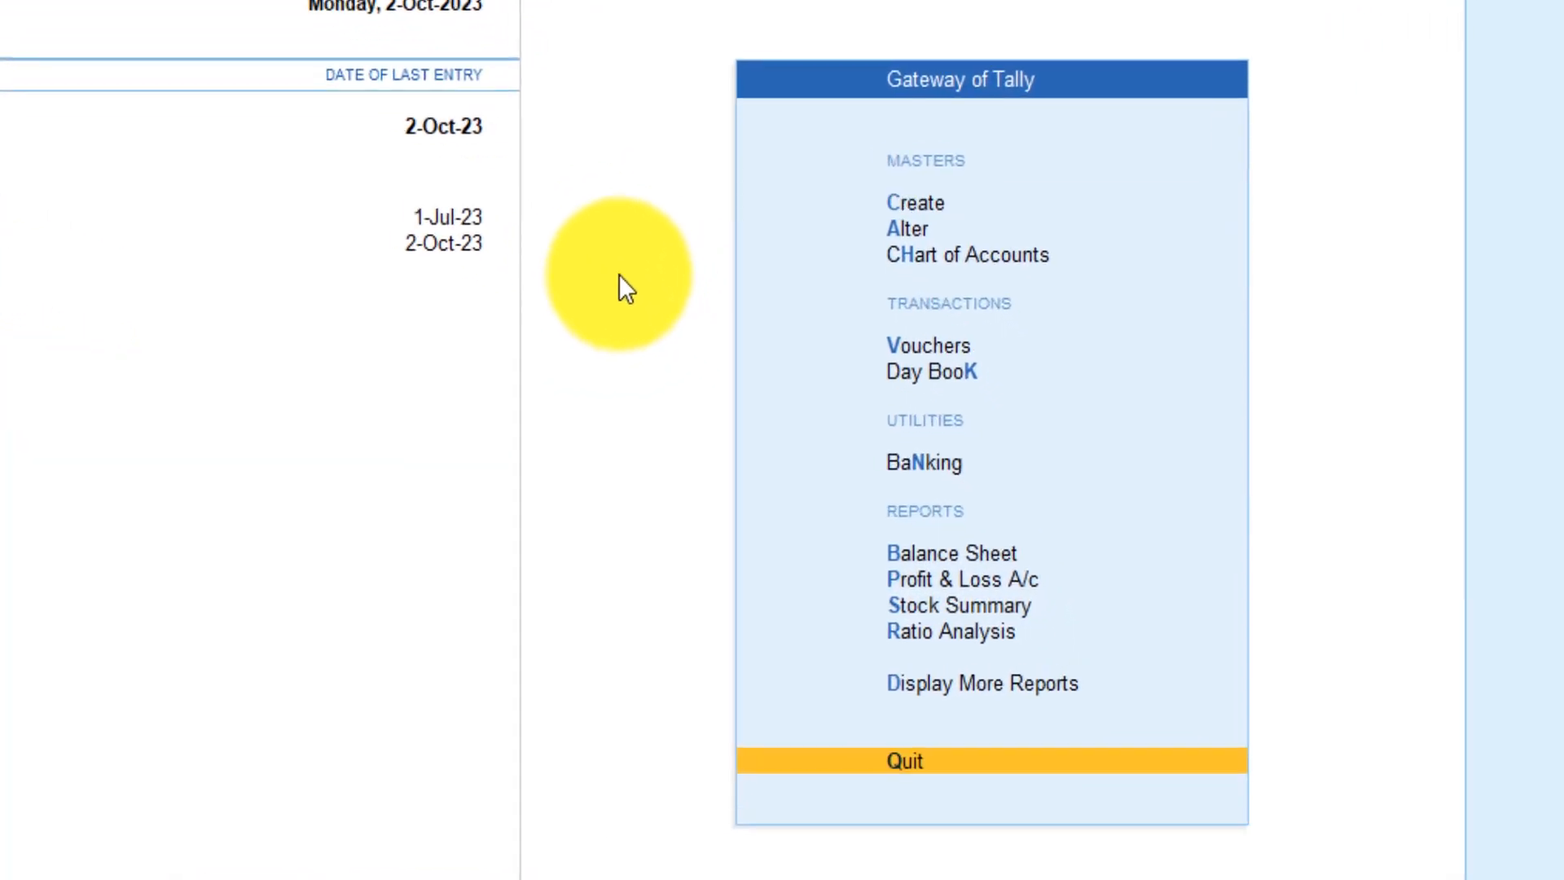
# Examine the Voucher Type entry in the list of masters available for creation, and leave the list
pyautogui.press('Up')
pyautogui.press('Down')
pyautogui.press('Down')
pyautogui.press('Return')
pyautogui.press('Down')
pyautogui.press('Down')
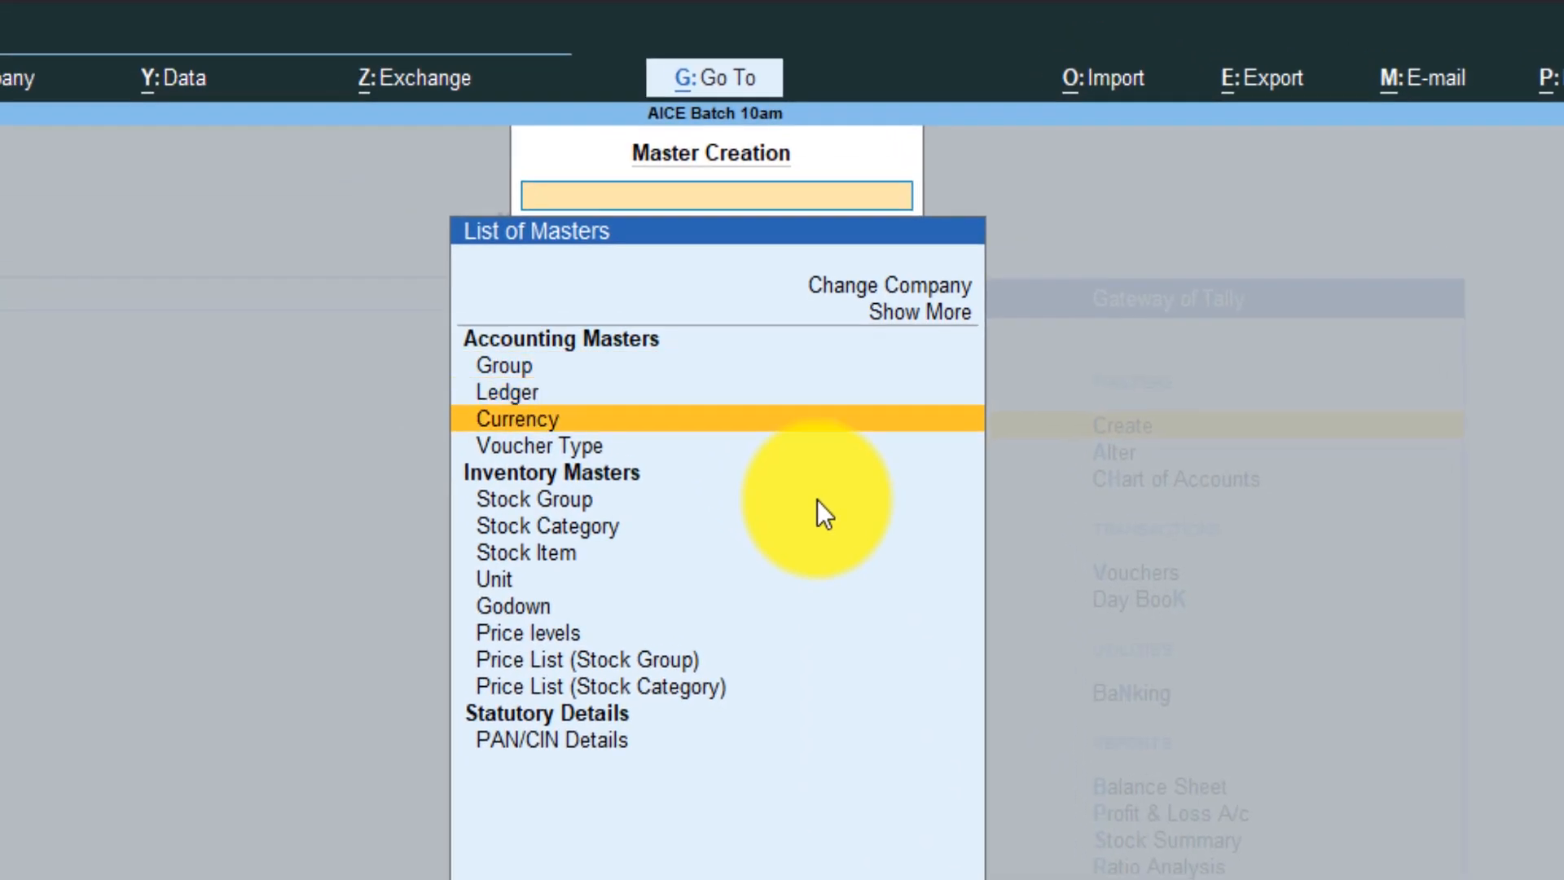
pyautogui.press('Down')
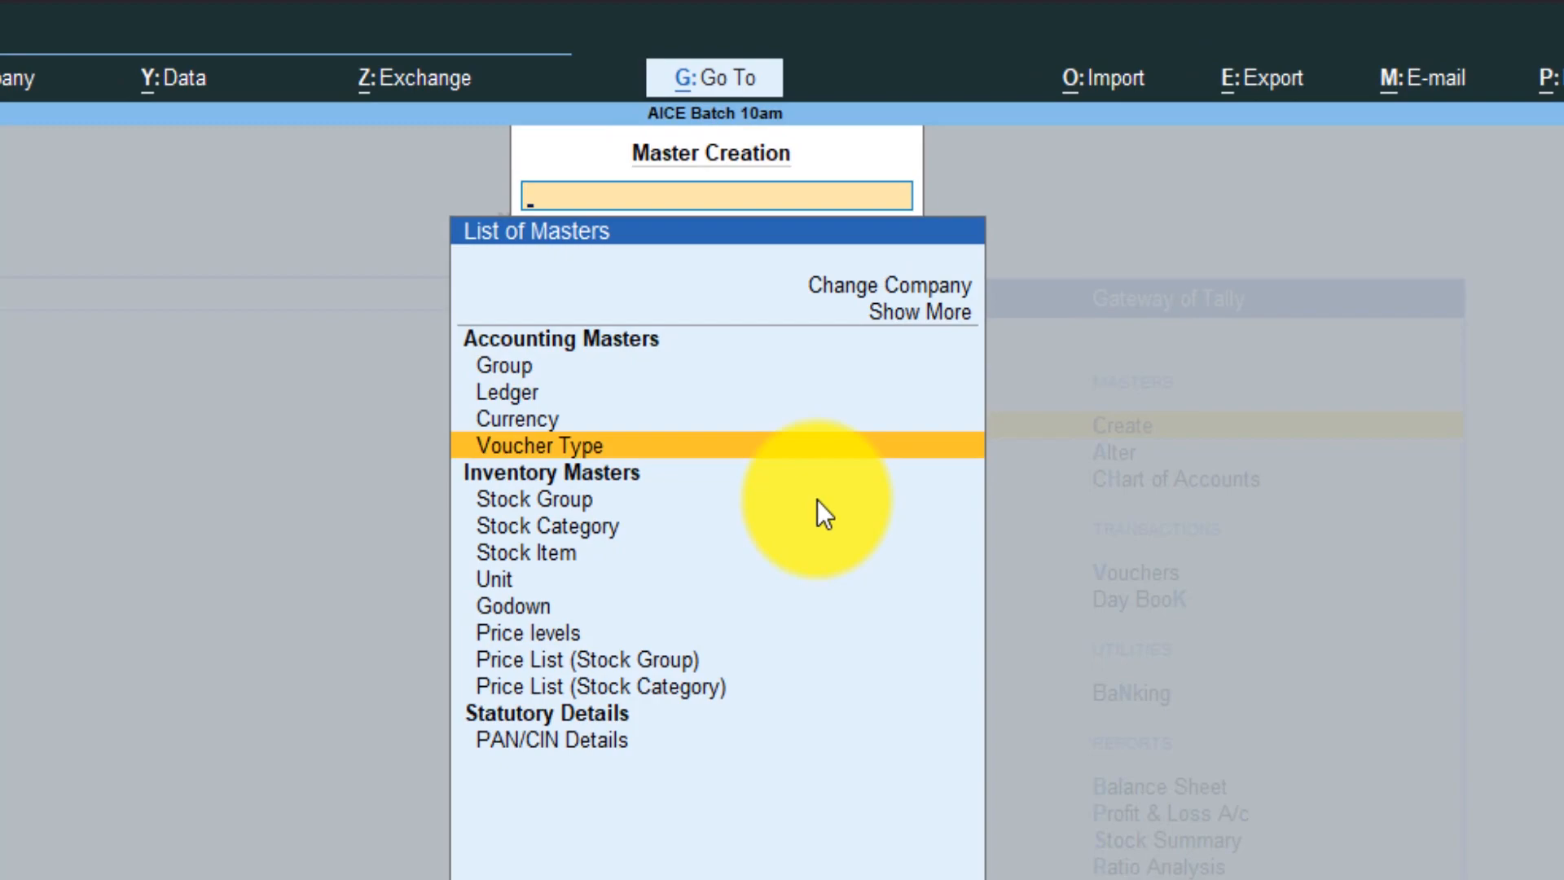
pyautogui.press('Escape')
# Open voucher entry from the Gateway of Tally
pyautogui.press('Down')
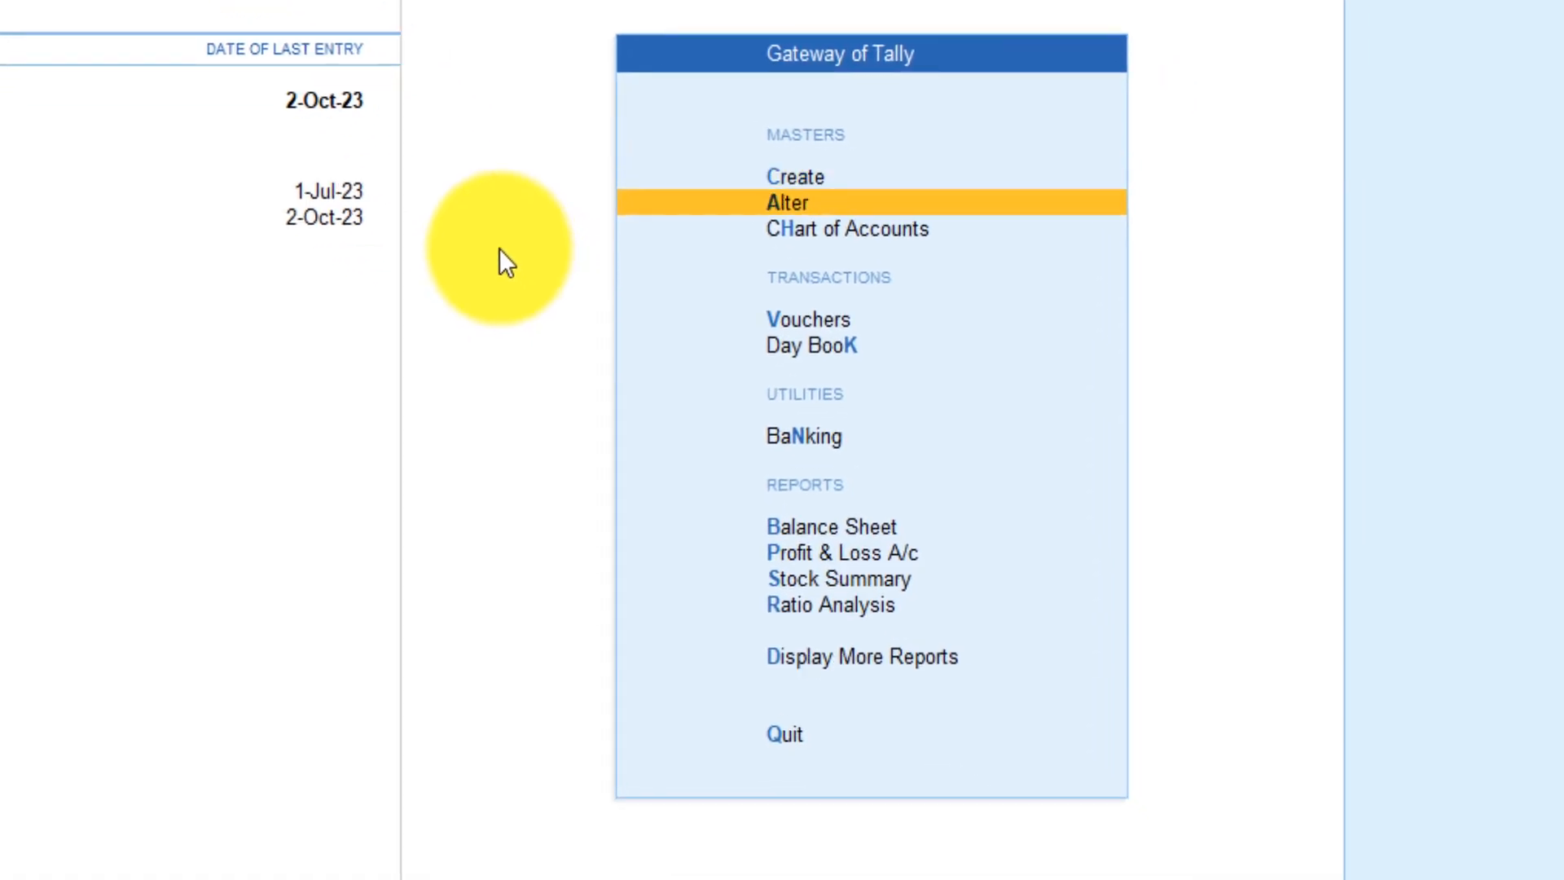
pyautogui.press('Down')
pyautogui.press('Down')
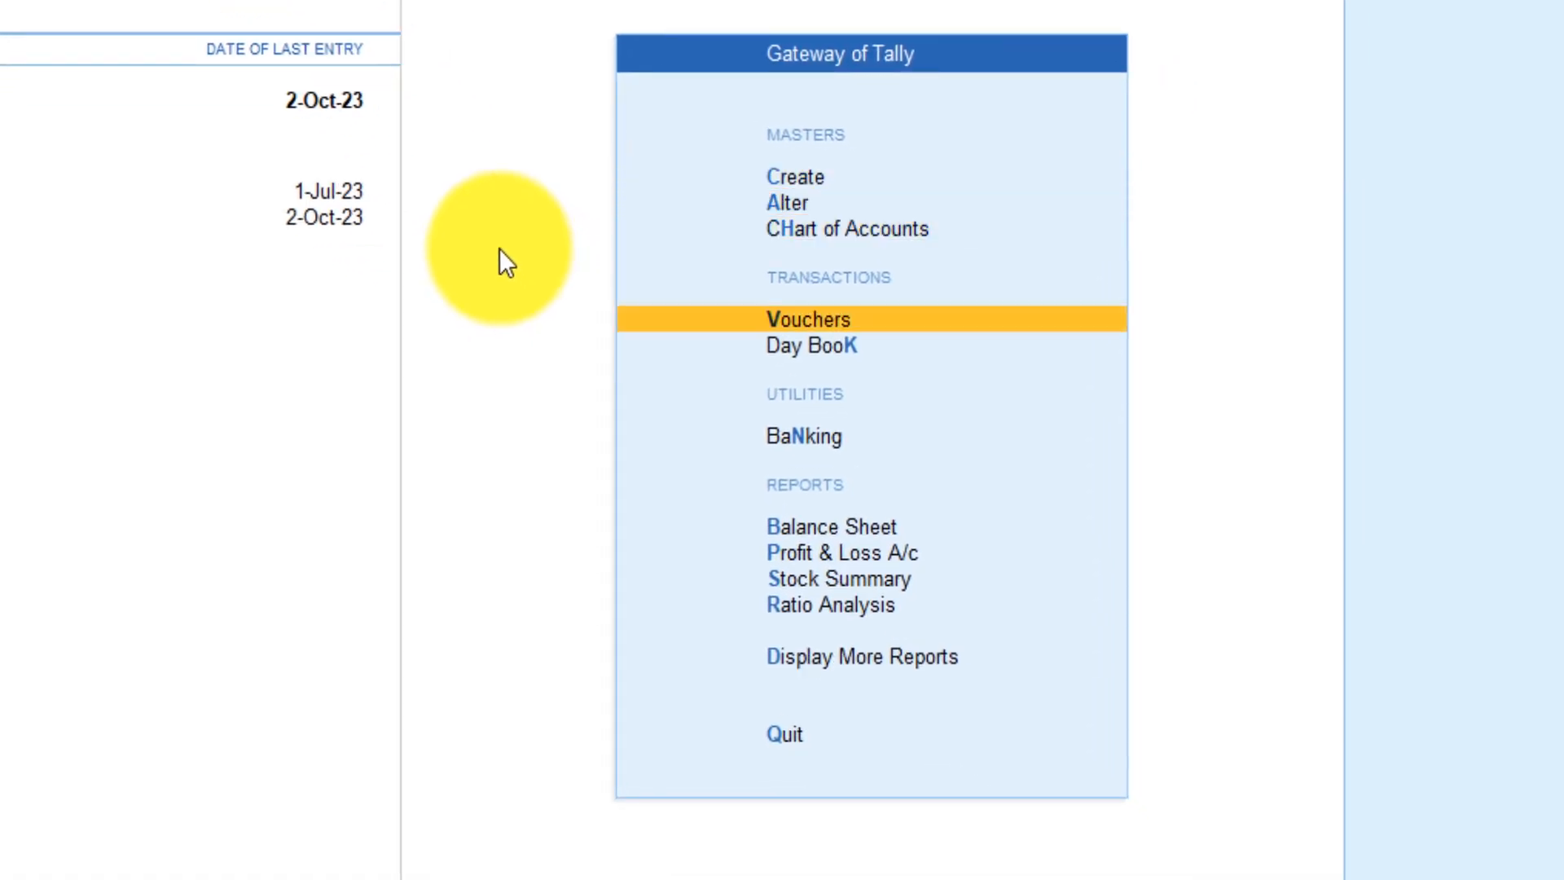
pyautogui.press('Return')
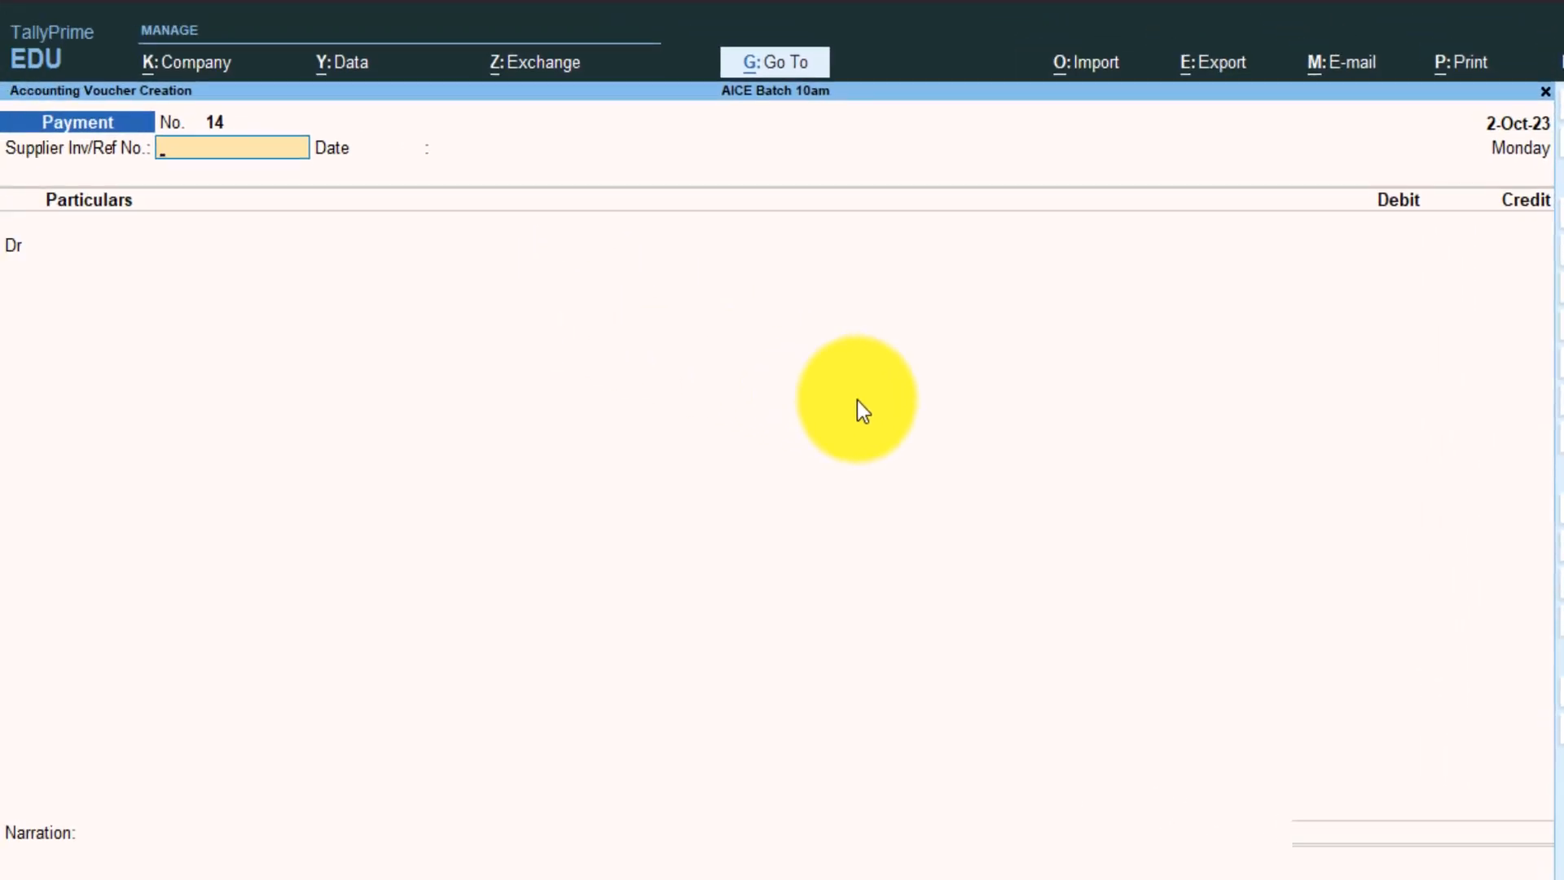
# Switch to sales voucher entry and choose Cash Sale as the voucher type
pyautogui.press('F8')
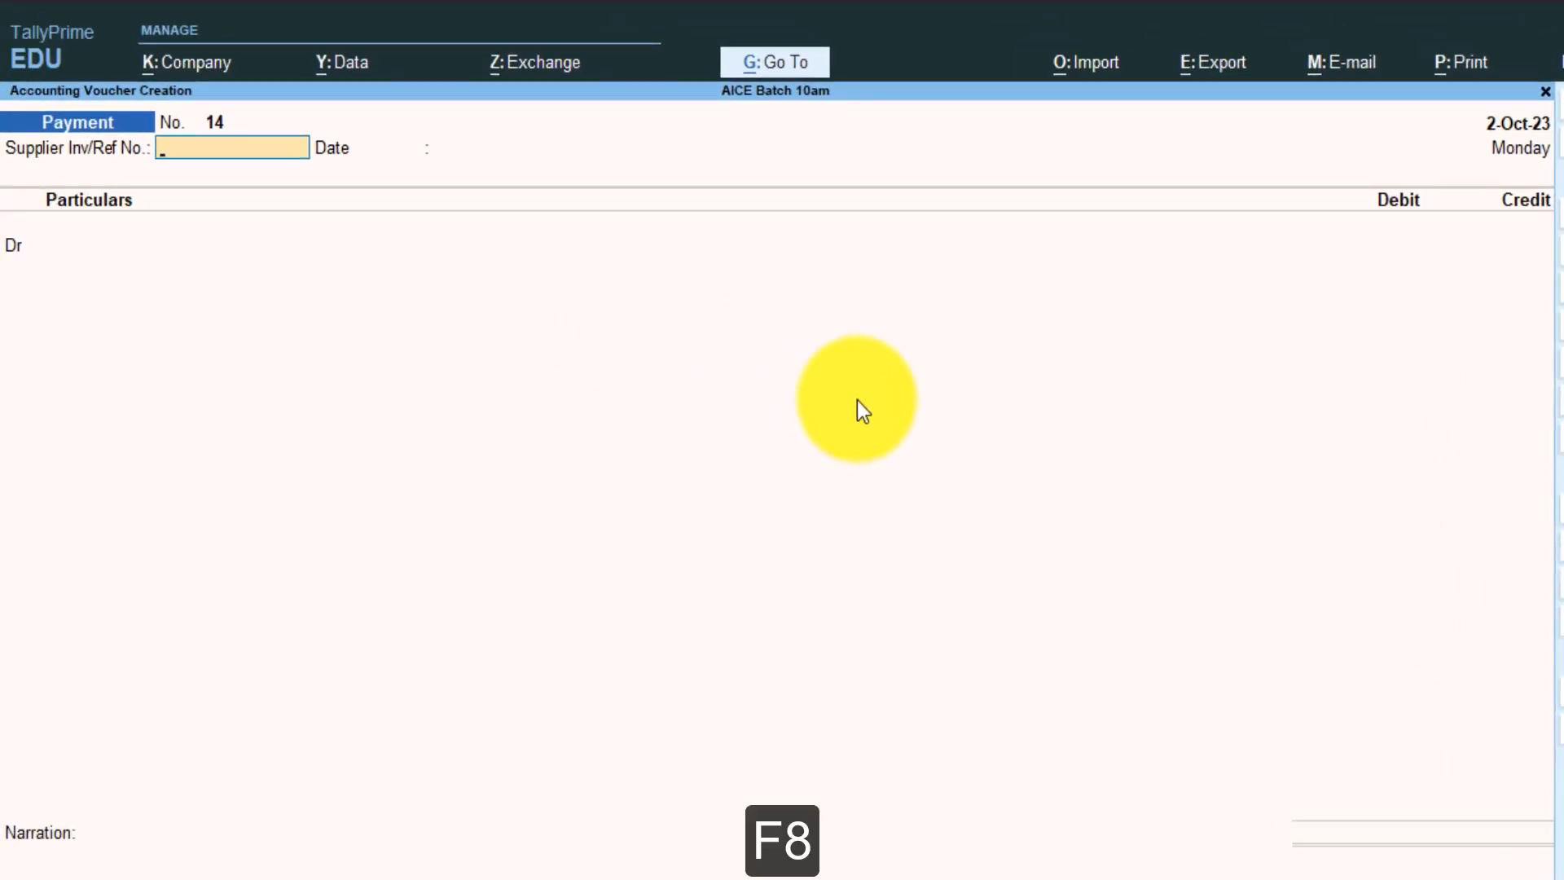
pyautogui.press('Up')
pyautogui.press('Up')
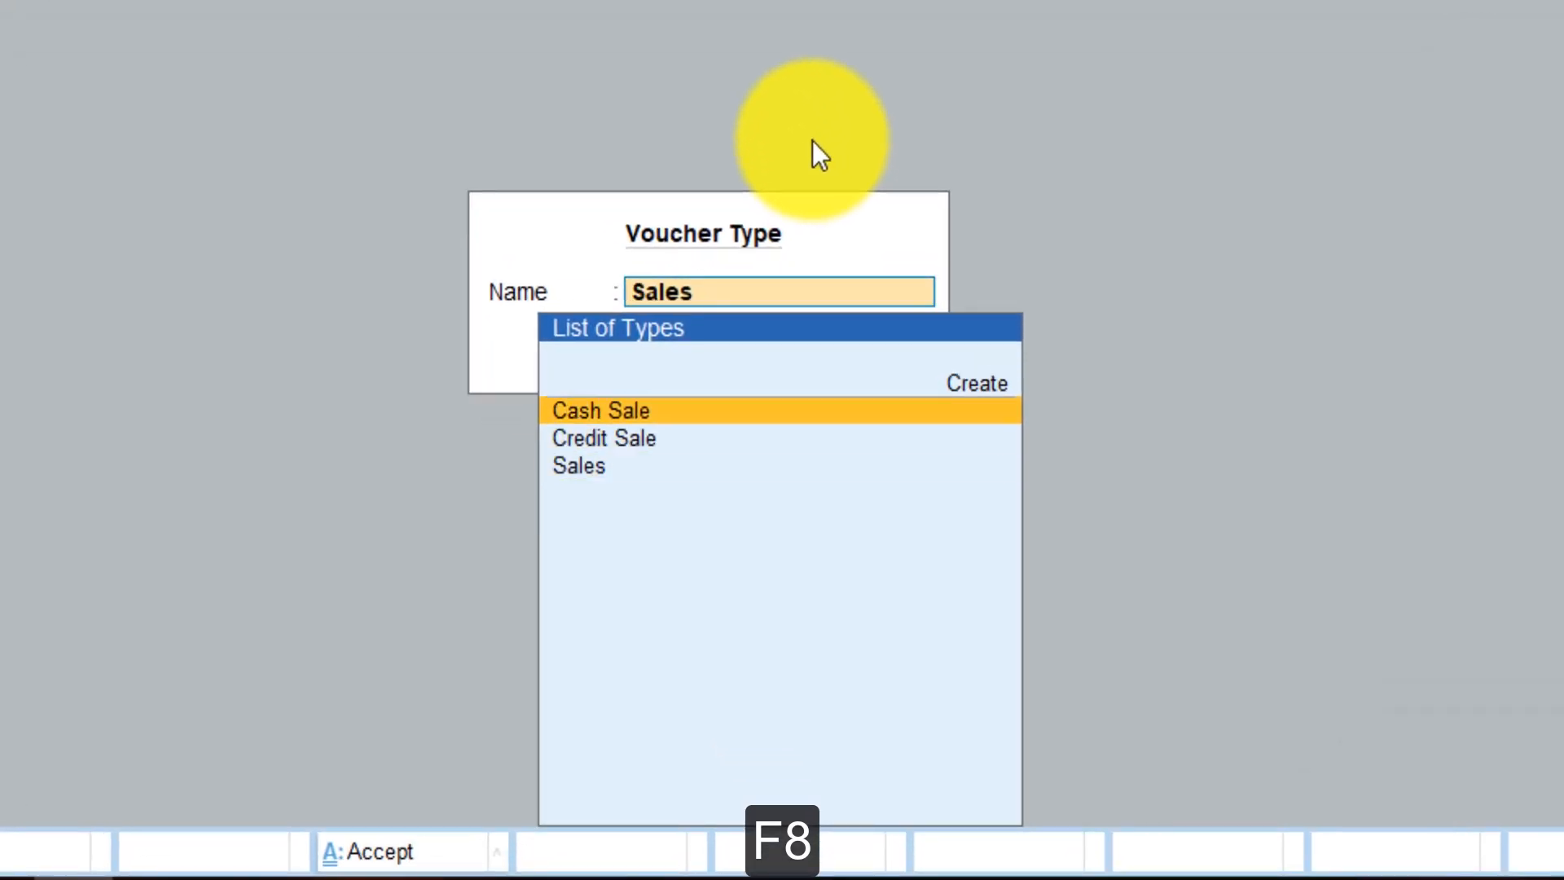
pyautogui.press('Down')
pyautogui.press('Down')
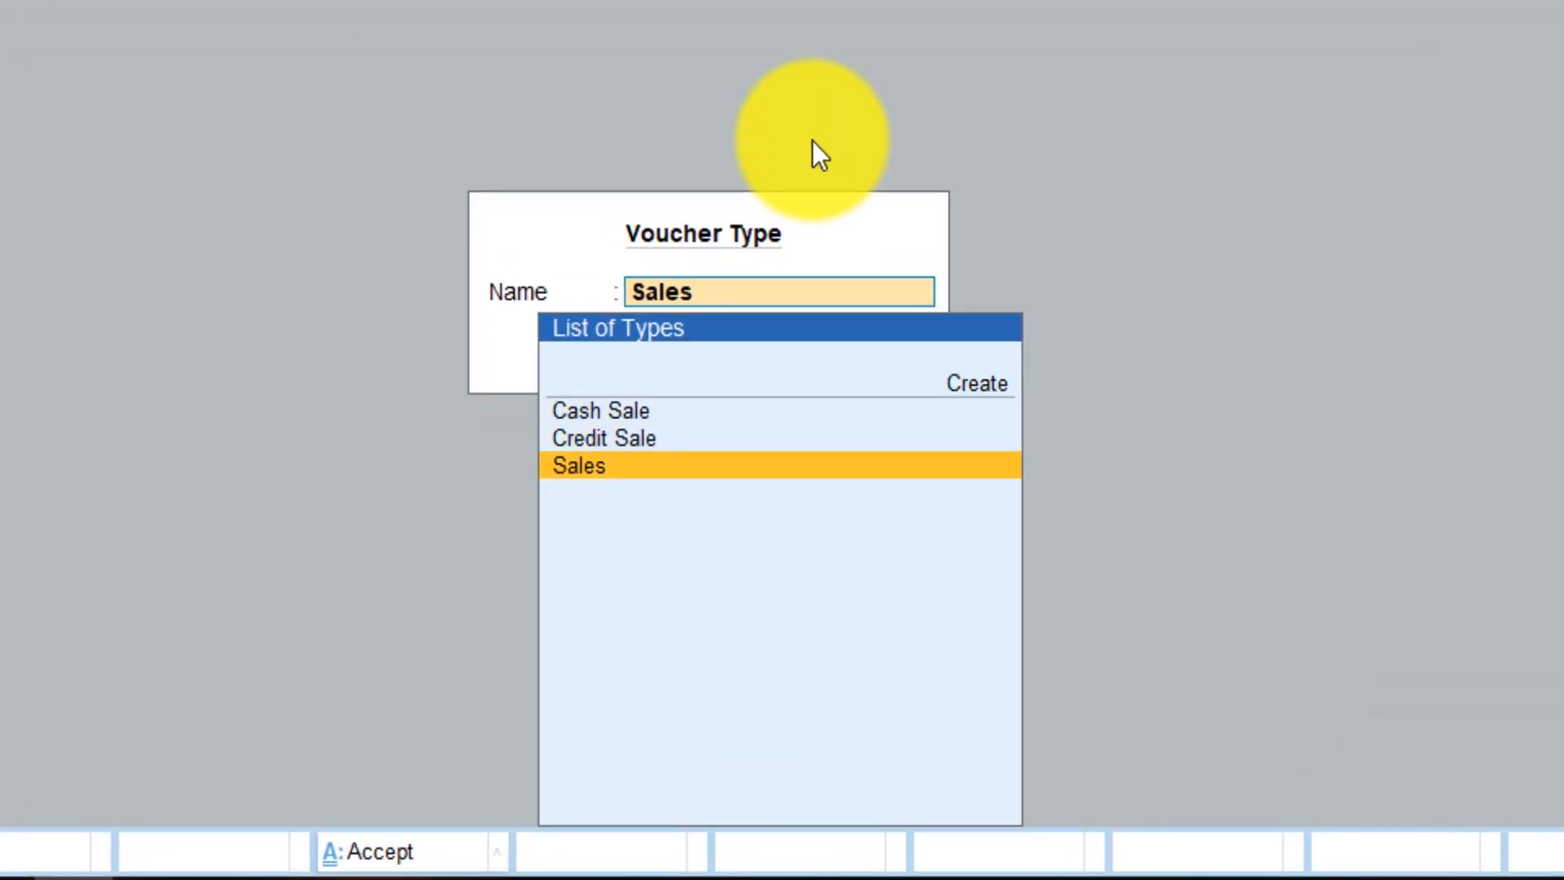
pyautogui.press('Up')
pyautogui.press('Up')
pyautogui.press('Down')
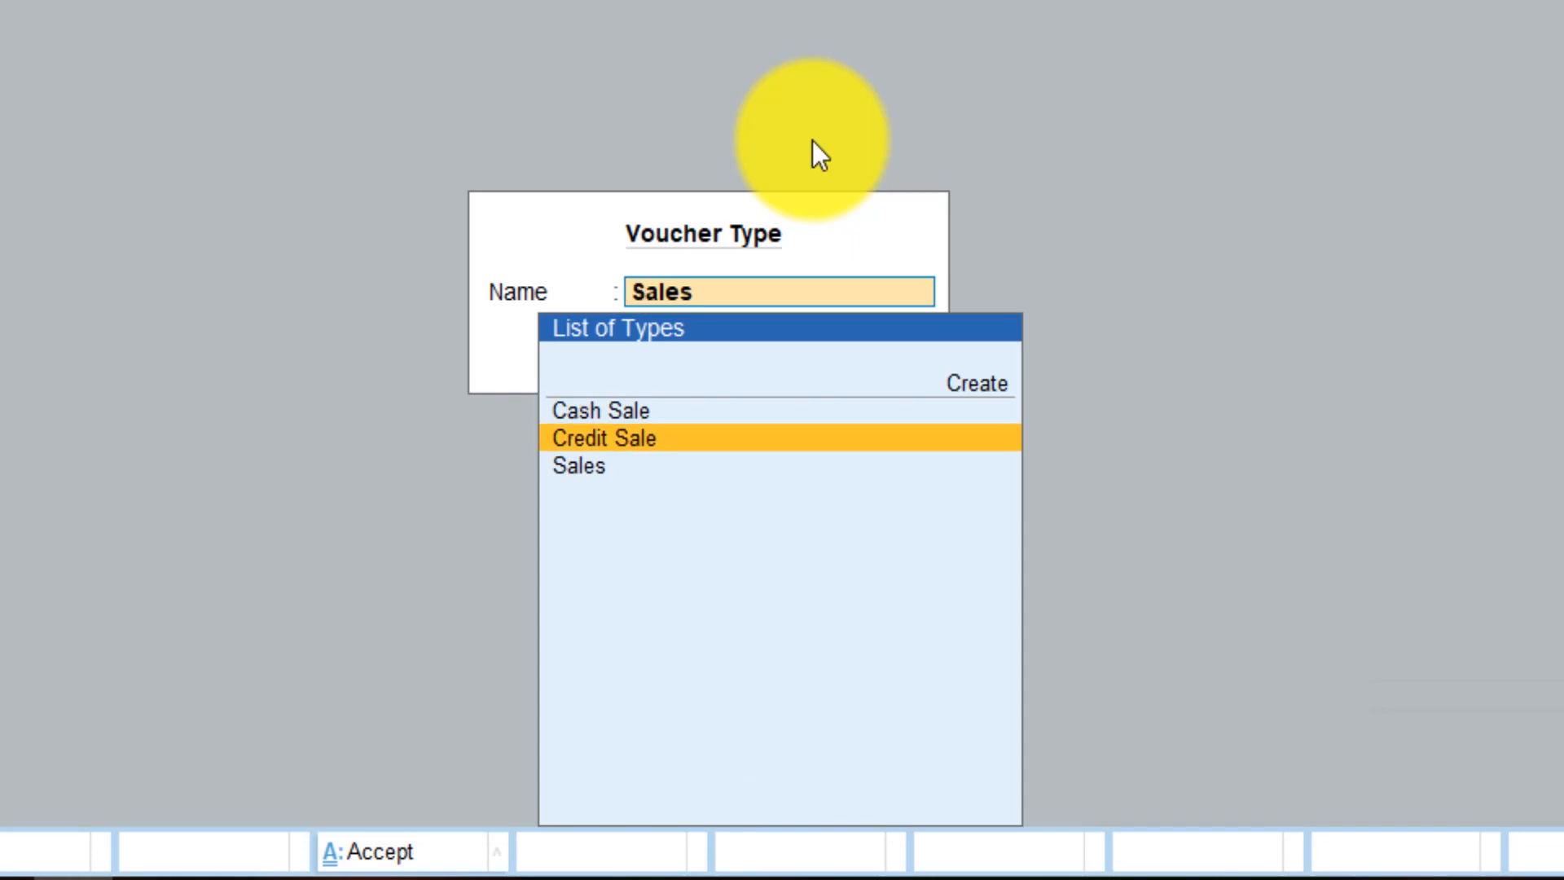
pyautogui.press('Up')
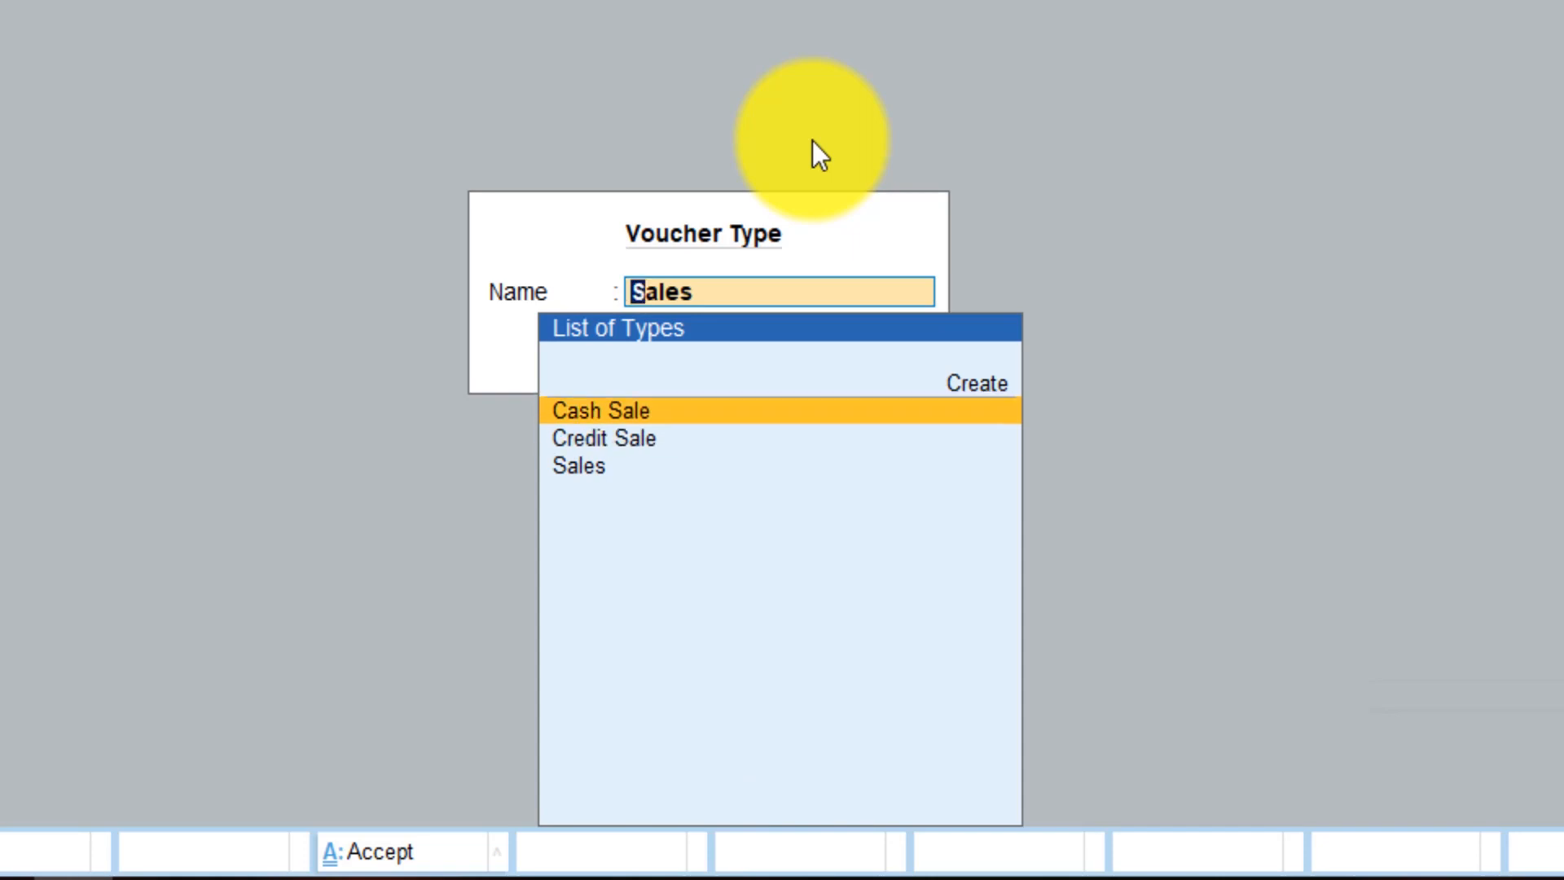
pyautogui.press('Return')
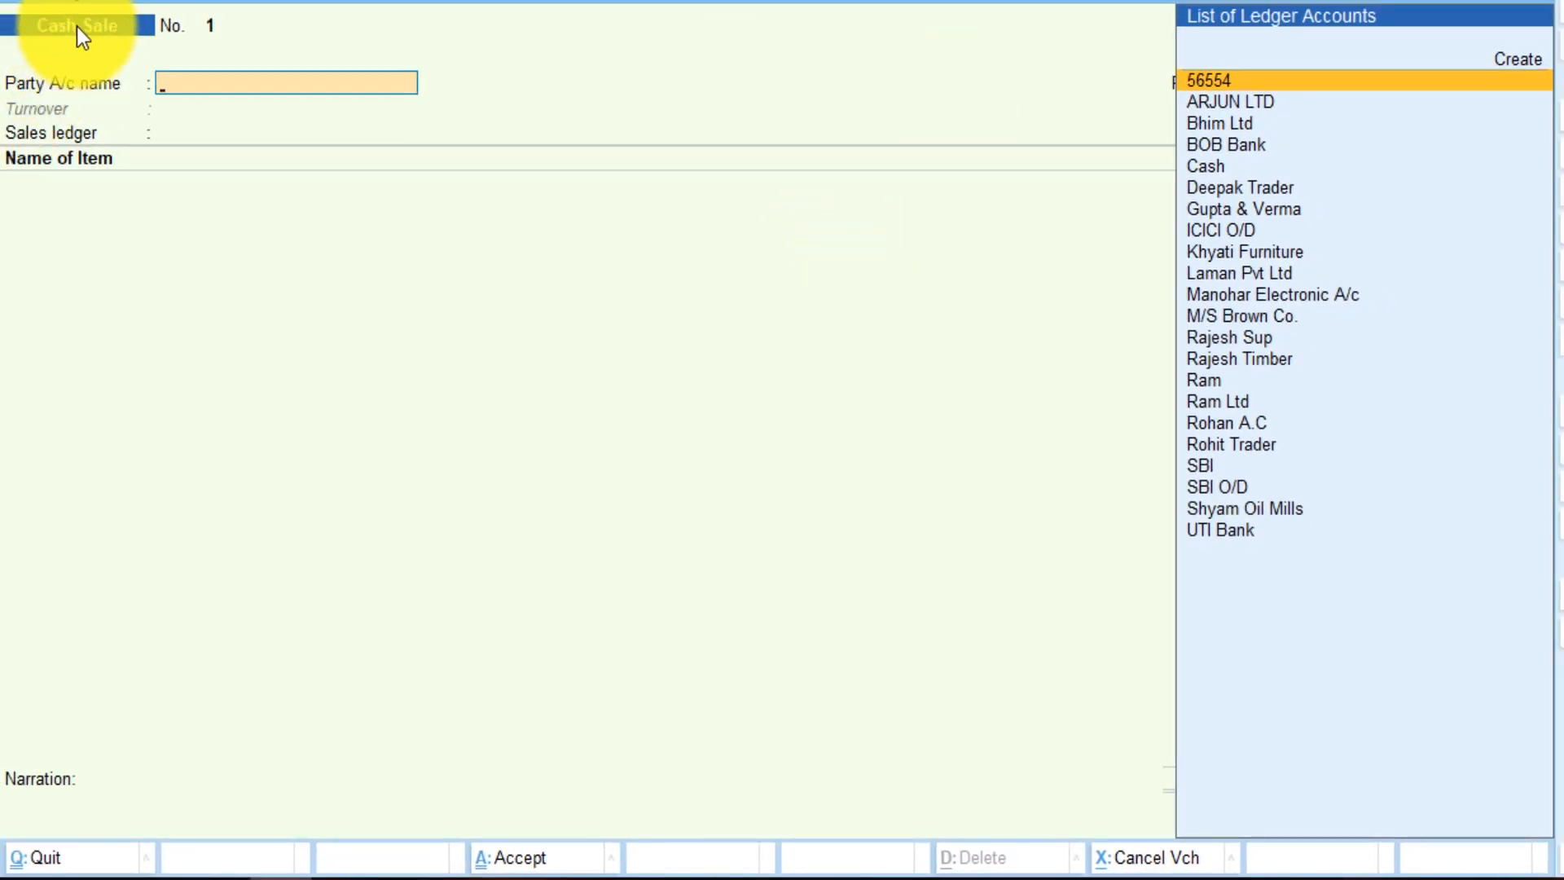
# Set the voucher date to 1-9-23
pyautogui.press('F2')
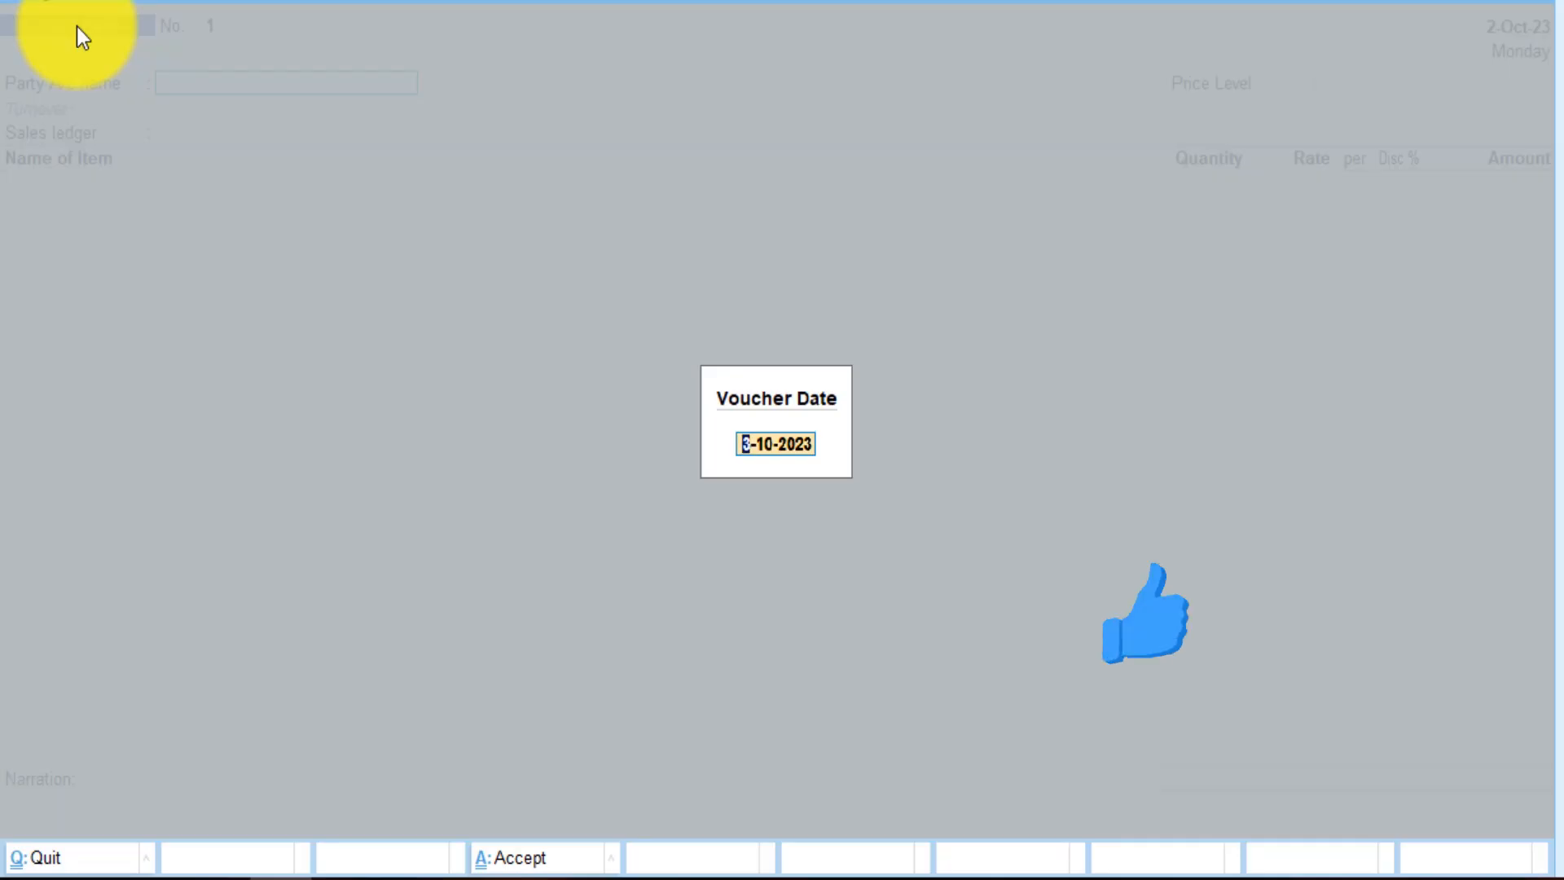
pyautogui.write('1-9-23')
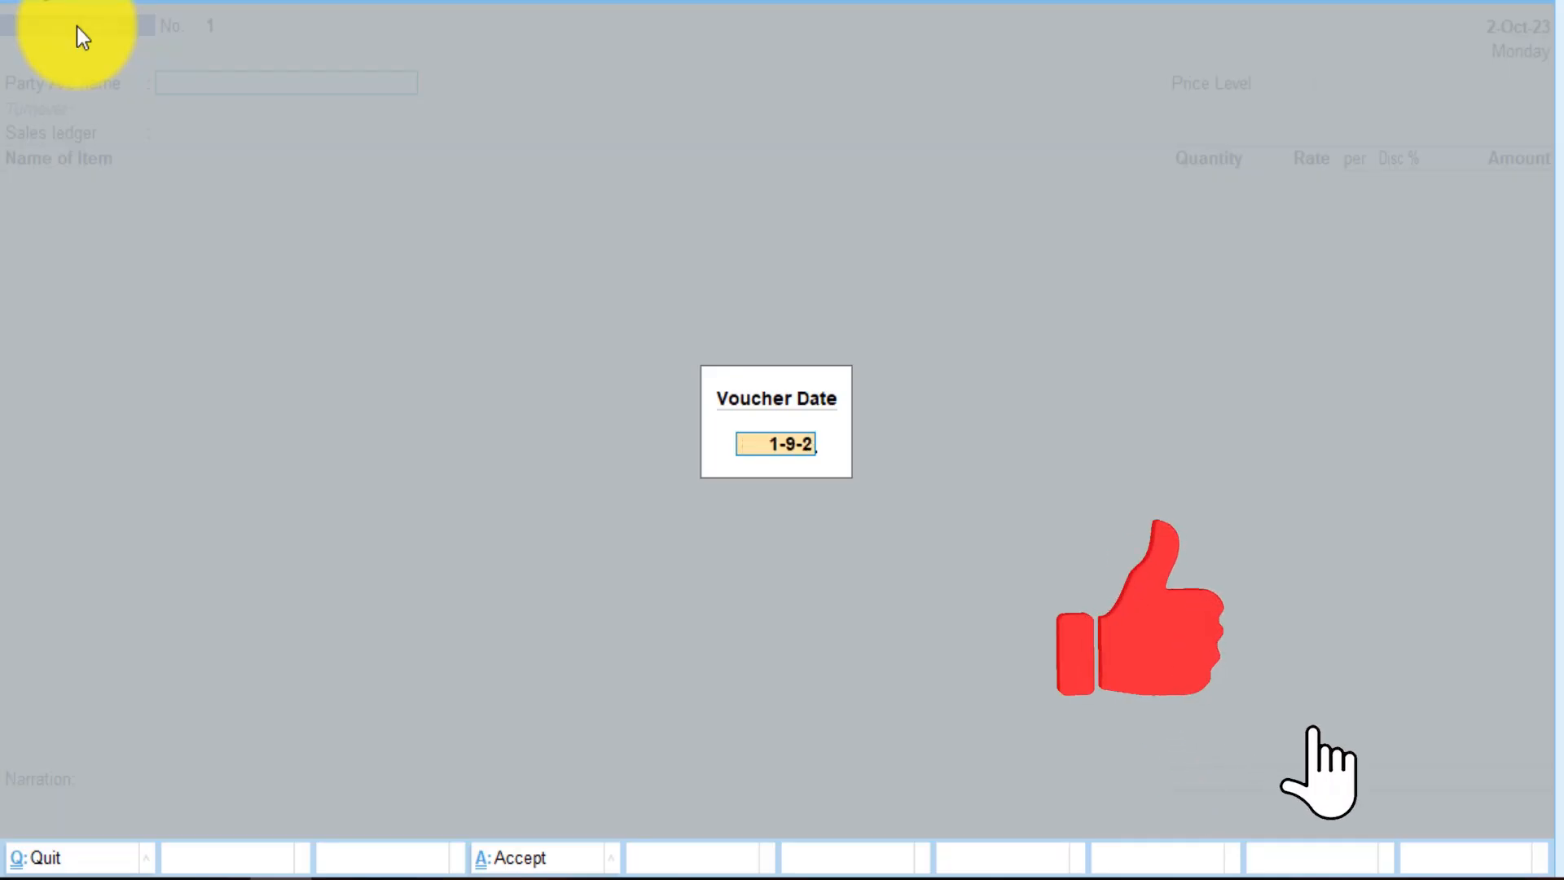
pyautogui.press('Return')
# Choose Cash as the party account with price level Not Applicable, and Sale A/C as the sales ledger
pyautogui.press('Down')
pyautogui.press('Down')
pyautogui.press('Down')
pyautogui.press('Down')
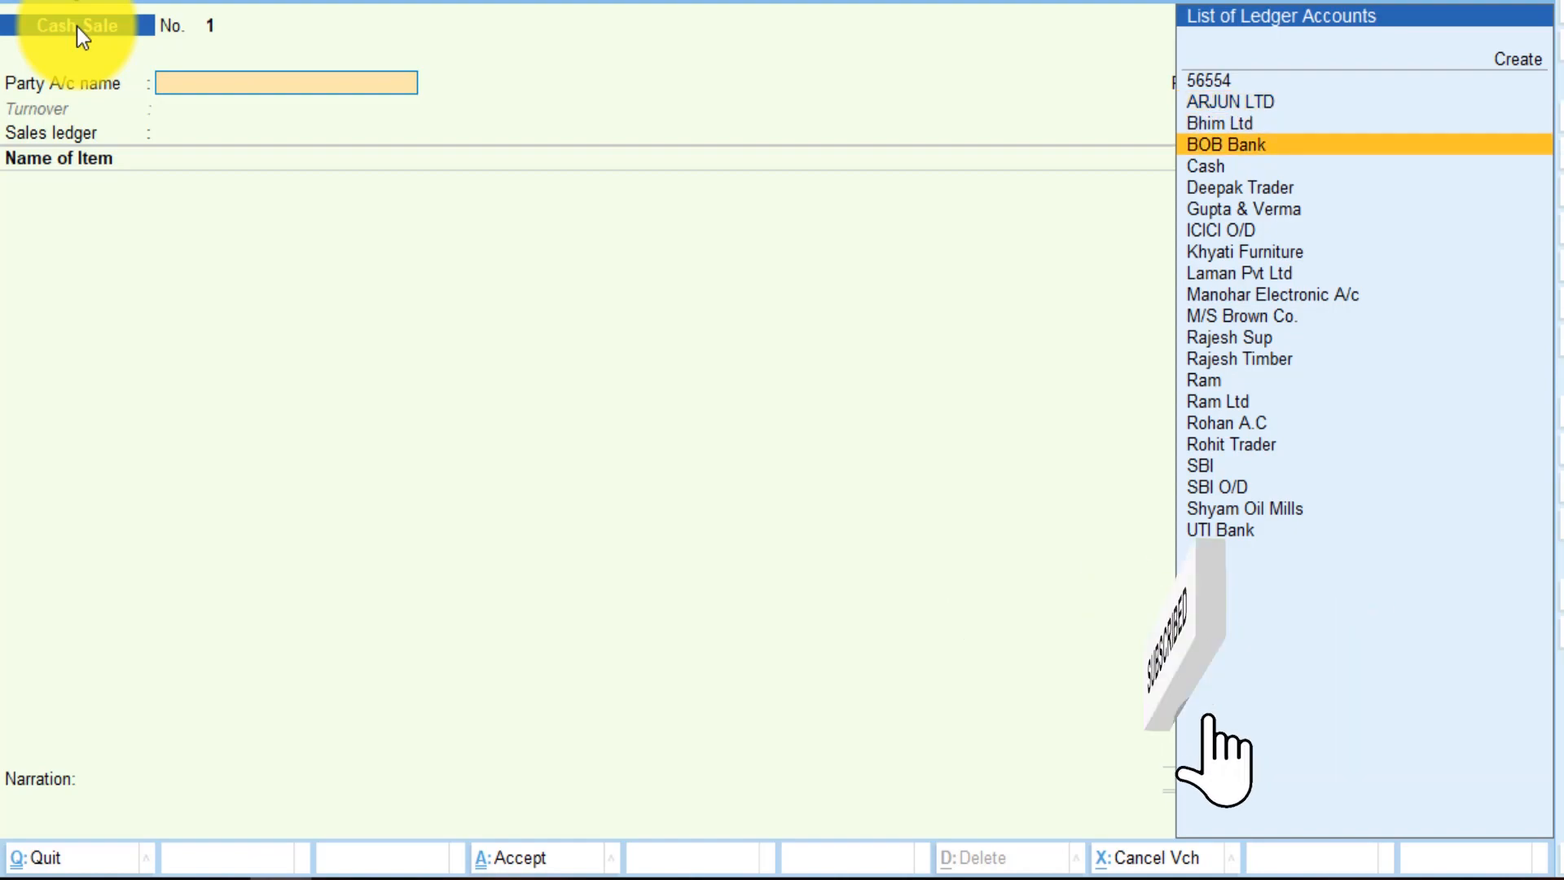
pyautogui.press('Return')
pyautogui.hotkey('ctrl', 'a')
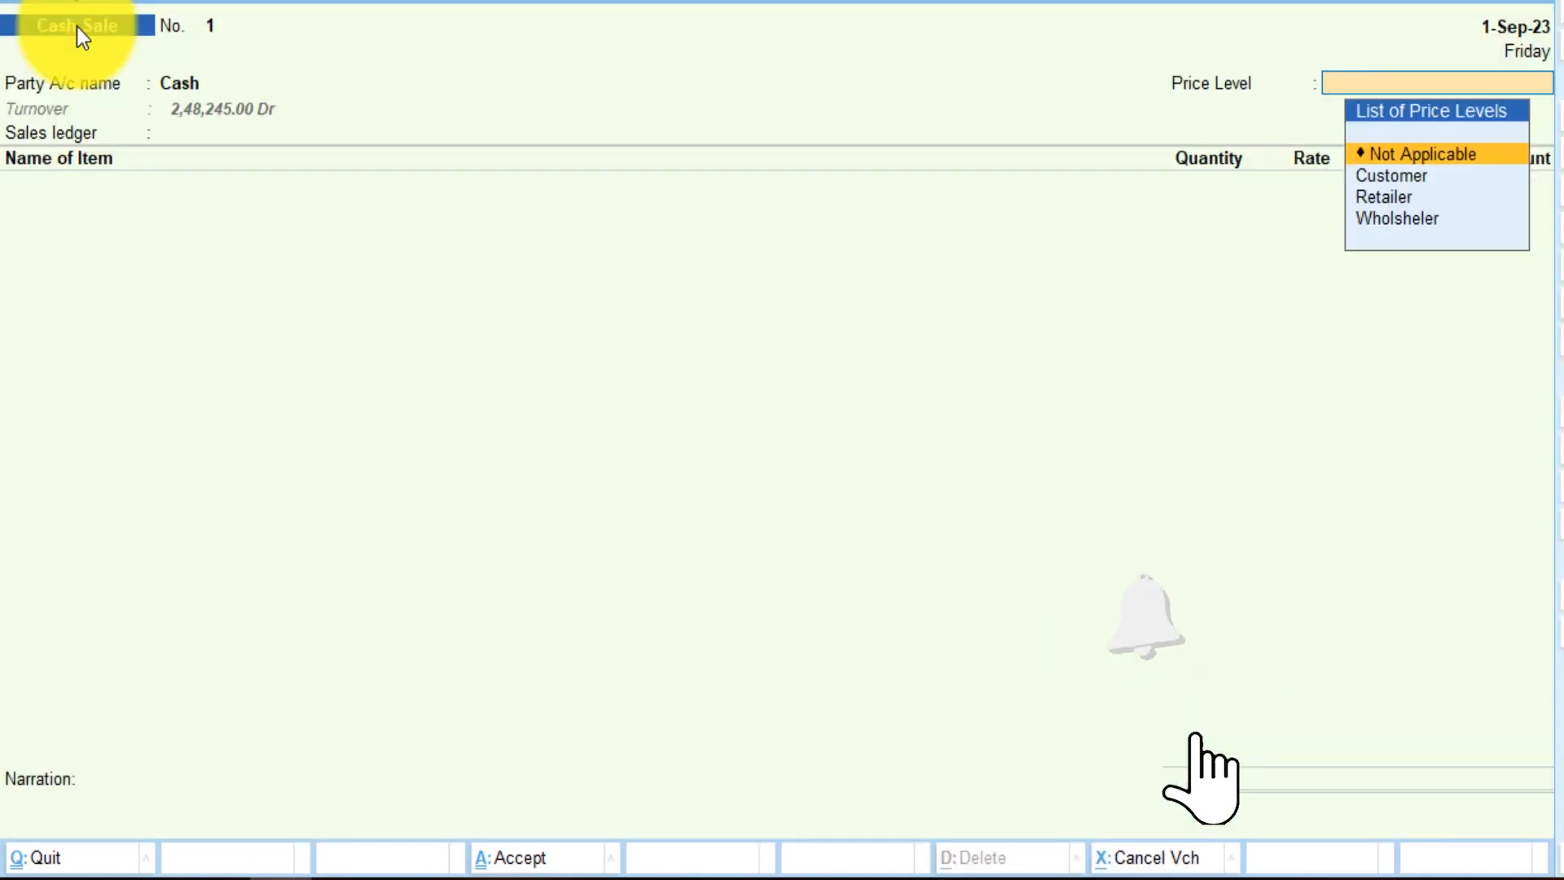
pyautogui.hotkey('ctrl', 'a')
pyautogui.press('Escape')
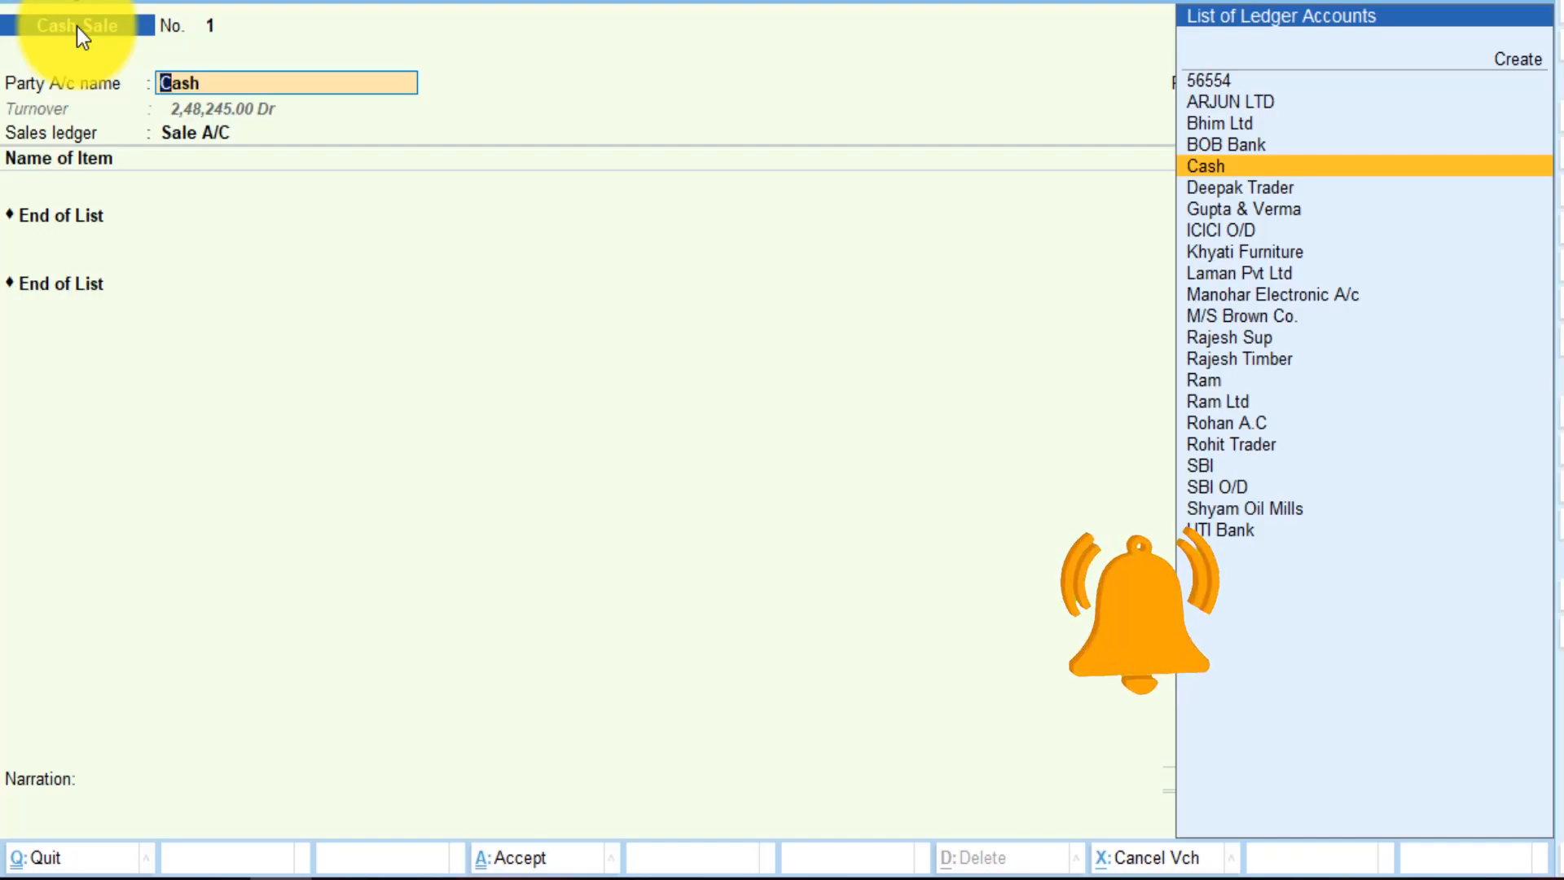
pyautogui.press('Return')
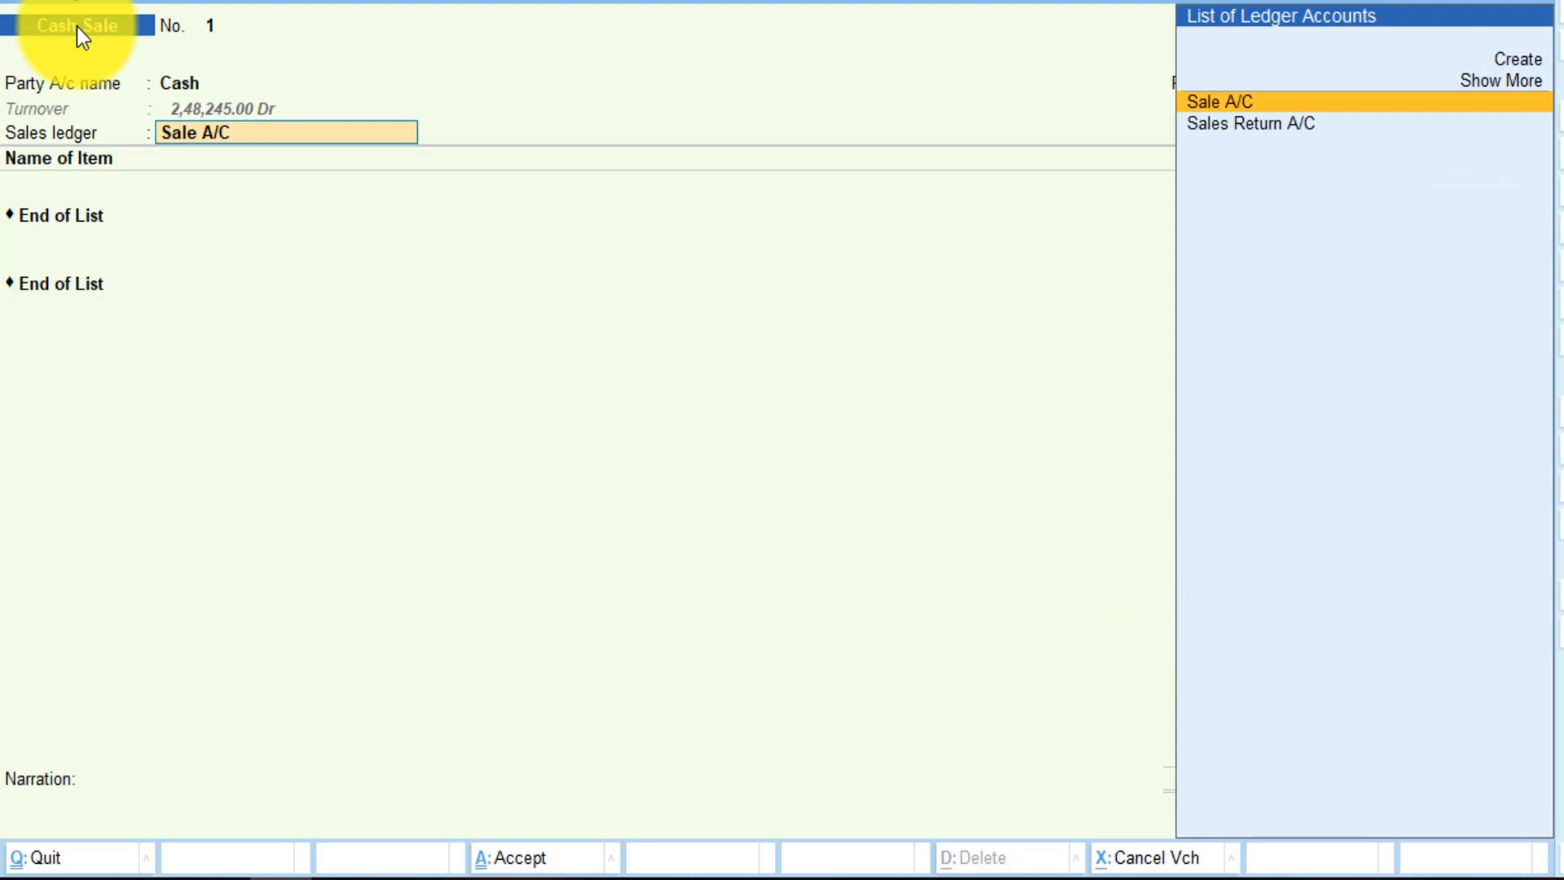
pyautogui.press('Return')
# Add Exercise Book as the first item and allocate it from the Janakpuri godown
pyautogui.press('Down')
pyautogui.press('Down')
pyautogui.press('Down')
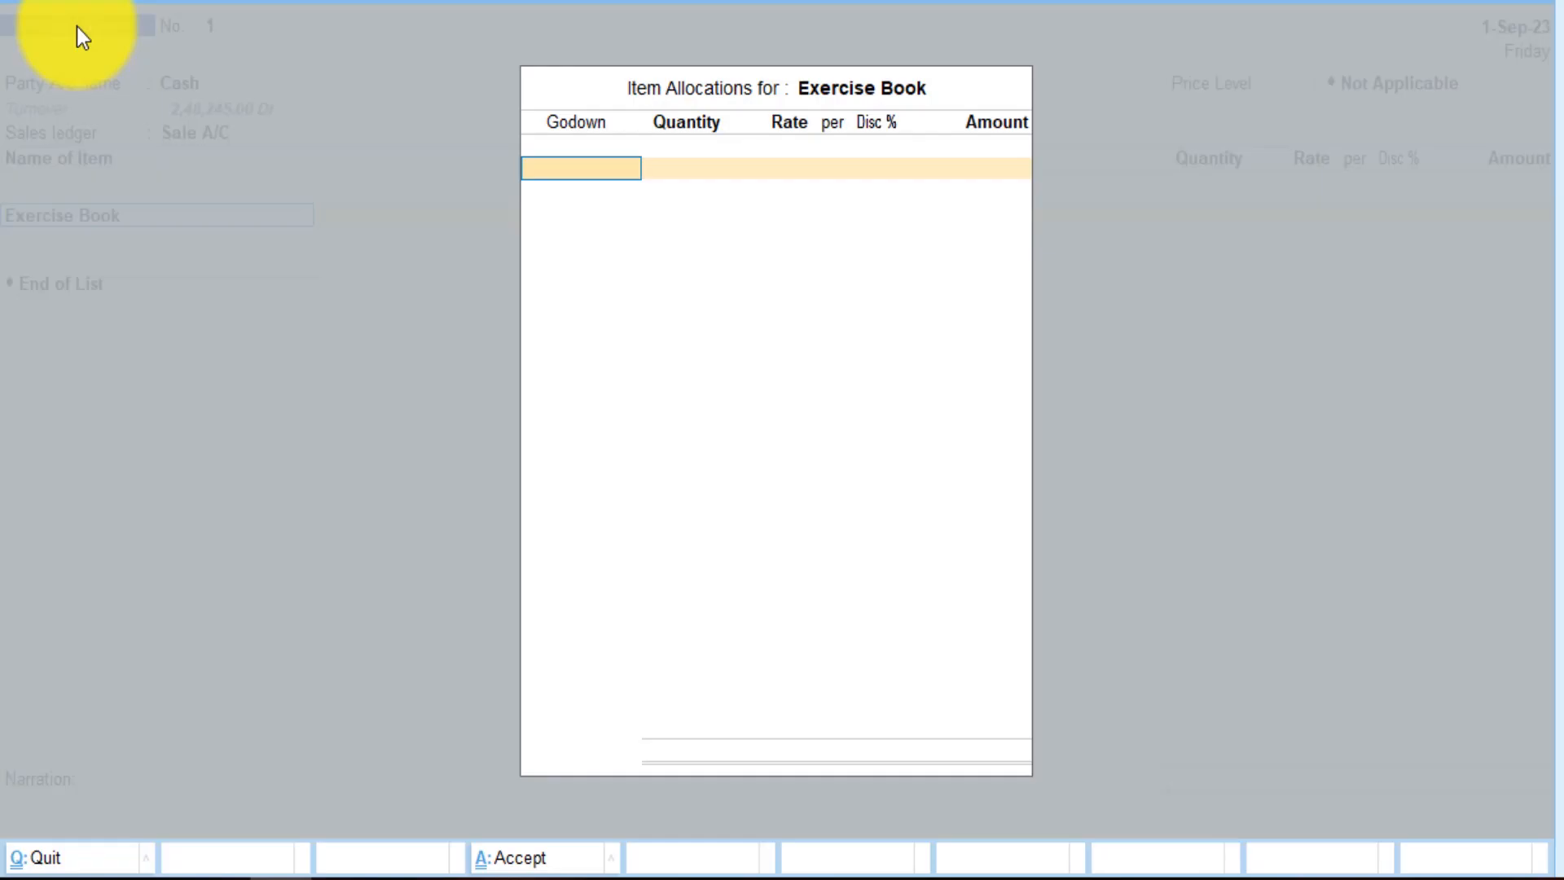
pyautogui.press('Return')
pyautogui.press('Down')
pyautogui.press('Return')
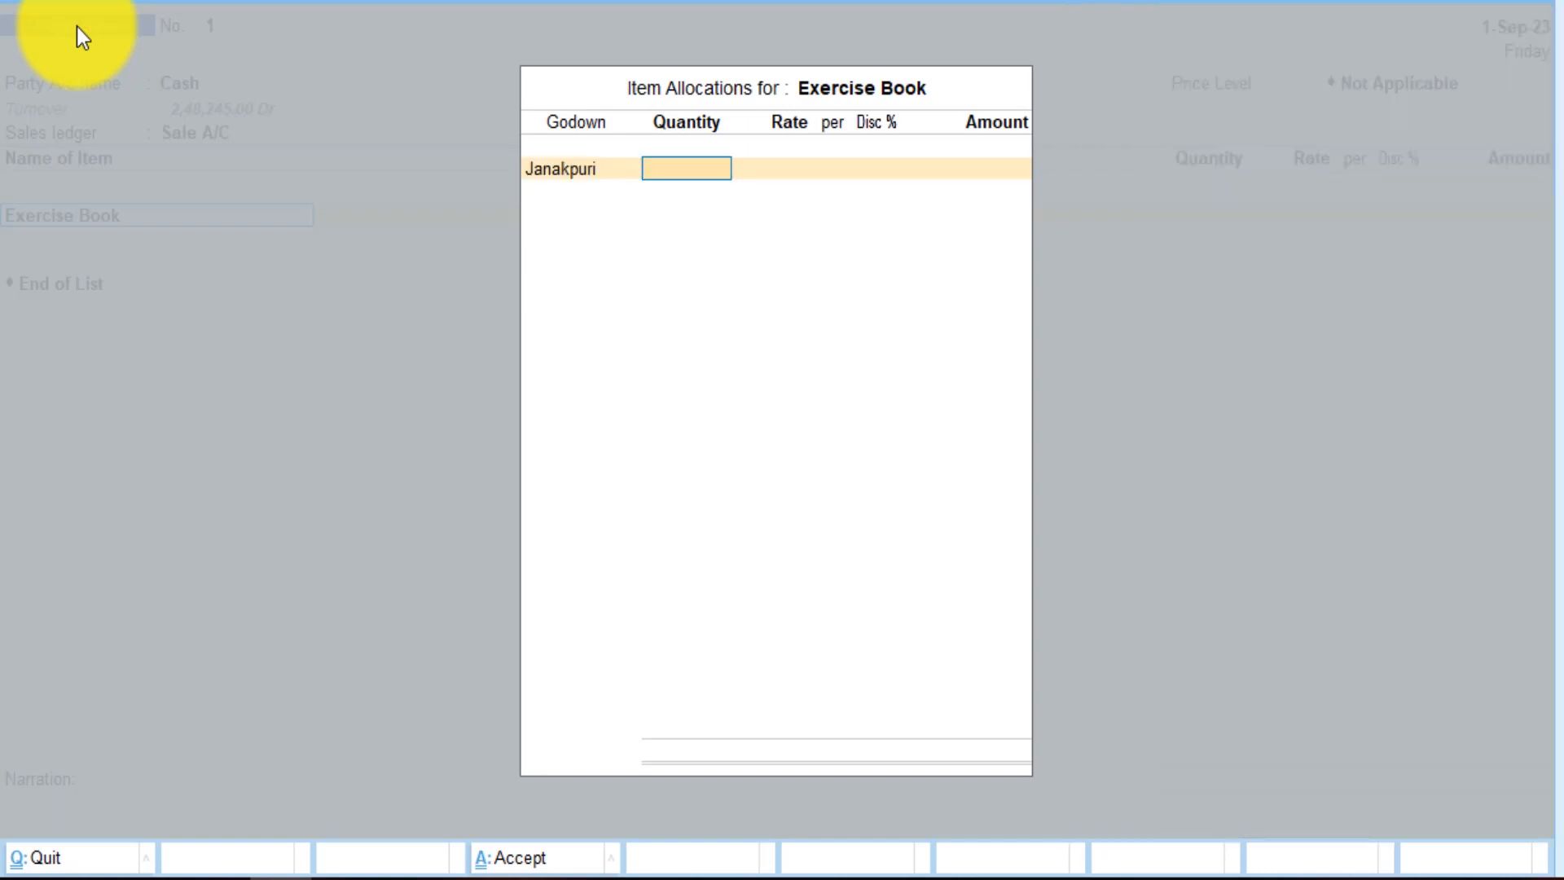
# Enter a quantity of 10 DZN at a rate of 100 for Exercise Book and accept the allocation
pyautogui.write('5')
pyautogui.press('BackSpace')
pyautogui.write('10')
pyautogui.press('Return')
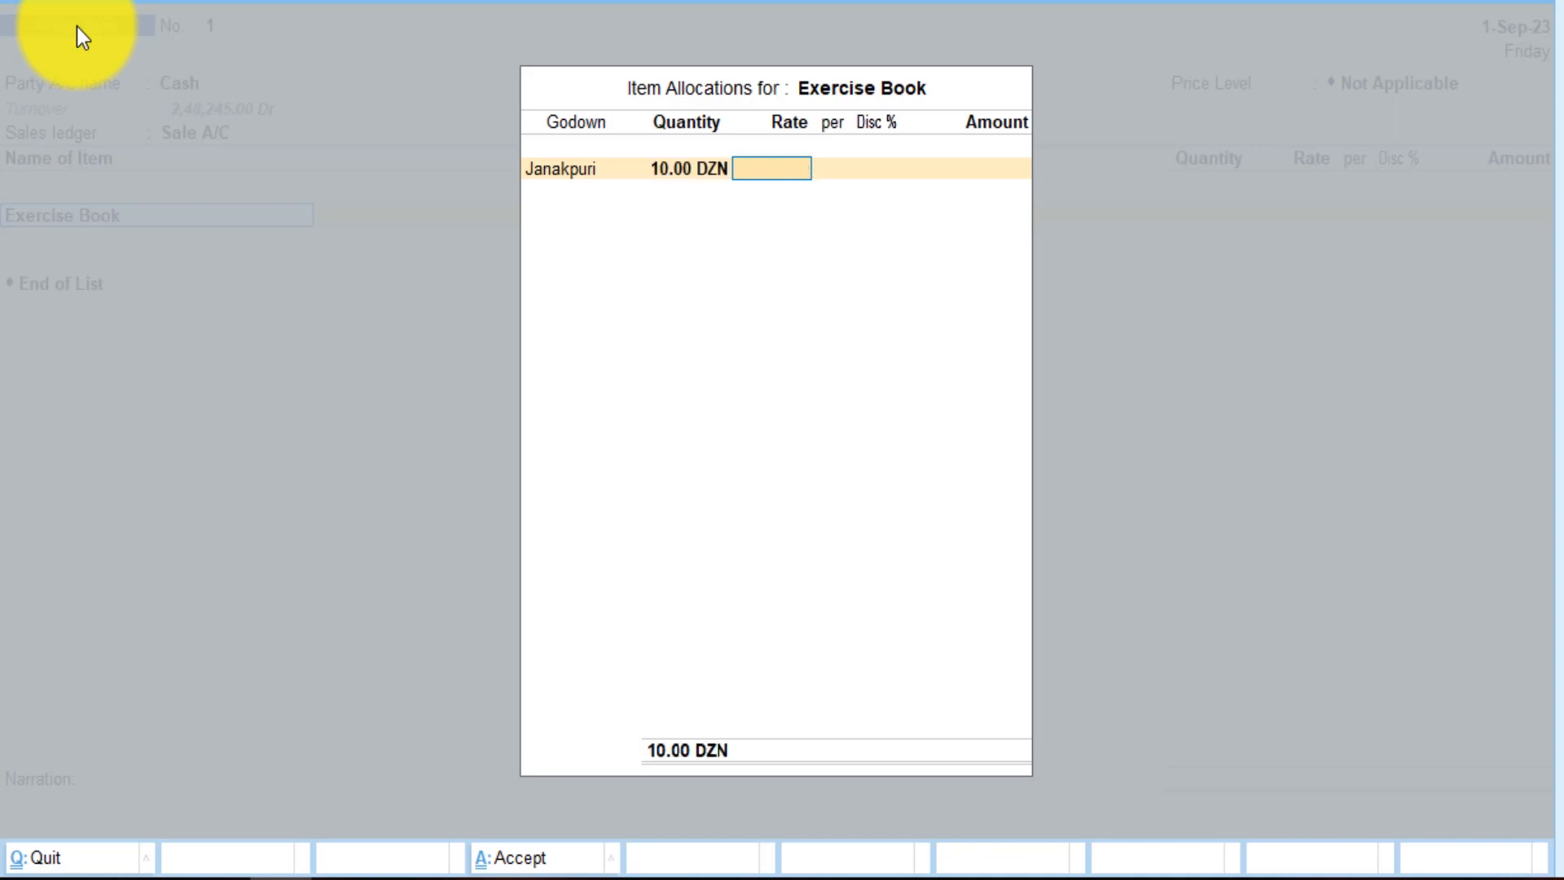
pyautogui.write('100')
pyautogui.press('Return')
pyautogui.press('Return')
pyautogui.press('Return')
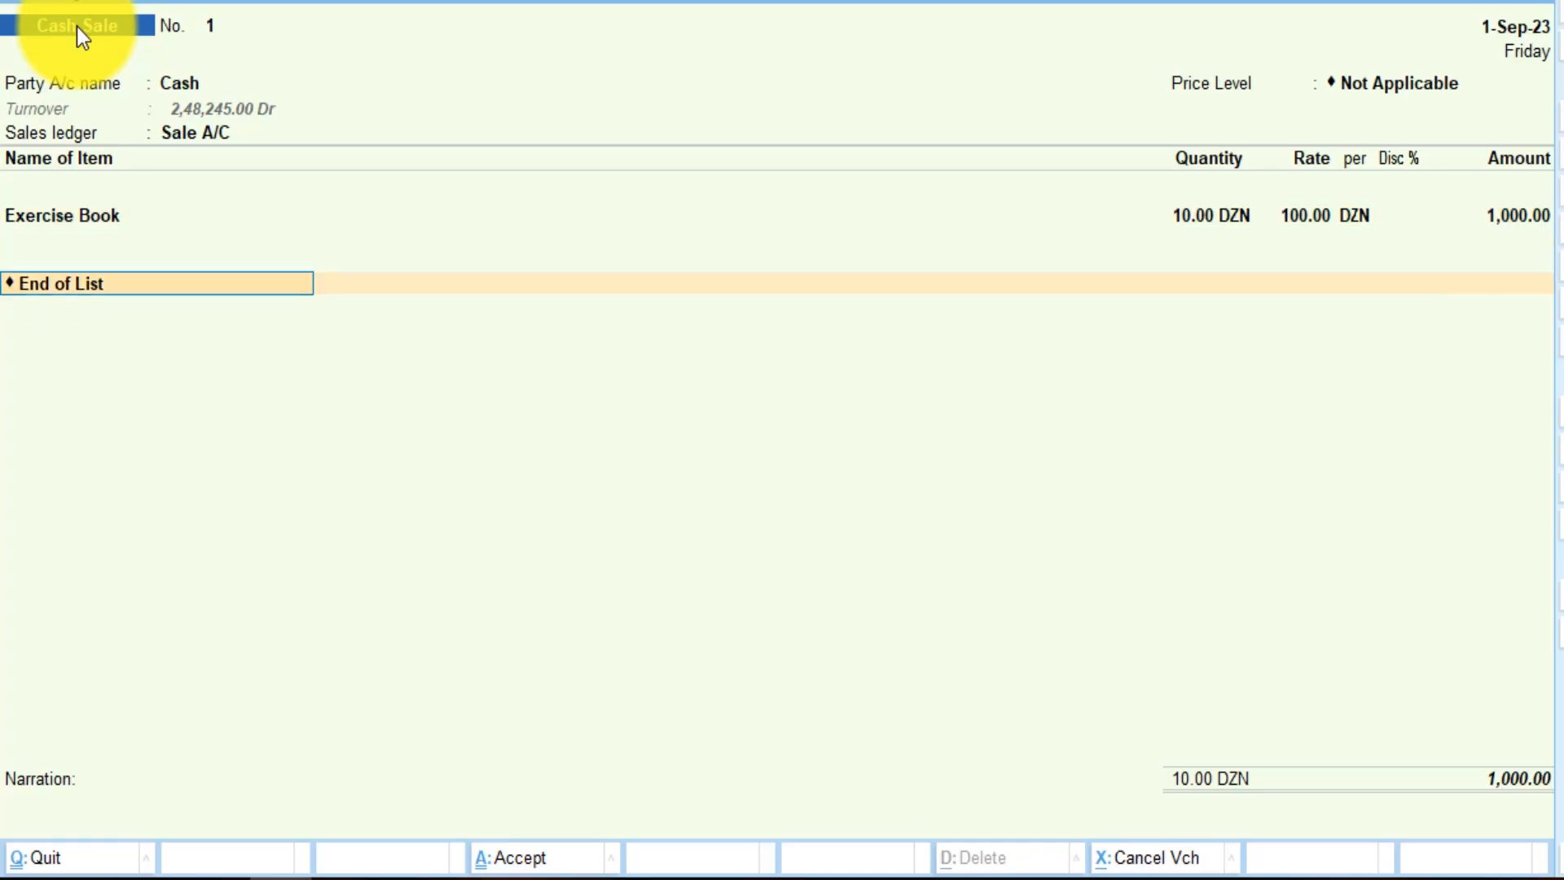
# Add Regiter Delta 280pg as the second item and allocate it from the Main Location godown
pyautogui.press('Down')
pyautogui.press('Down')
pyautogui.press('Down')
pyautogui.press('Down')
pyautogui.press('Down')
pyautogui.press('Down')
pyautogui.press('Down')
pyautogui.press('Down')
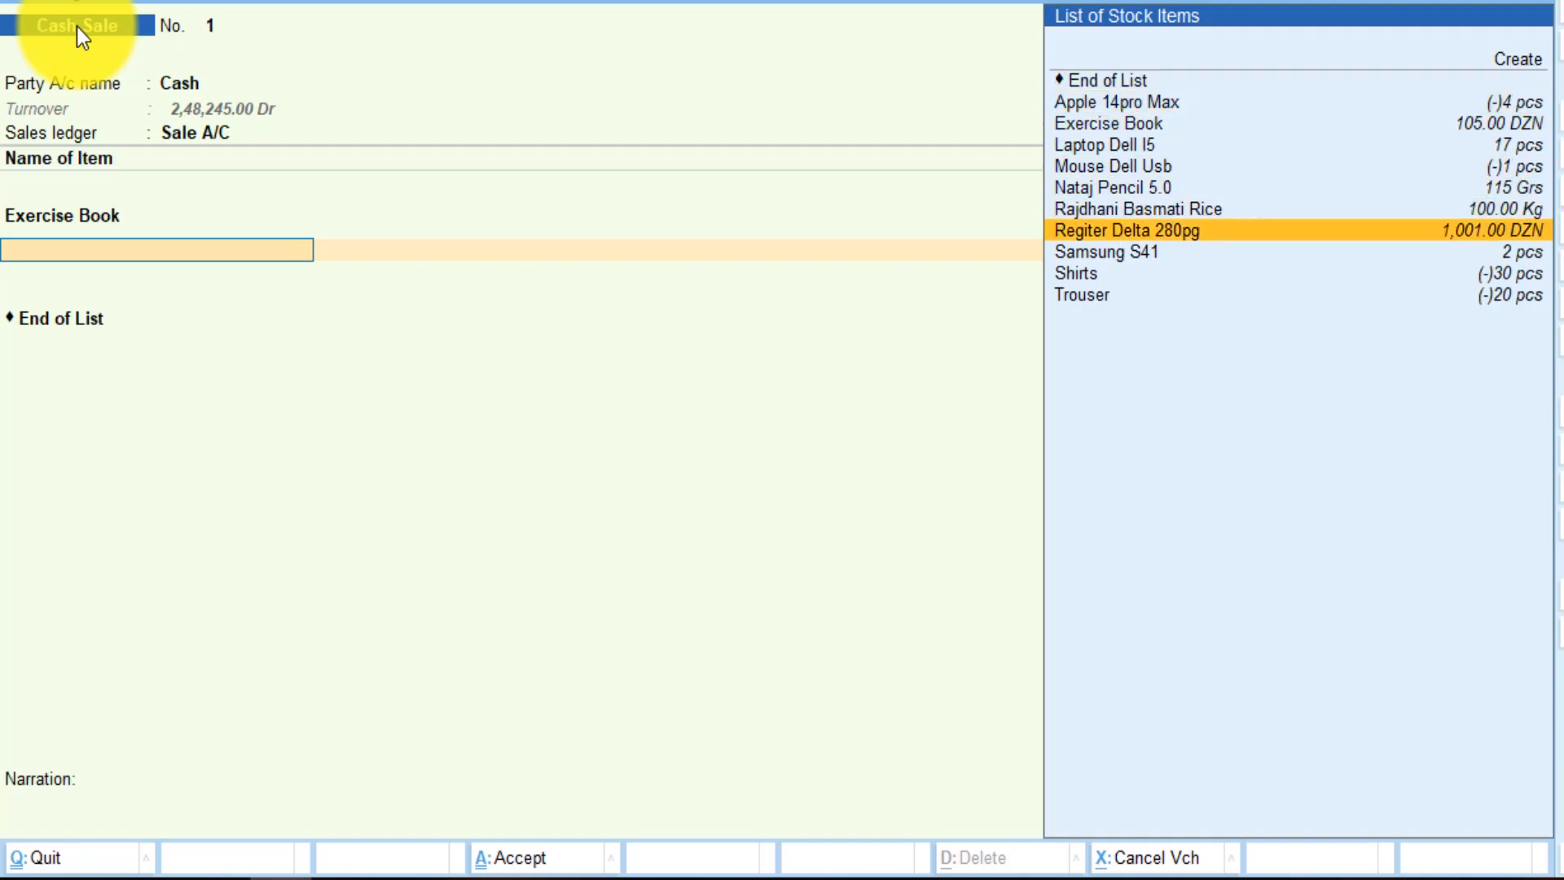
pyautogui.press('Return')
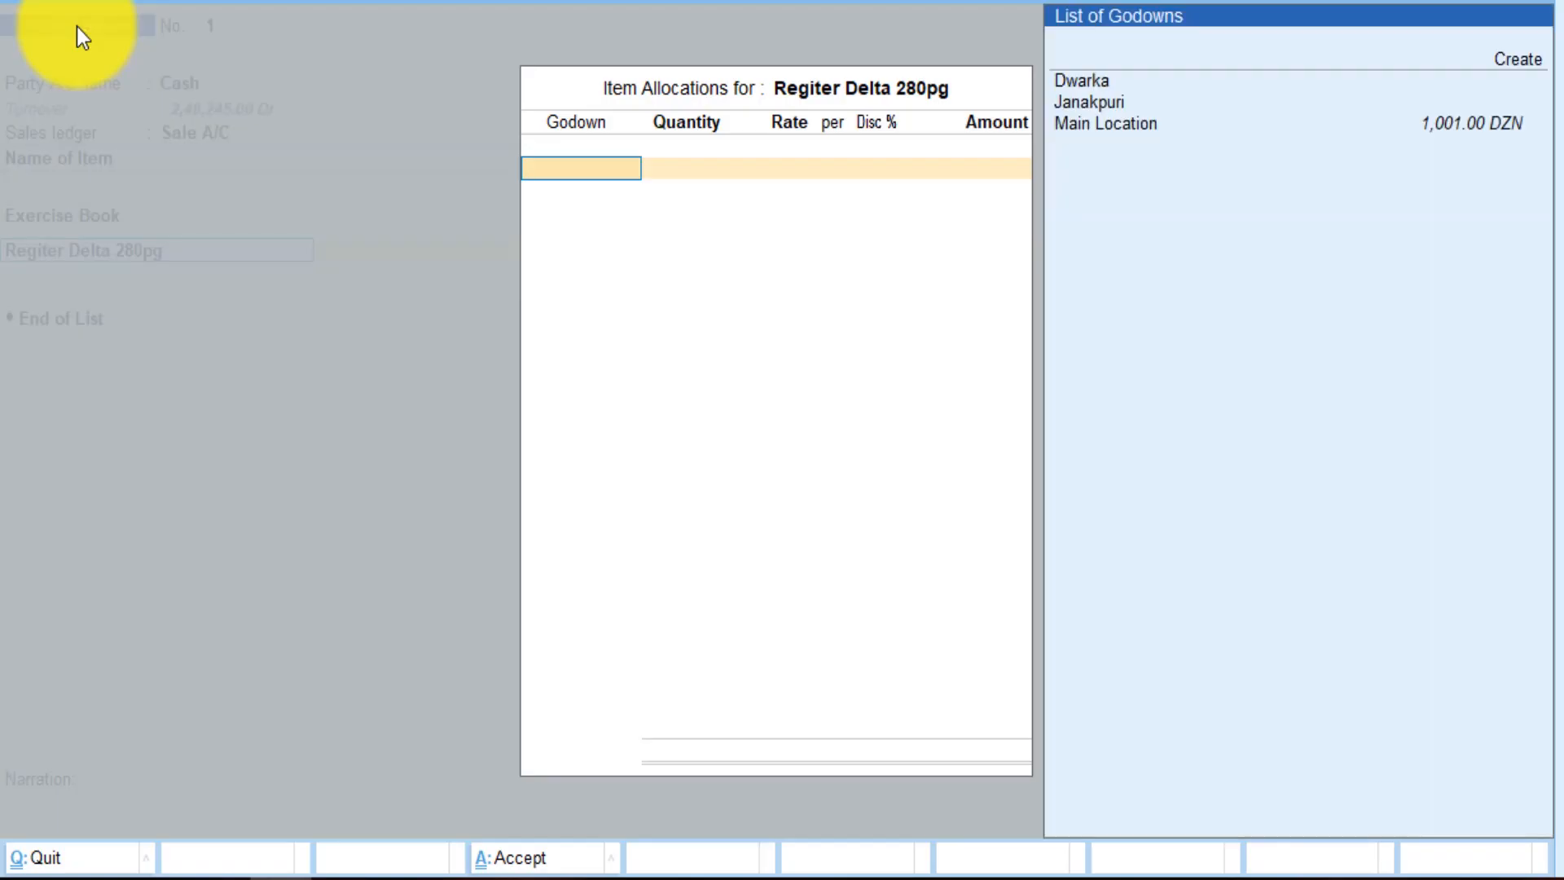
pyautogui.press('Down')
pyautogui.press('Down')
pyautogui.press('Down')
pyautogui.press('Down')
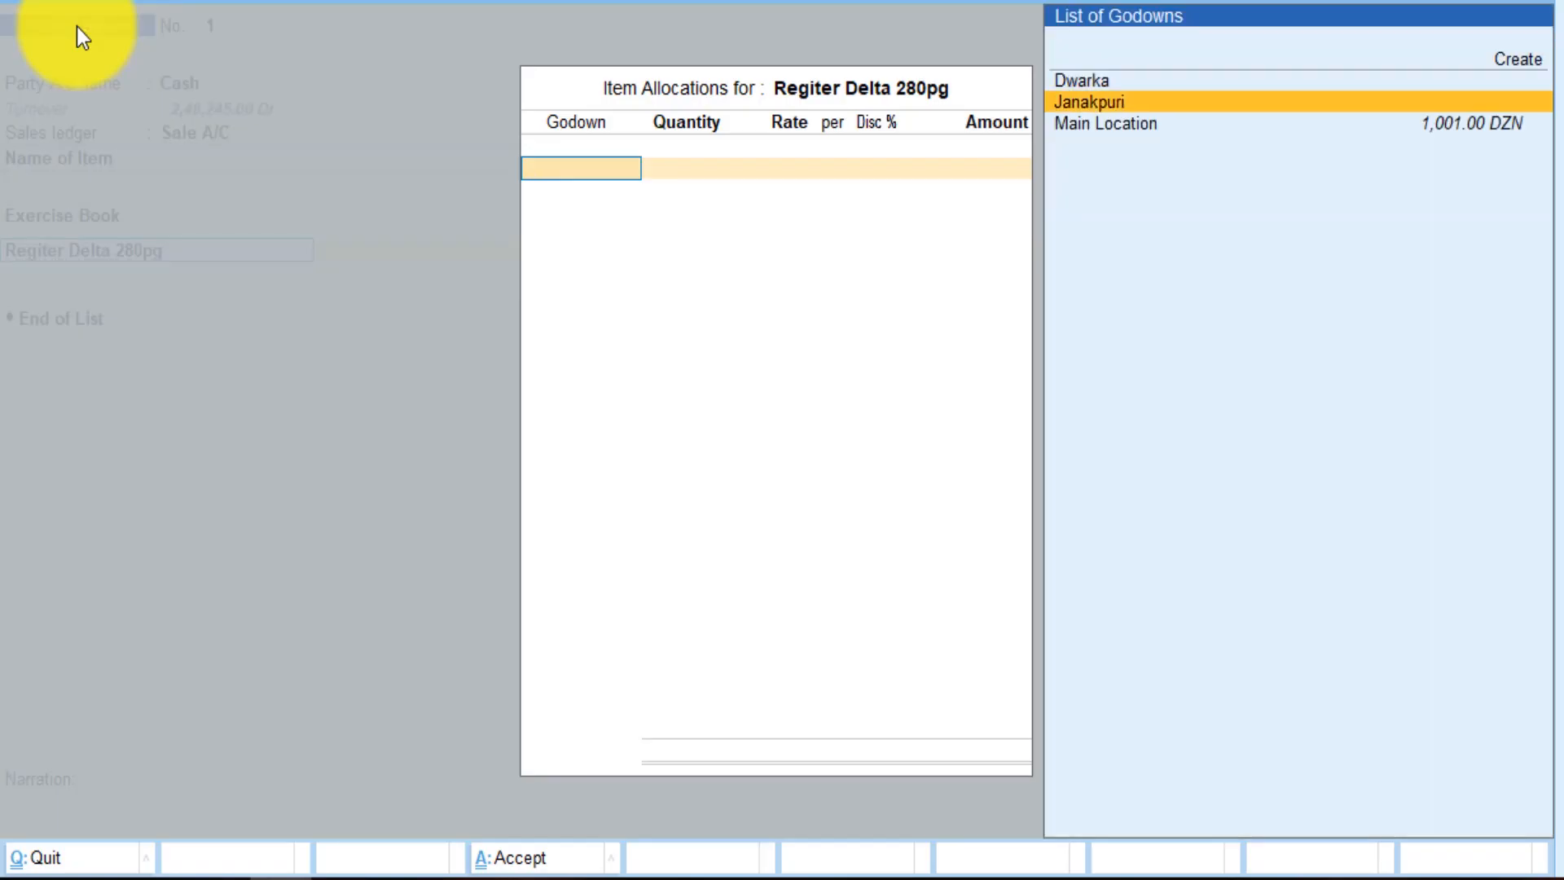
pyautogui.press('Return')
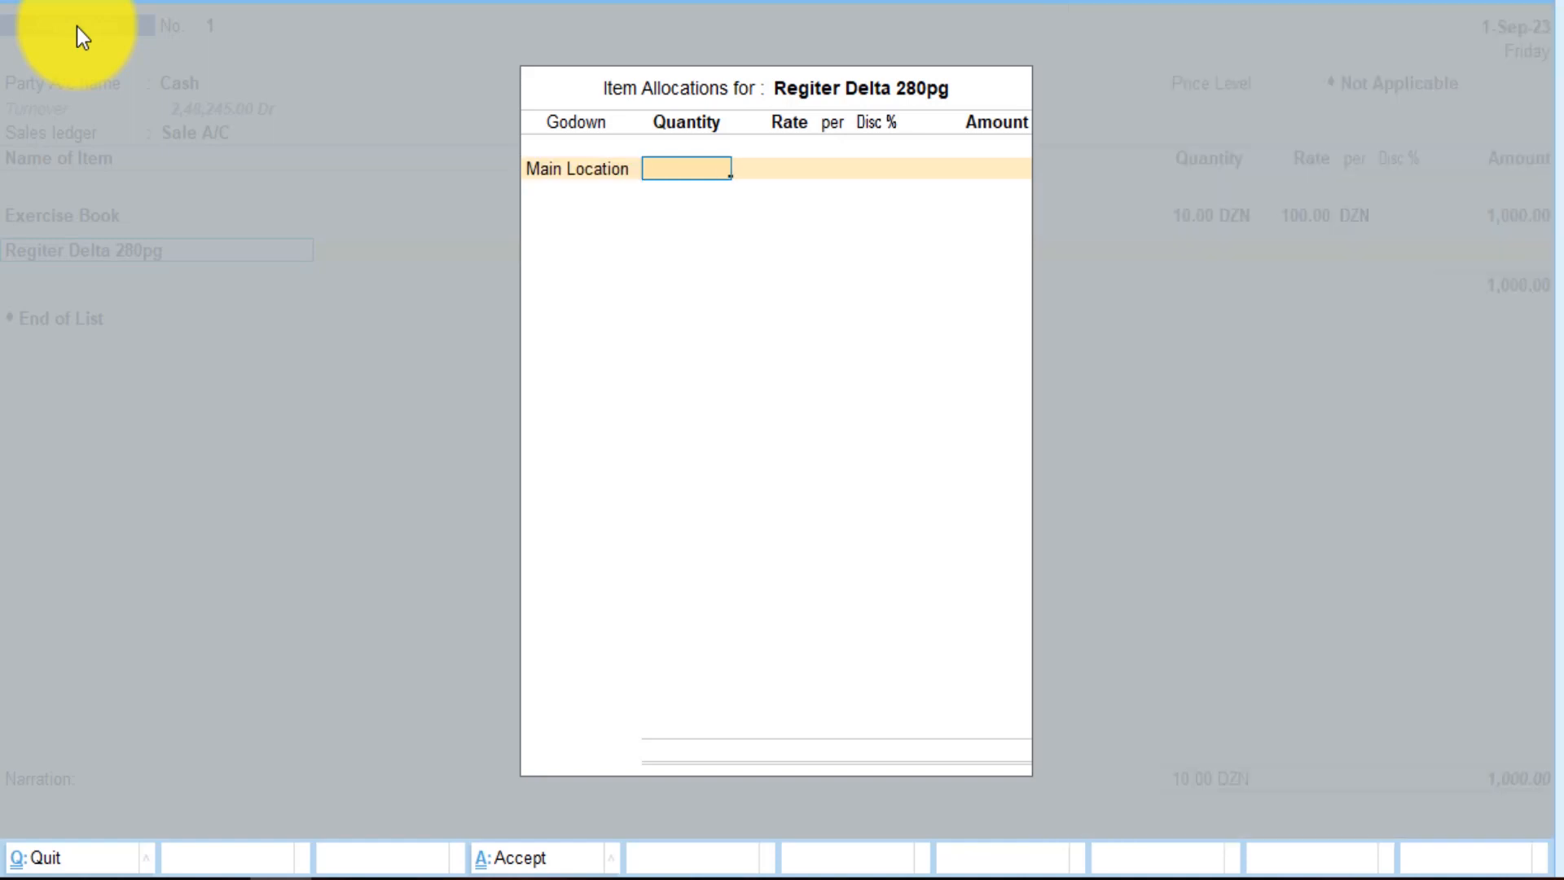
# Enter a quantity of 10 DZN at a rate of 200 for Regiter Delta 280pg and accept its amount
pyautogui.write('10')
pyautogui.press('Return')
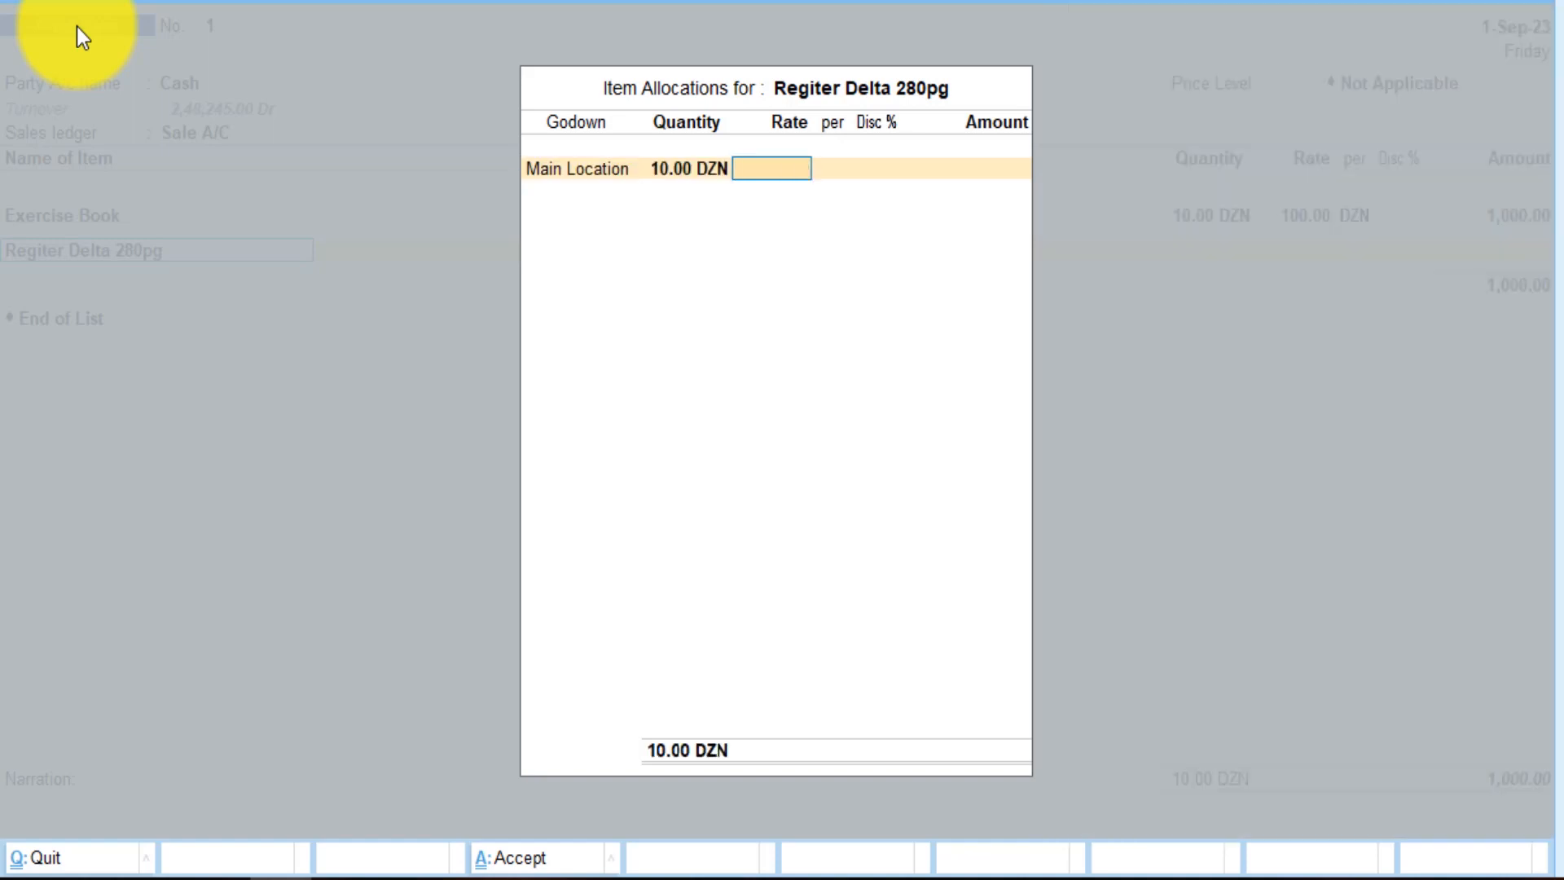
pyautogui.write('2000')
pyautogui.press('BackSpace')
pyautogui.press('Return')
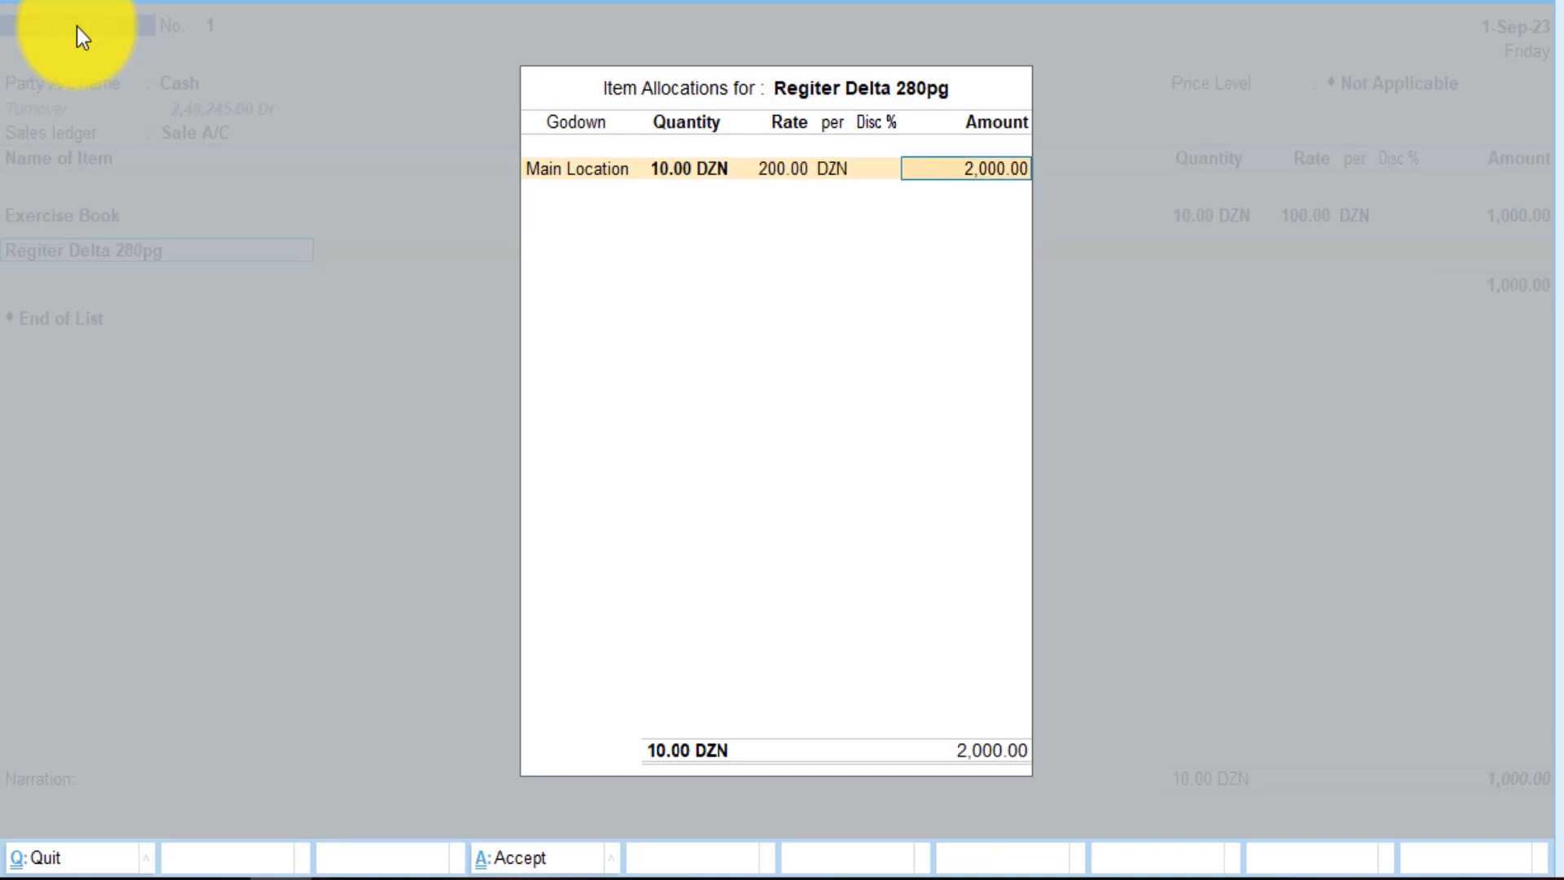
pyautogui.press('Return')
pyautogui.press('Return')
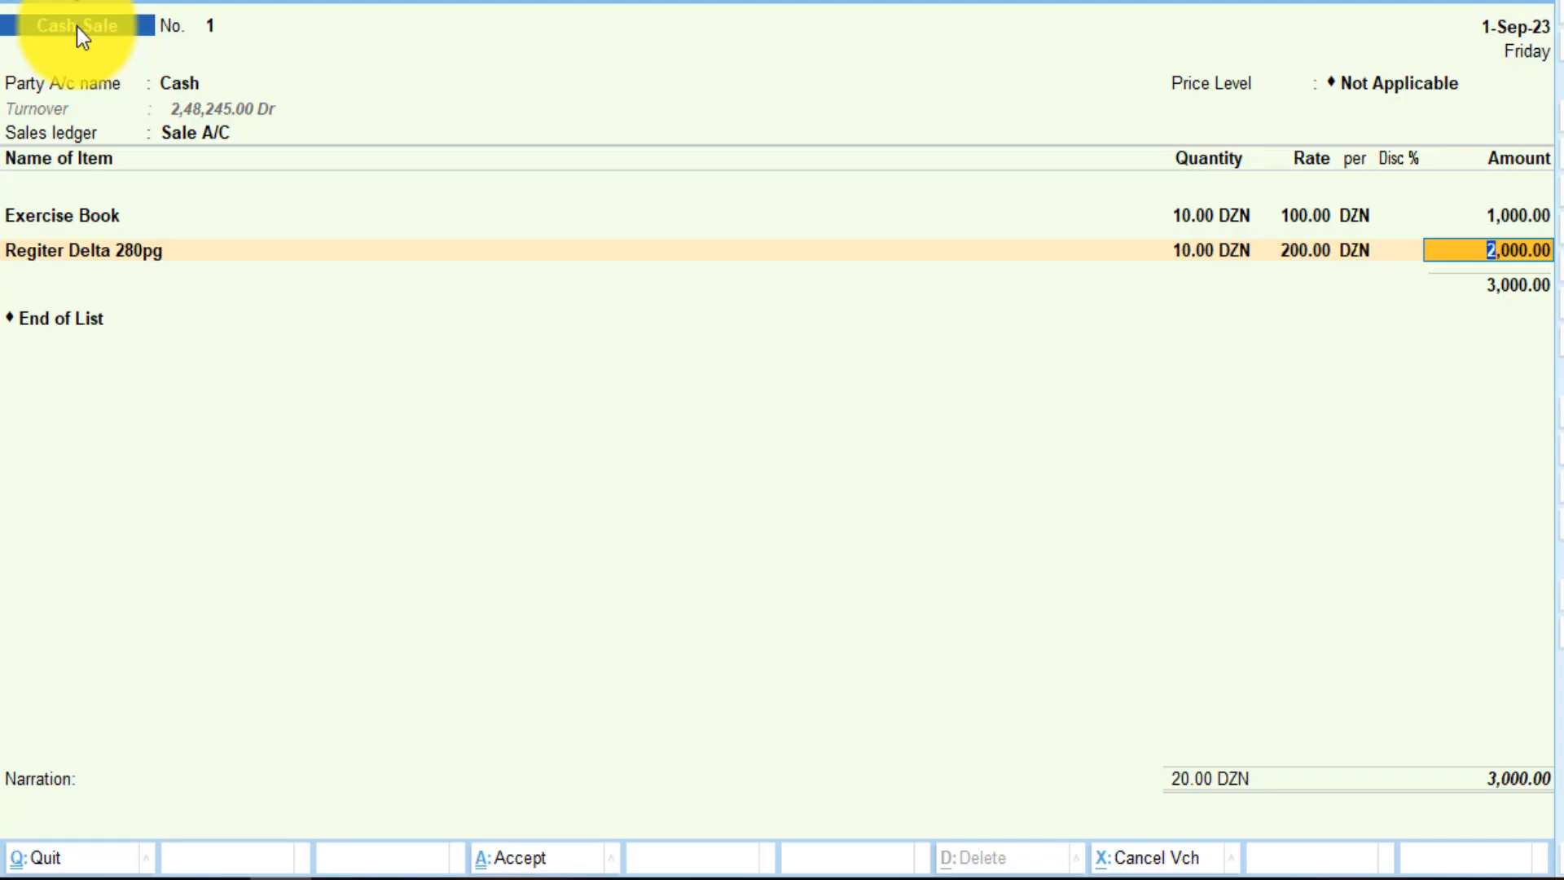
pyautogui.press('Return')
# End the item and ledger lists and save the Cash Sale voucher without a narration
pyautogui.press('Return')
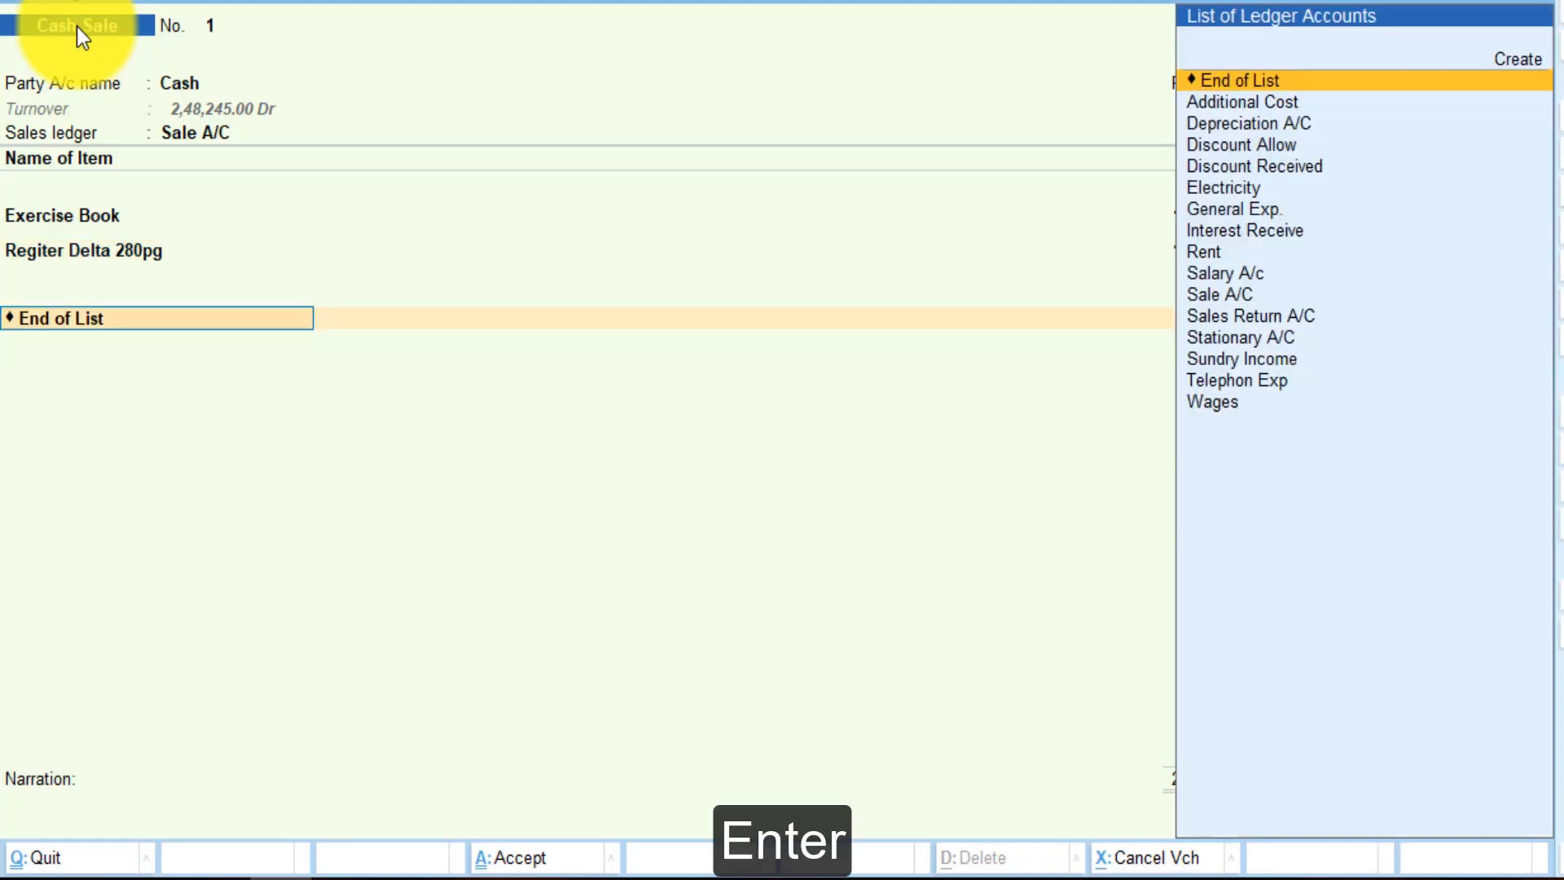
pyautogui.press('Return')
pyautogui.press('Return')
pyautogui.press('Return')
pyautogui.press('Return')
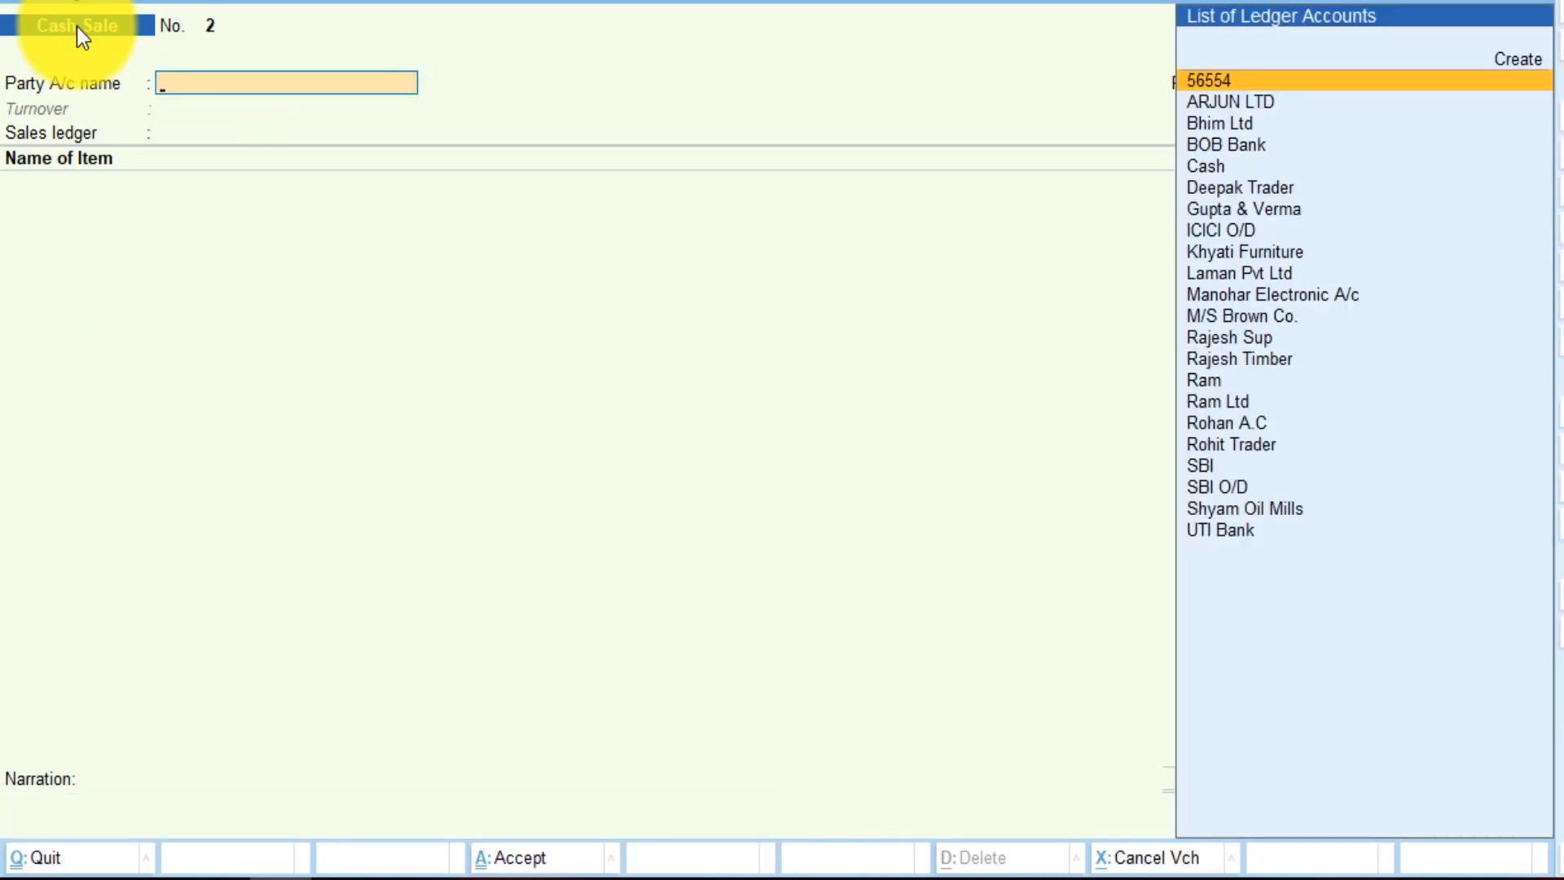
# Switch the sales voucher entry to the Credit Sale voucher type
pyautogui.click(77, 26)
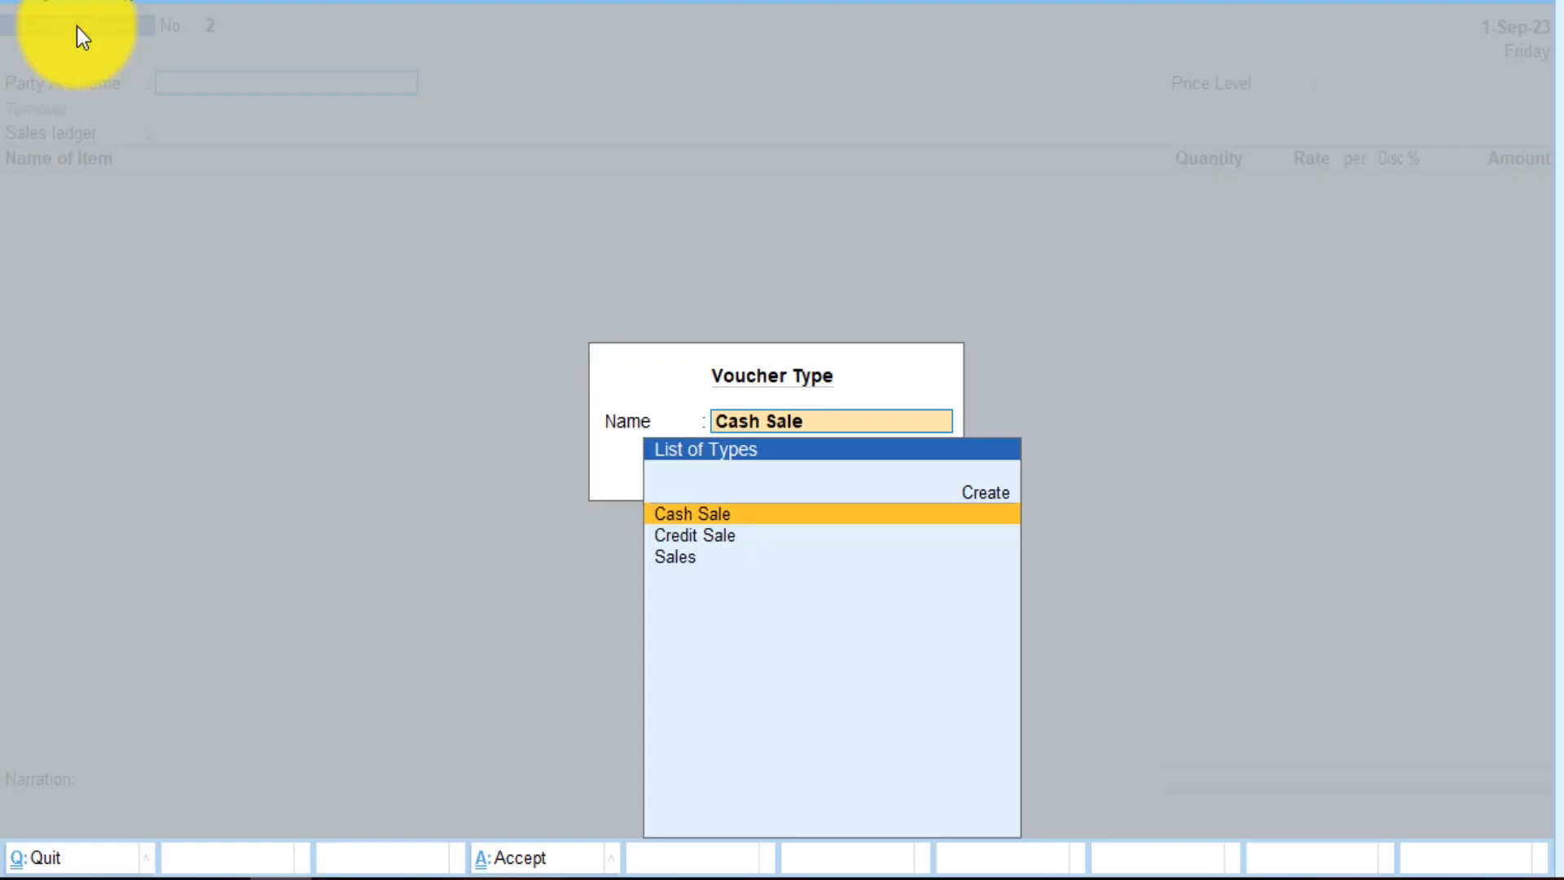
pyautogui.press('F8')
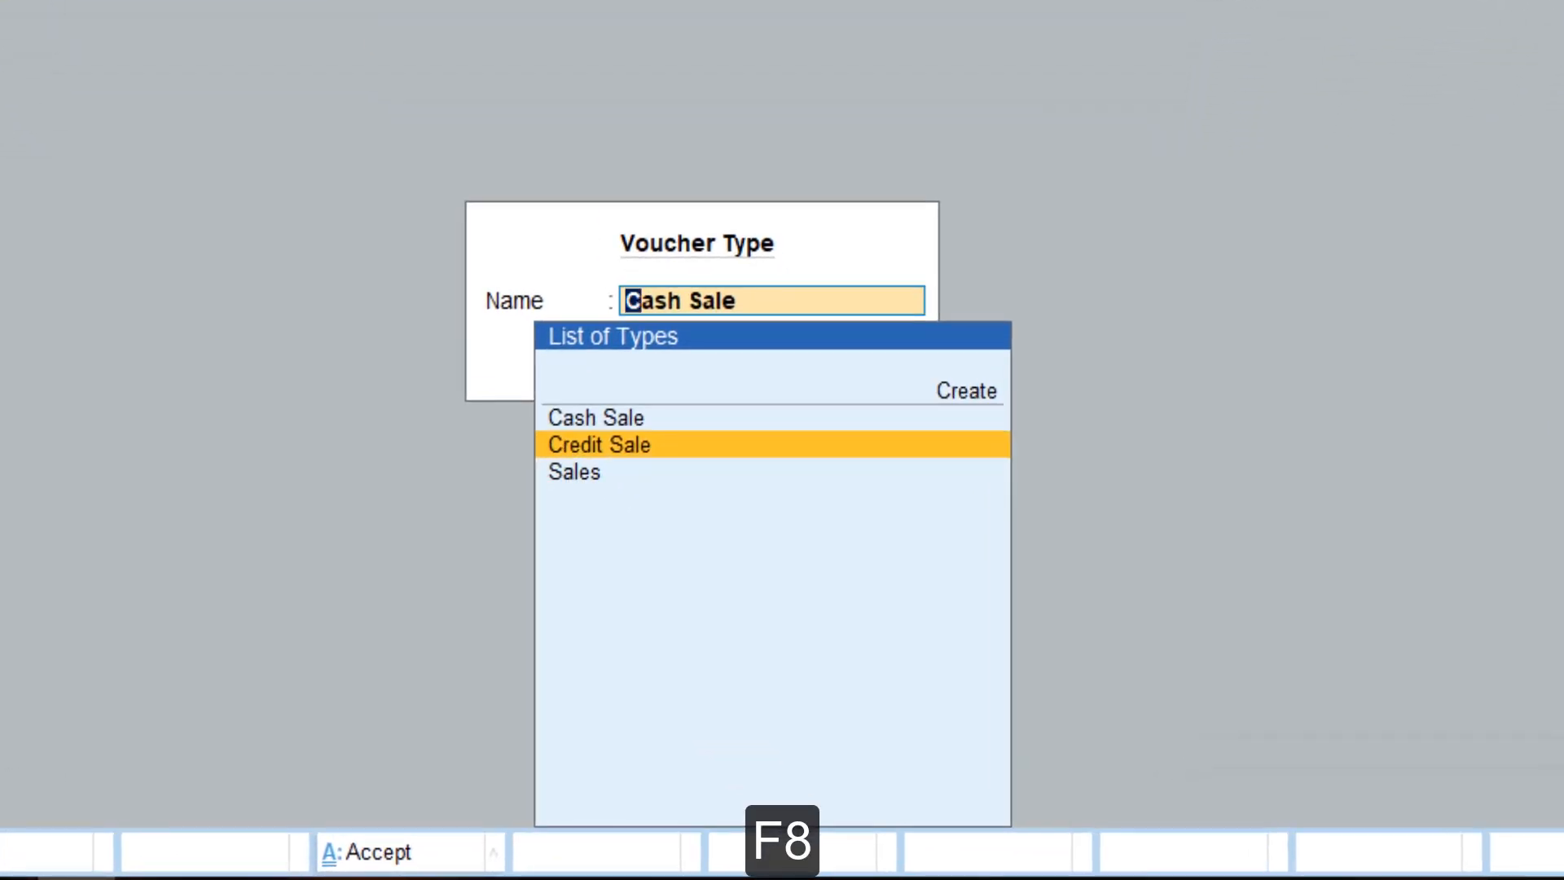
pyautogui.press('Return')
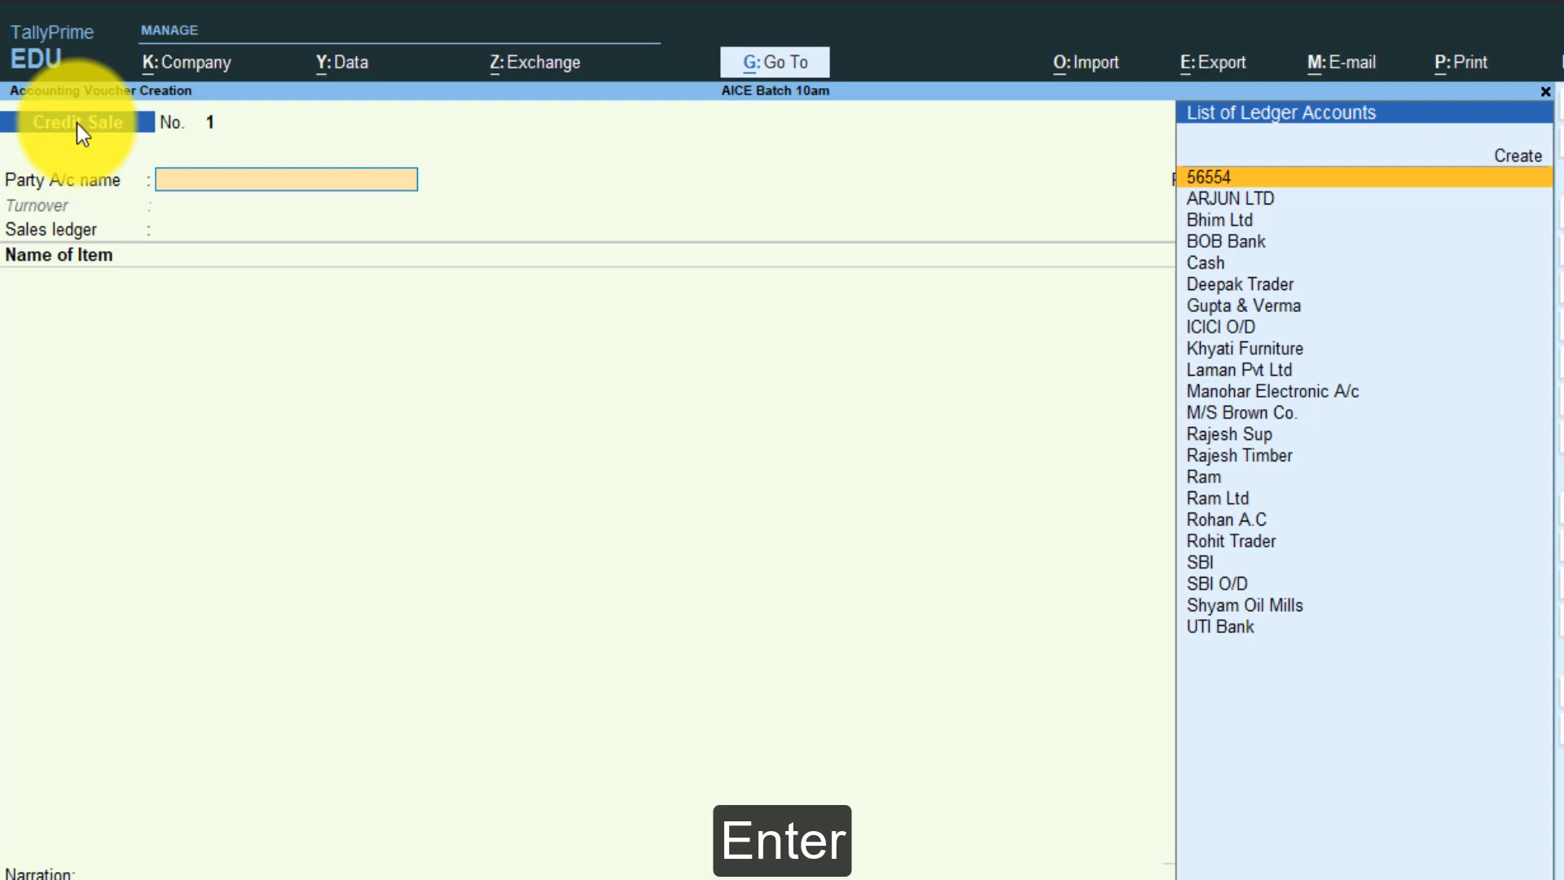
# Create a new party ledger named Suman Trader under Sundry Debtors from the party account field and save it
pyautogui.press('Up')
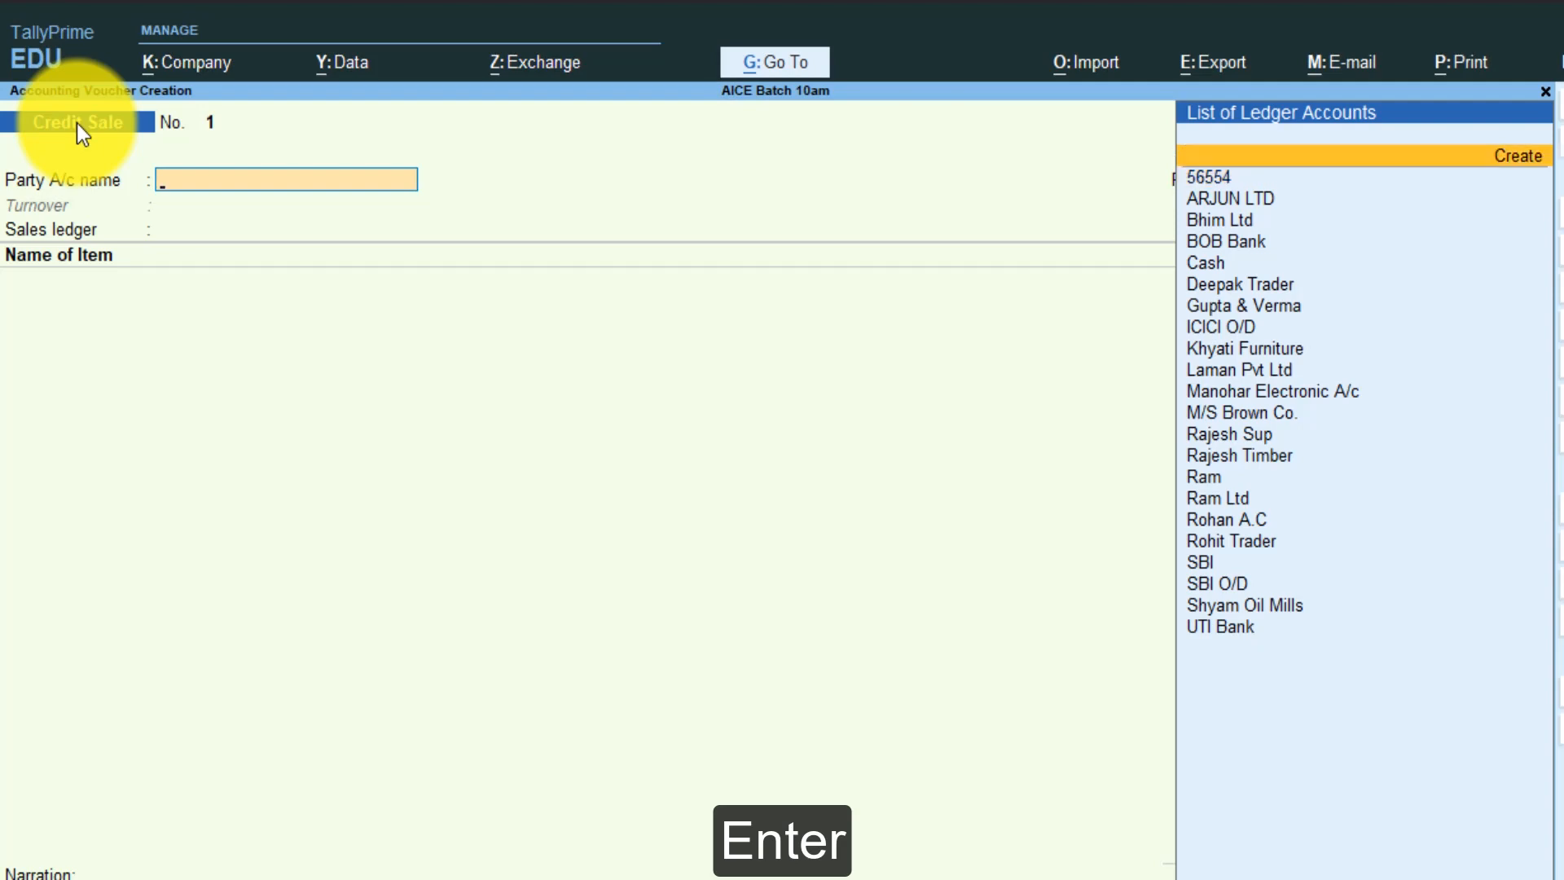
pyautogui.press('Return')
pyautogui.write('Suman Trader')
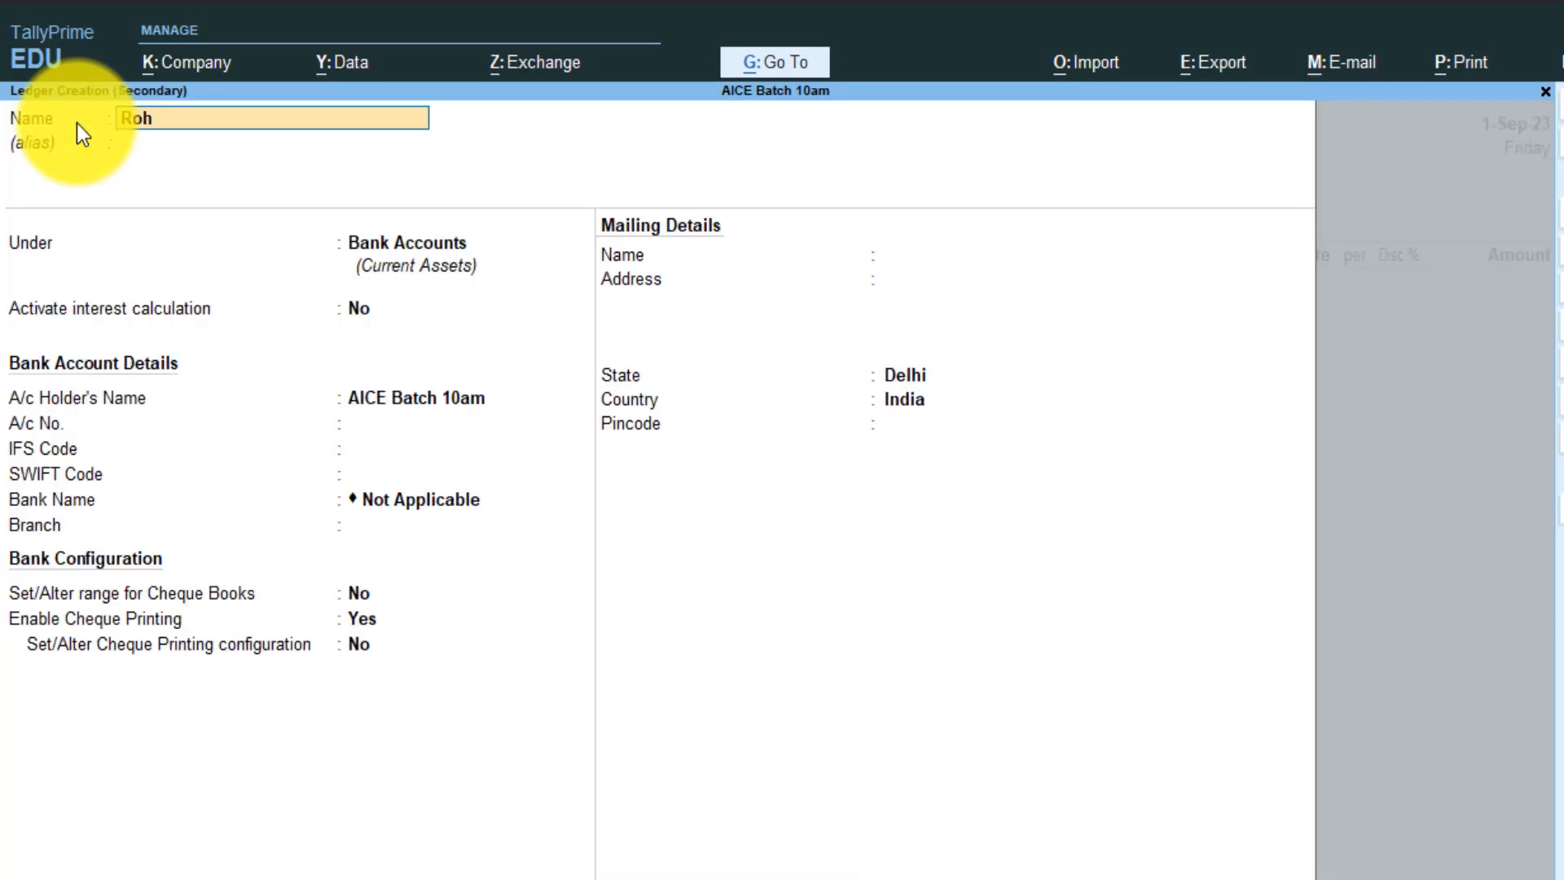
pyautogui.press('Return')
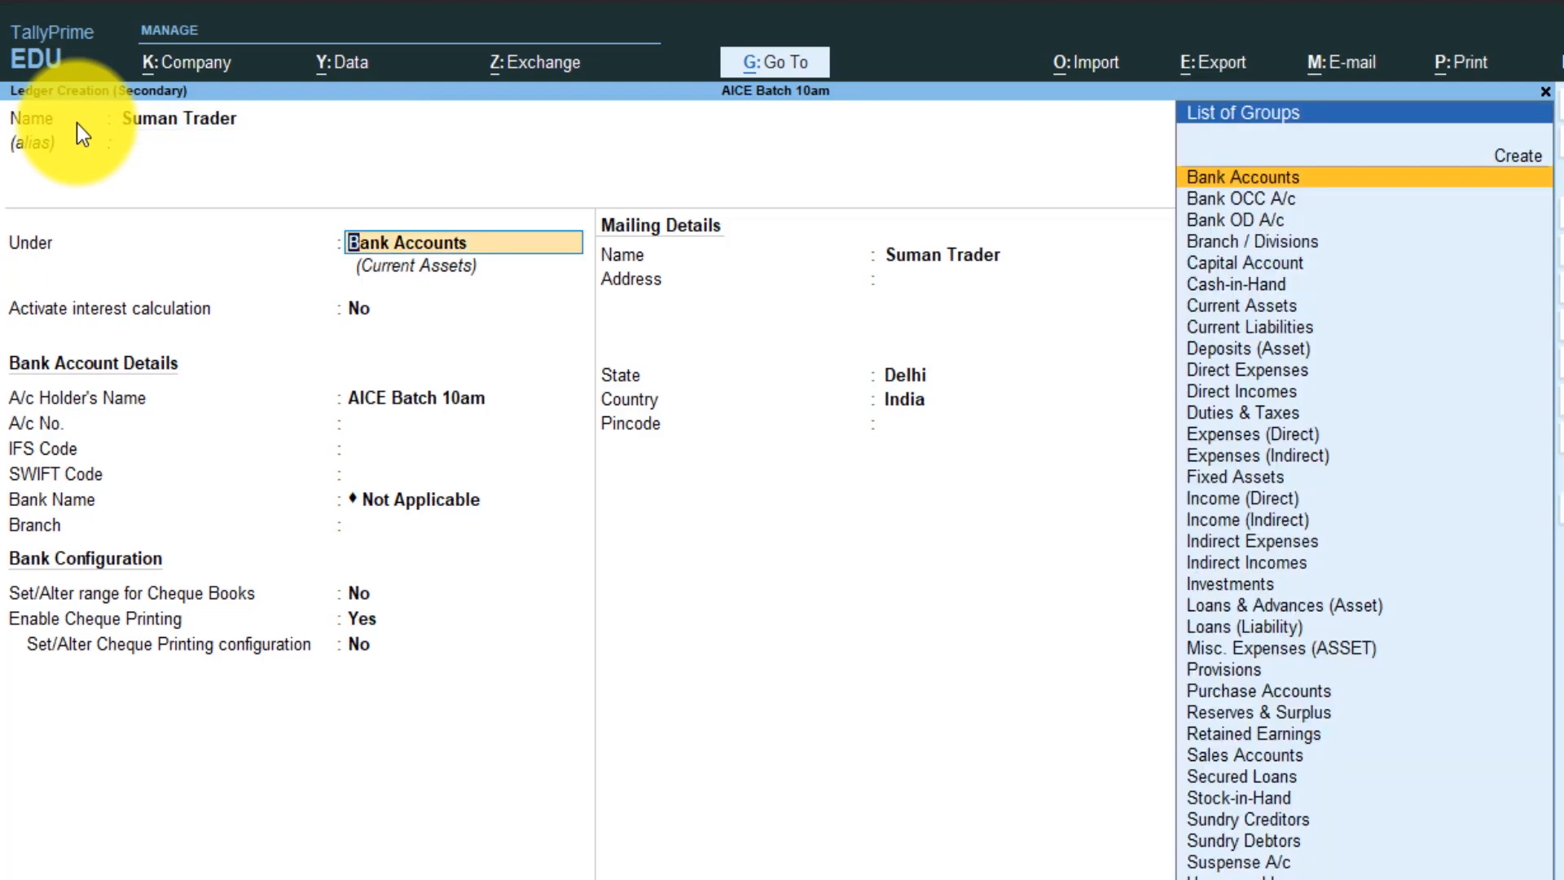
pyautogui.write('Su')
pyautogui.press('Down')
pyautogui.press('Down')
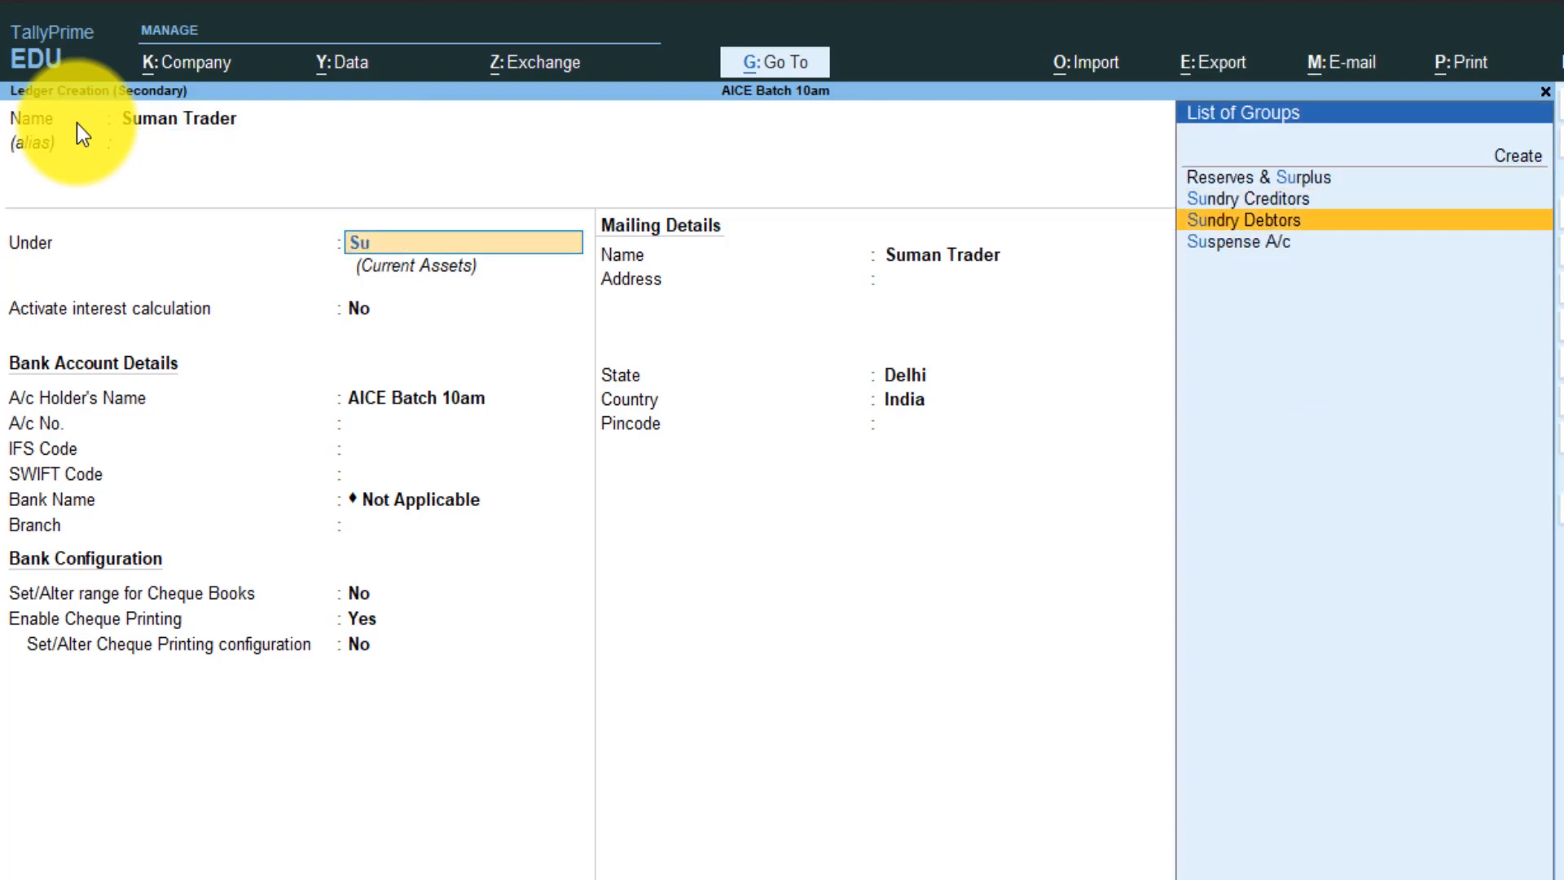
pyautogui.press('Return')
pyautogui.hotkey('ctrl', 'a')
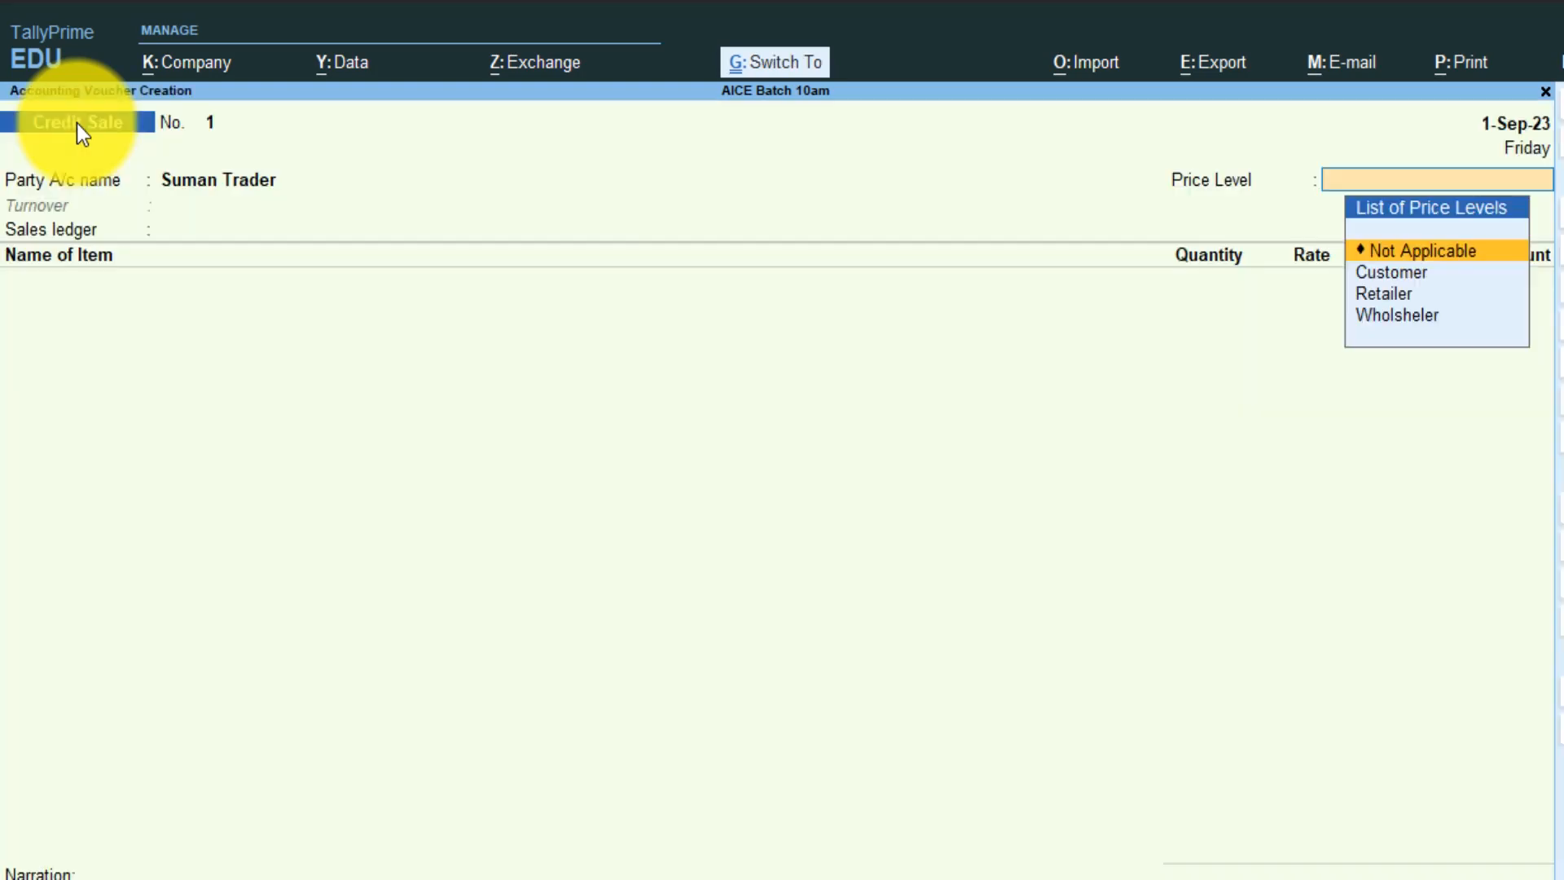
# Choose price level Not Applicable and Sale A/C as the sales ledger, and add Samsung S41 as the item
pyautogui.press('Return')
pyautogui.press('Return')
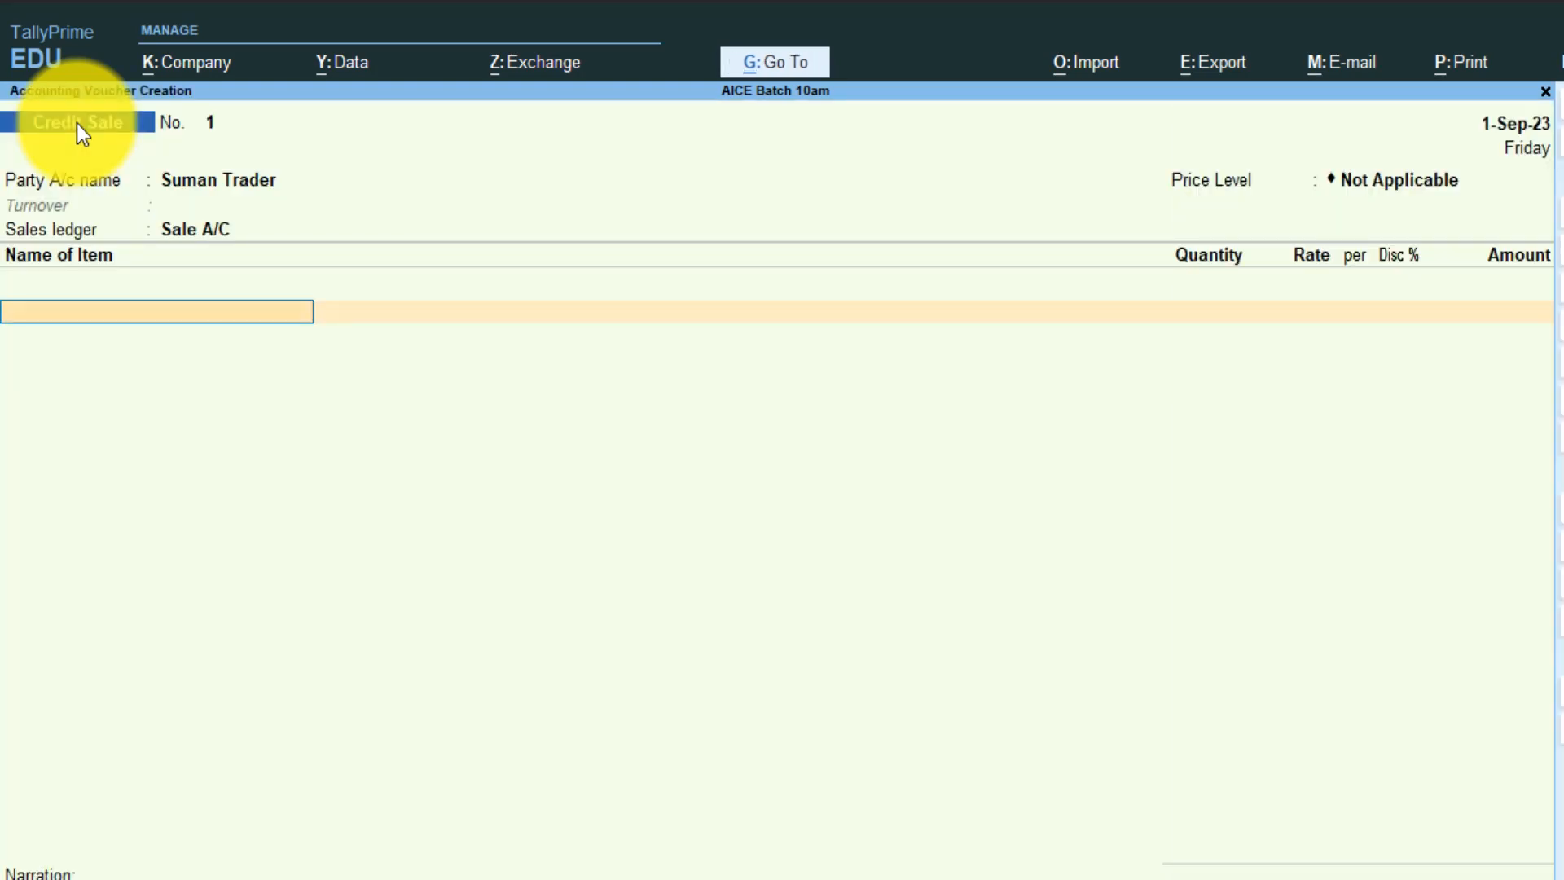
pyautogui.press('Down')
pyautogui.press('Down')
pyautogui.press('Down')
pyautogui.press('Down')
pyautogui.press('Down')
pyautogui.press('Down')
pyautogui.press('Down')
pyautogui.press('Down')
pyautogui.press('Return')
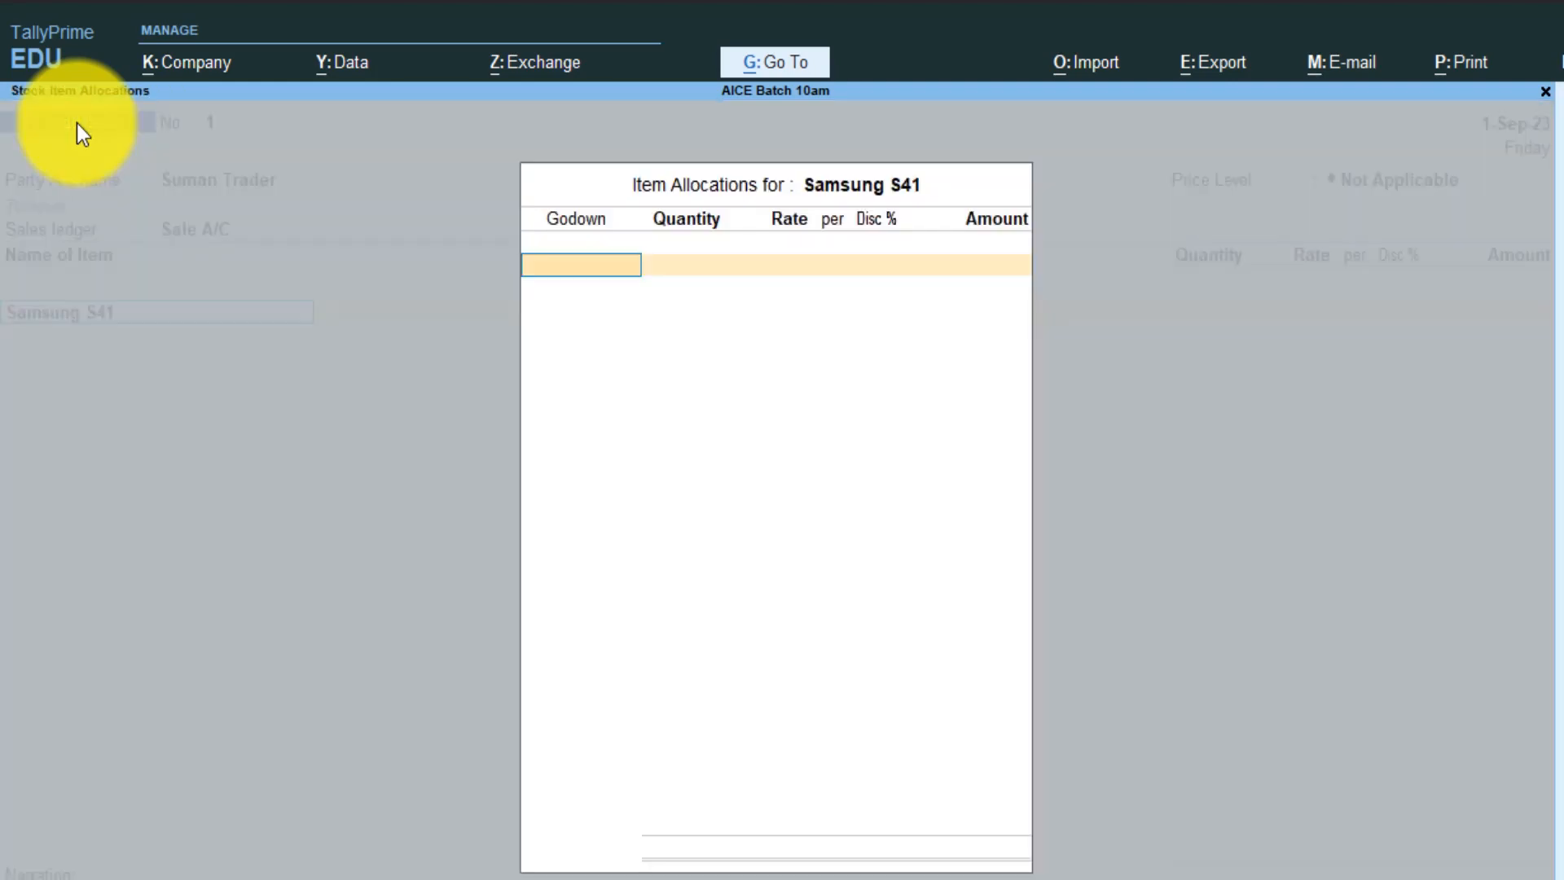
# Allocate 1 pcs of Samsung S41 from Main Location at a rate of 20,000 and accept its amount
pyautogui.press('Down')
pyautogui.press('Down')
pyautogui.press('Down')
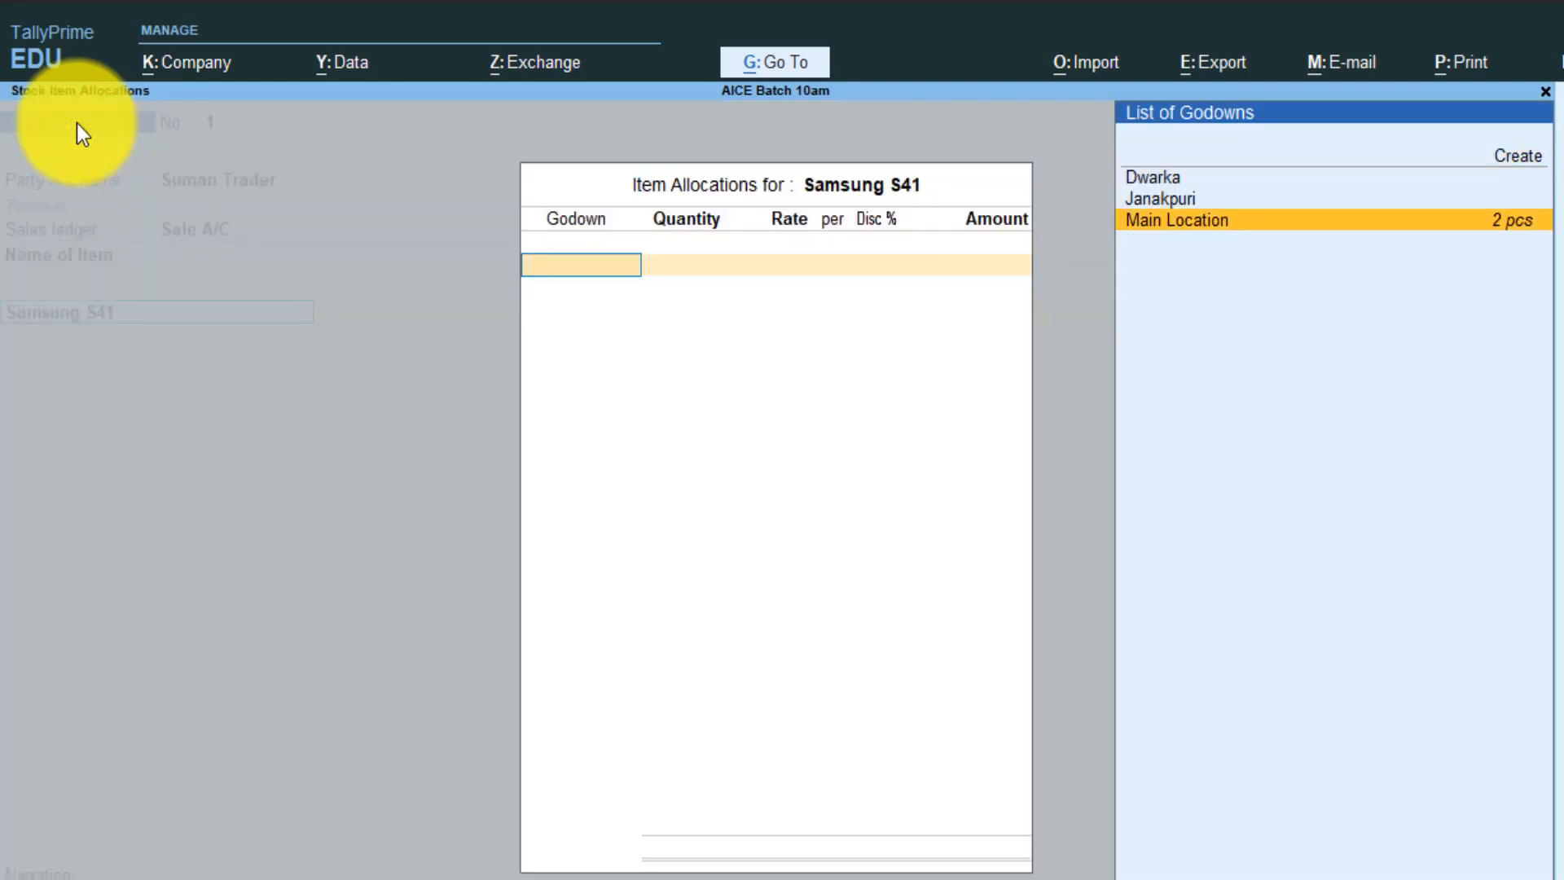
pyautogui.press('Return')
pyautogui.write('1')
pyautogui.press('Return')
pyautogui.press('Return')
pyautogui.press('Return')
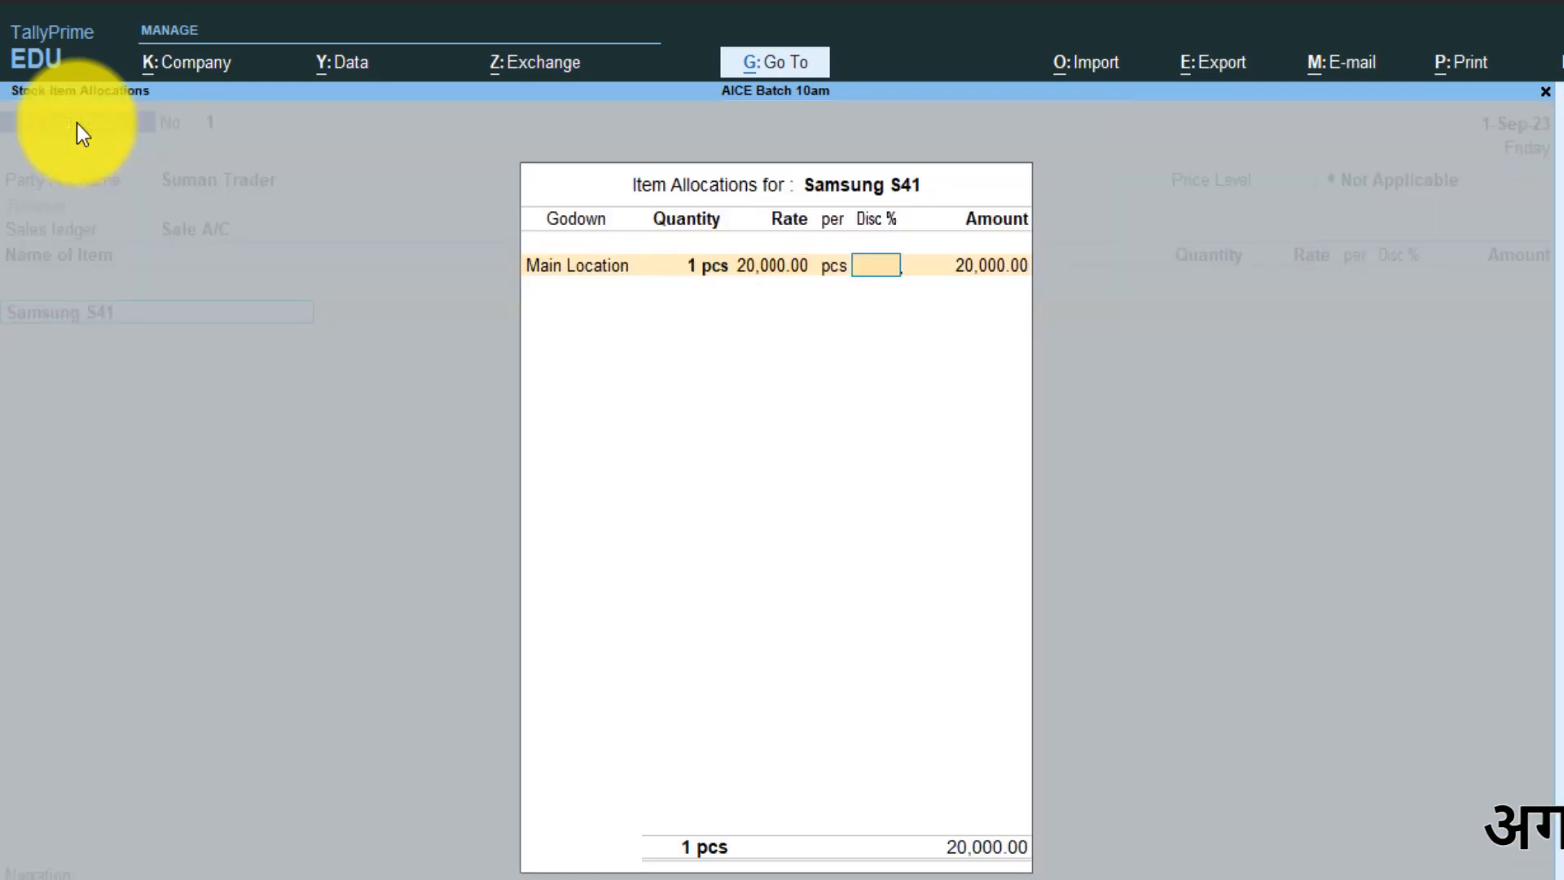
pyautogui.press('Return')
pyautogui.press('Return')
pyautogui.press('Return')
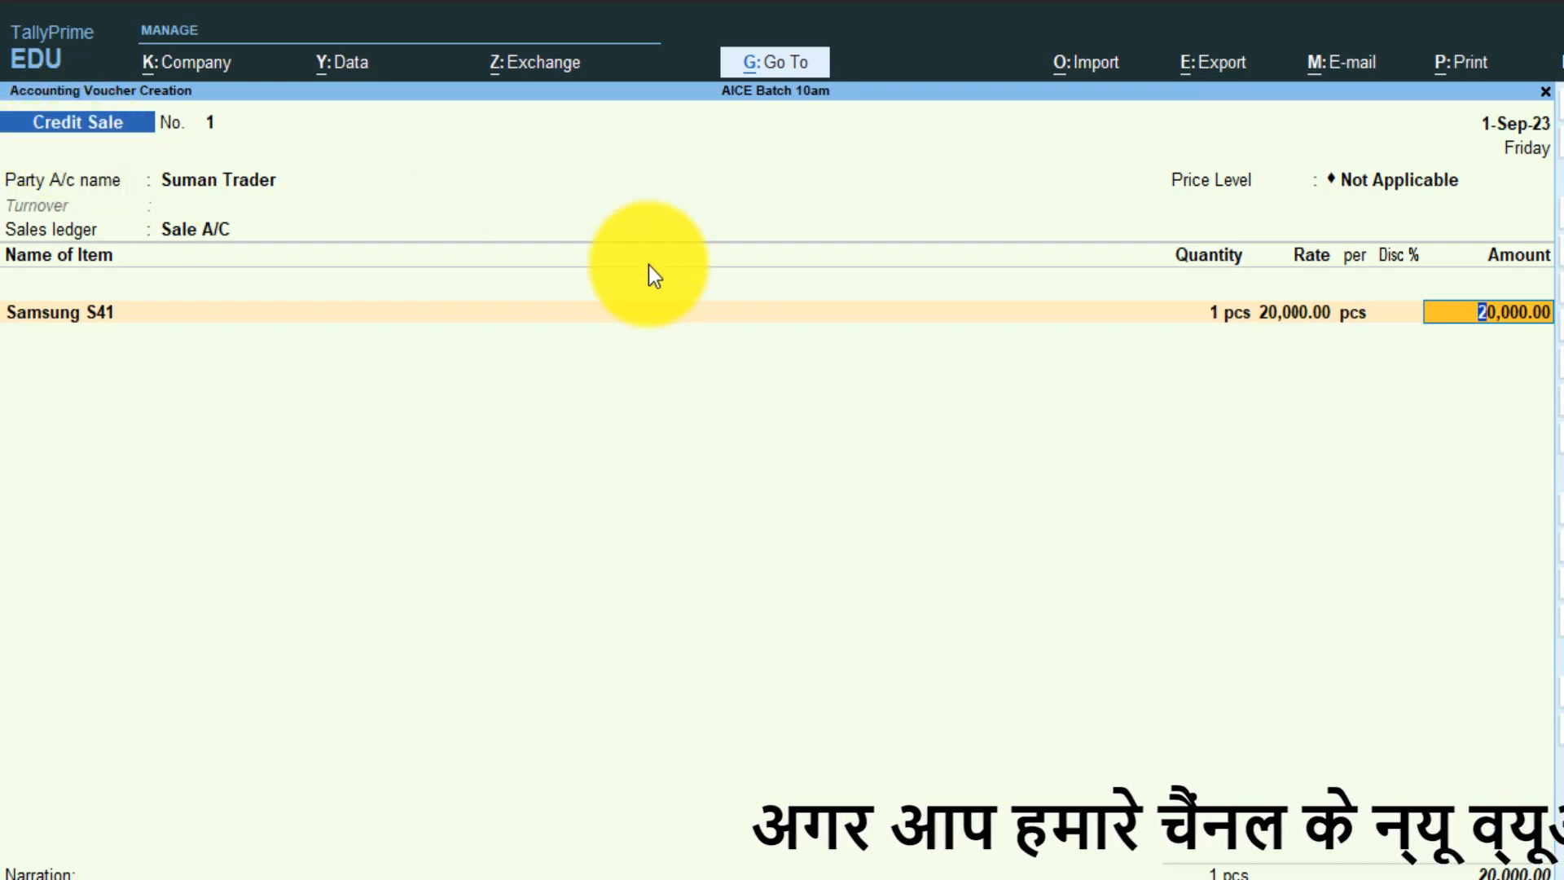
pyautogui.press('Return')
# Save the Credit Sale voucher without a narration and return to the Gateway of Tally
pyautogui.press('Return')
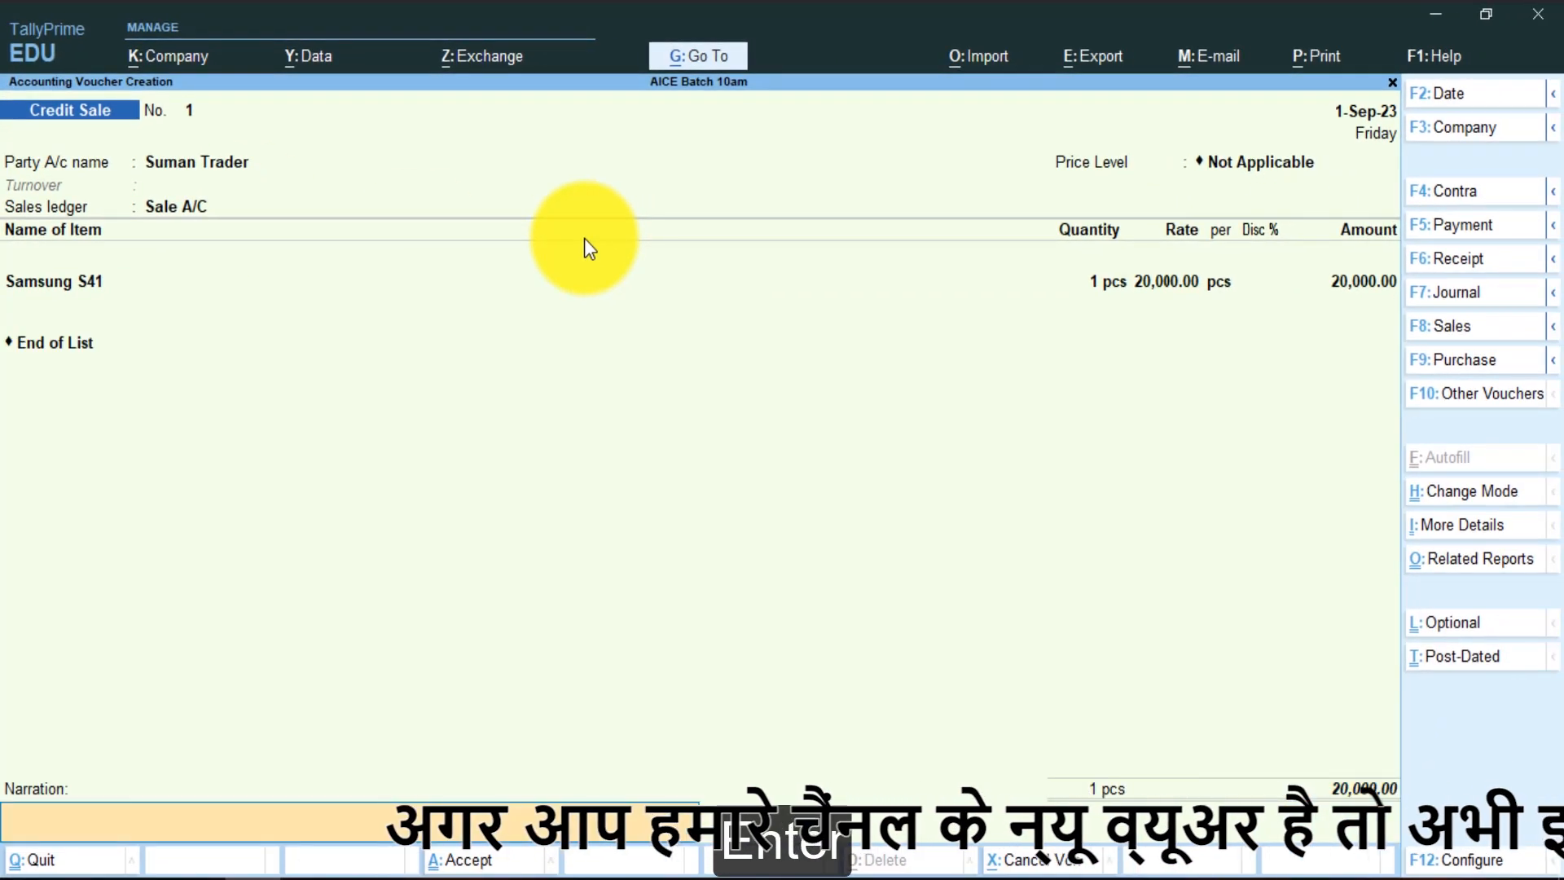
pyautogui.press('Return')
pyautogui.press('Return')
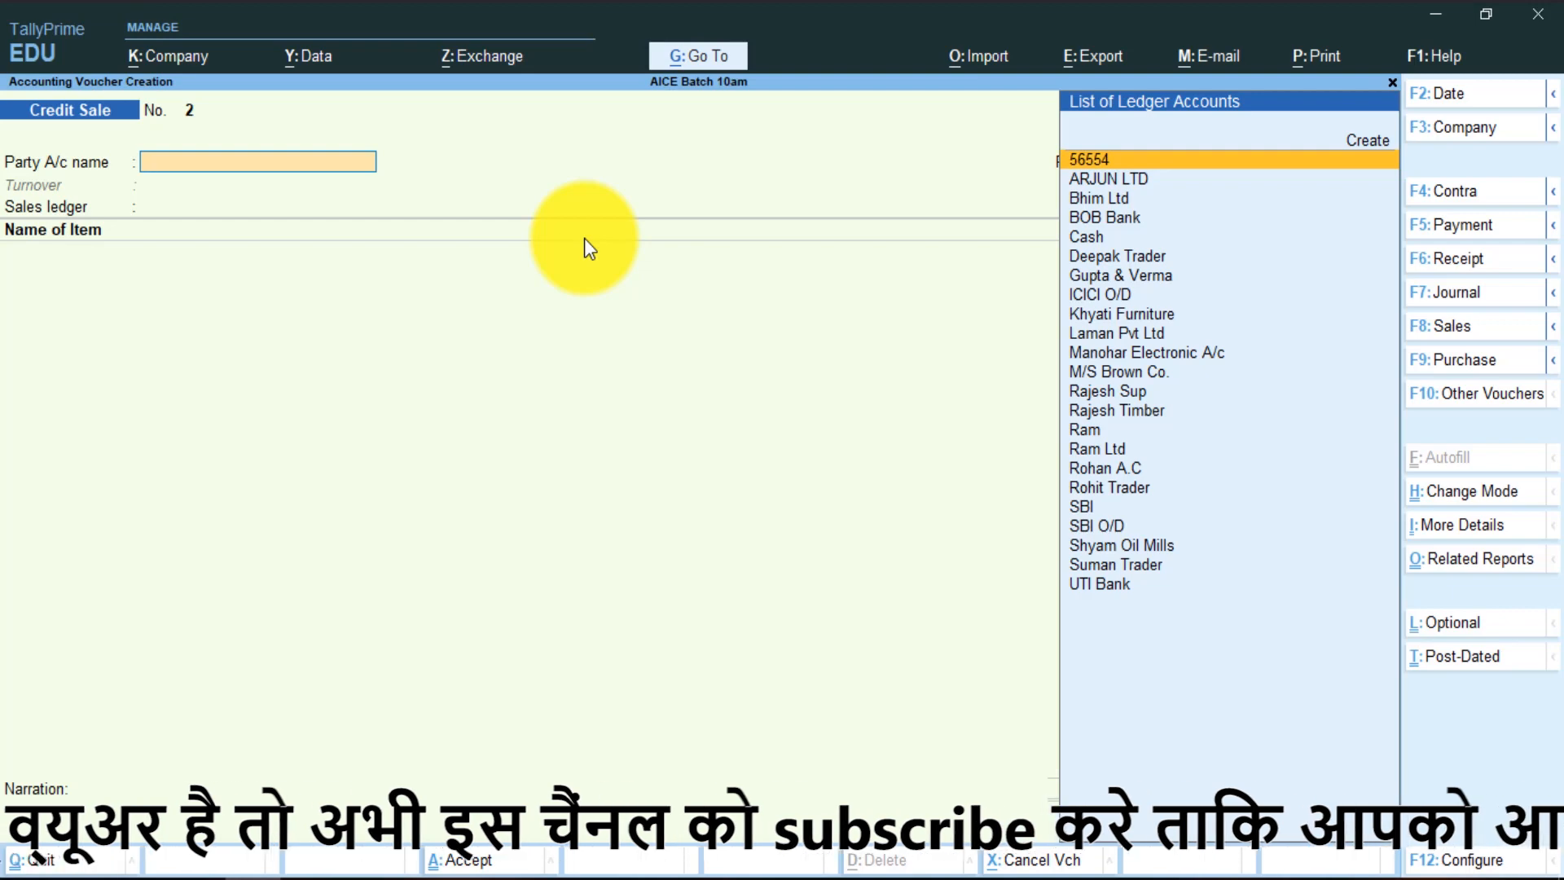
pyautogui.press('Escape')
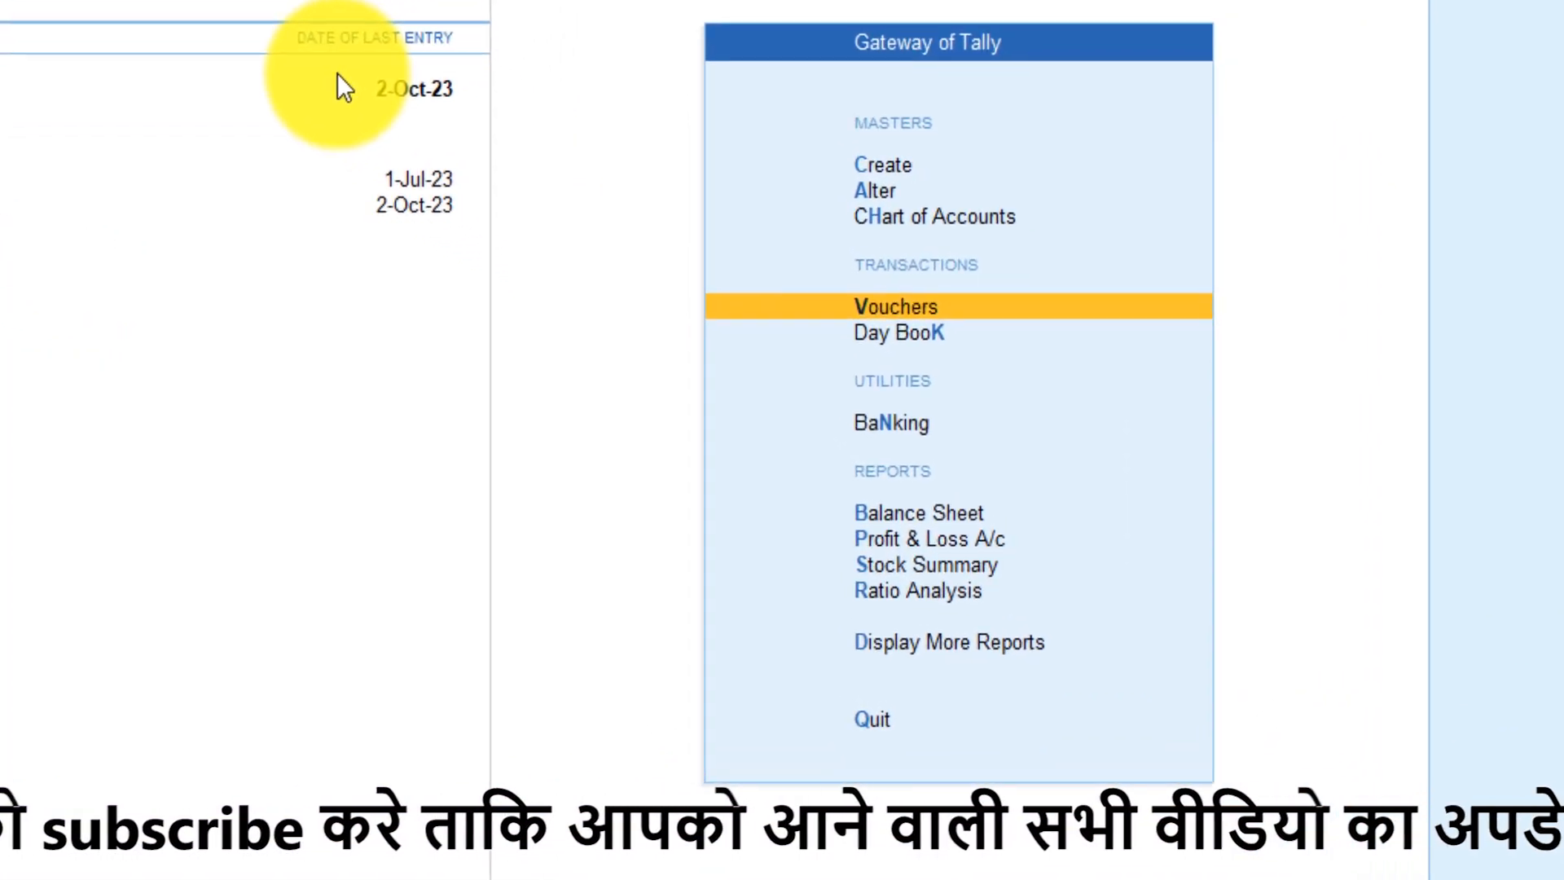
# Open the Day Book and filter it to show only Cash Sale vouchers
pyautogui.press('d')
pyautogui.press('d')
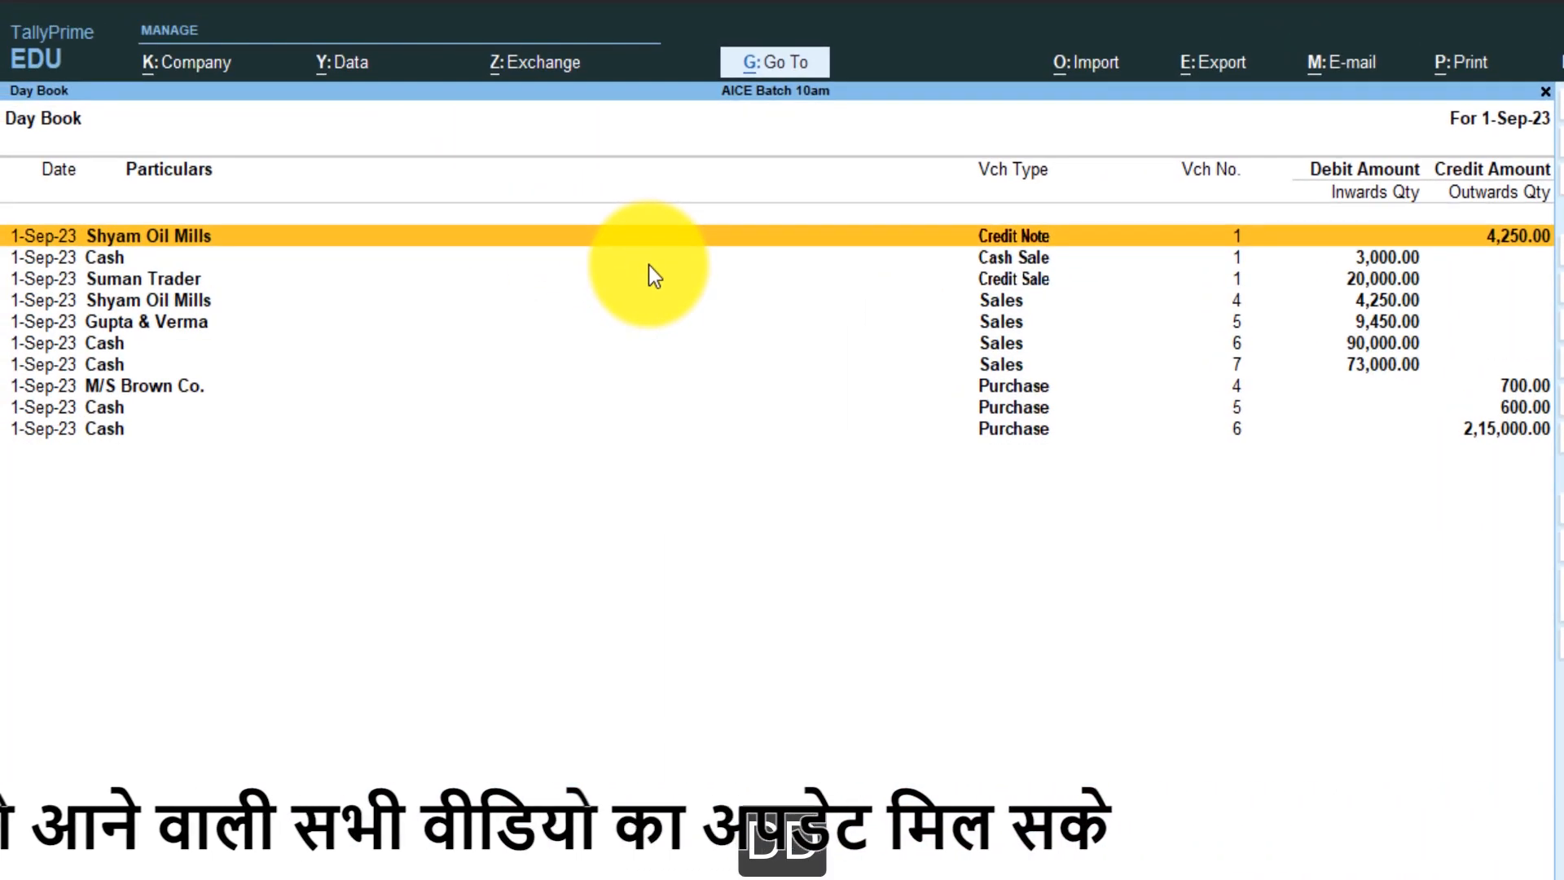
pyautogui.click(1017, 281)
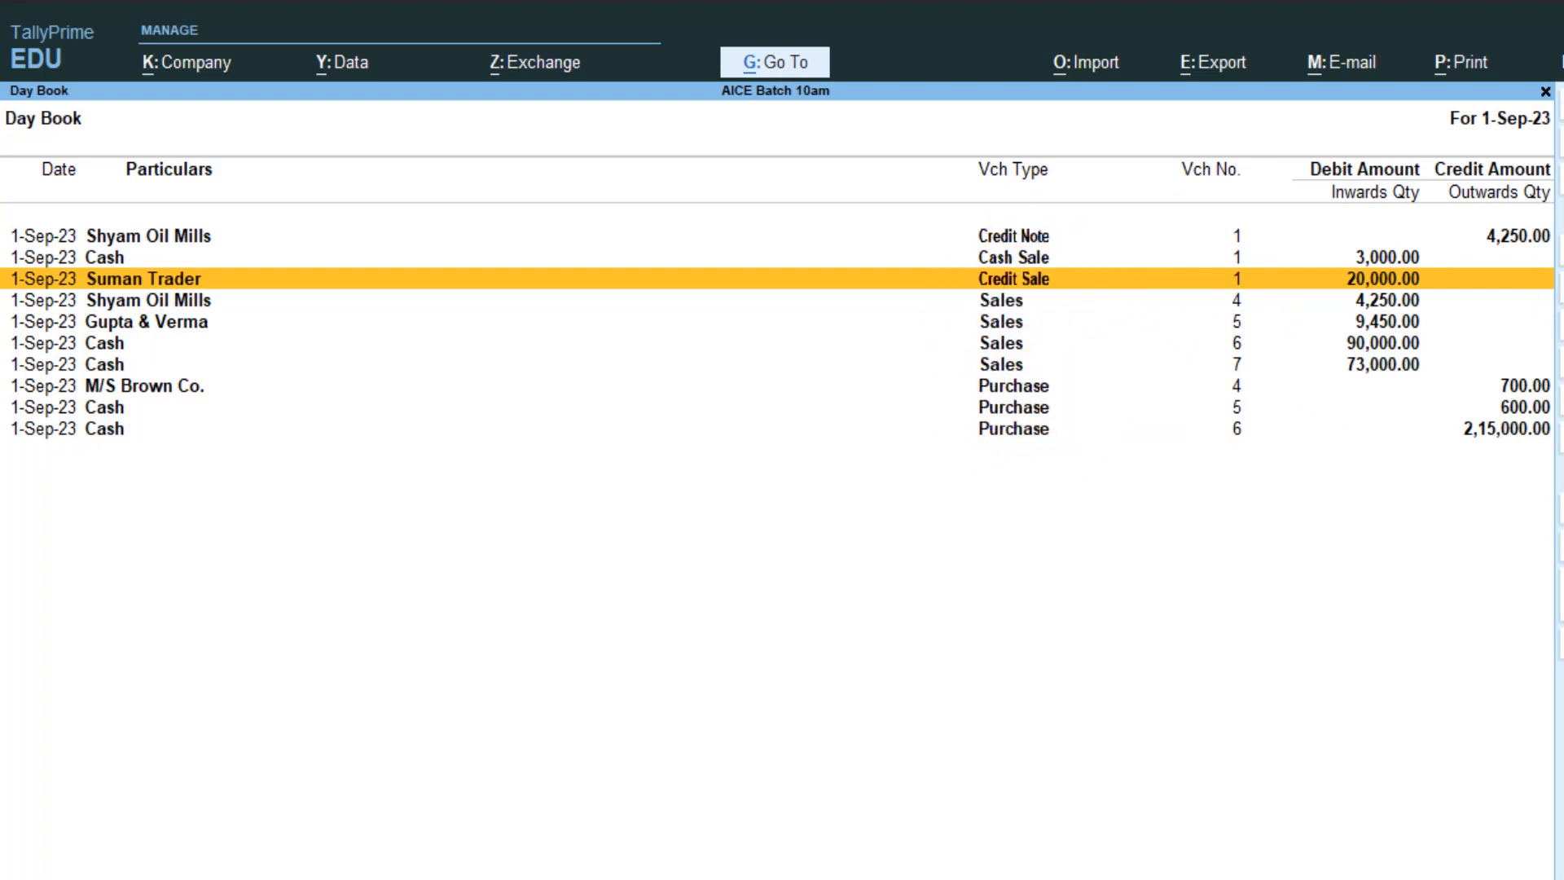
pyautogui.press('F4')
pyautogui.press('Down')
pyautogui.press('Down')
pyautogui.press('Down')
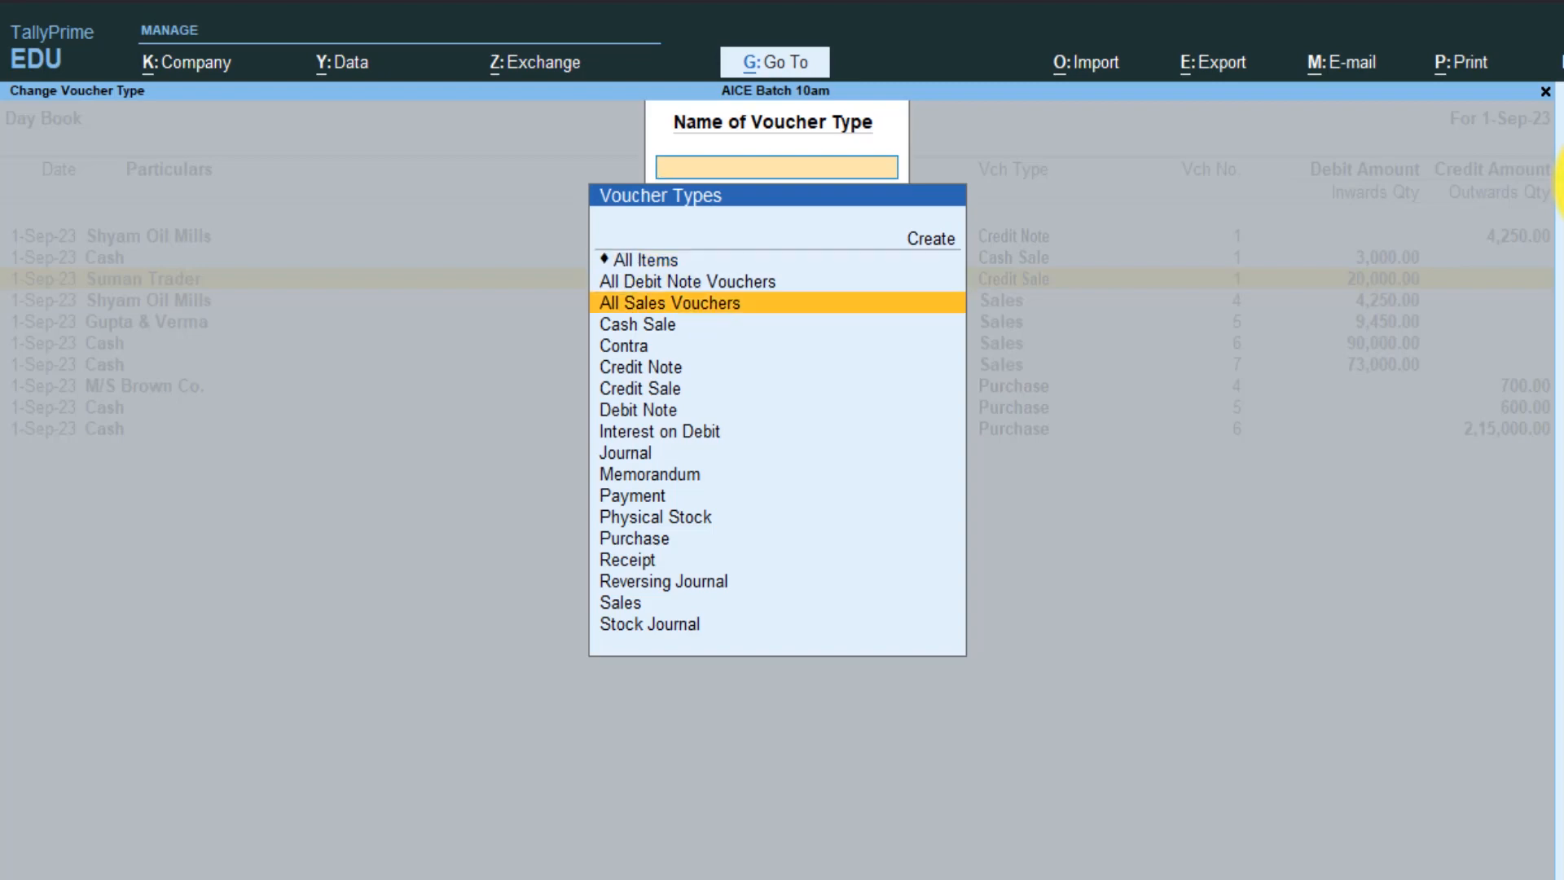
pyautogui.press('Return')
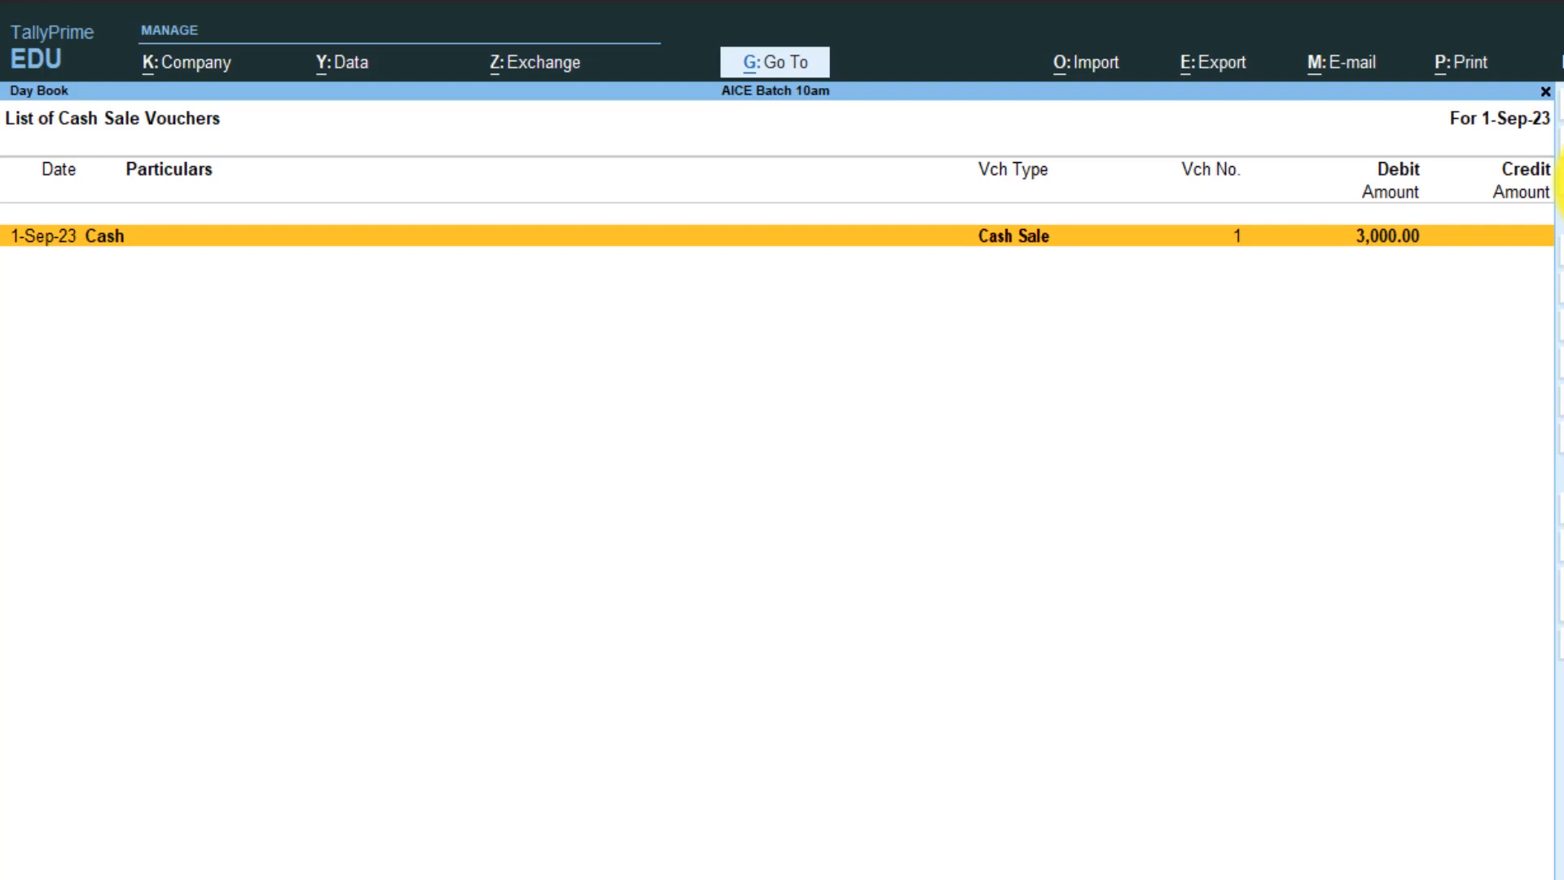
# Change the Day Book's voucher type filter to Credit Sale
pyautogui.press('F4')
pyautogui.press('Down')
pyautogui.press('Down')
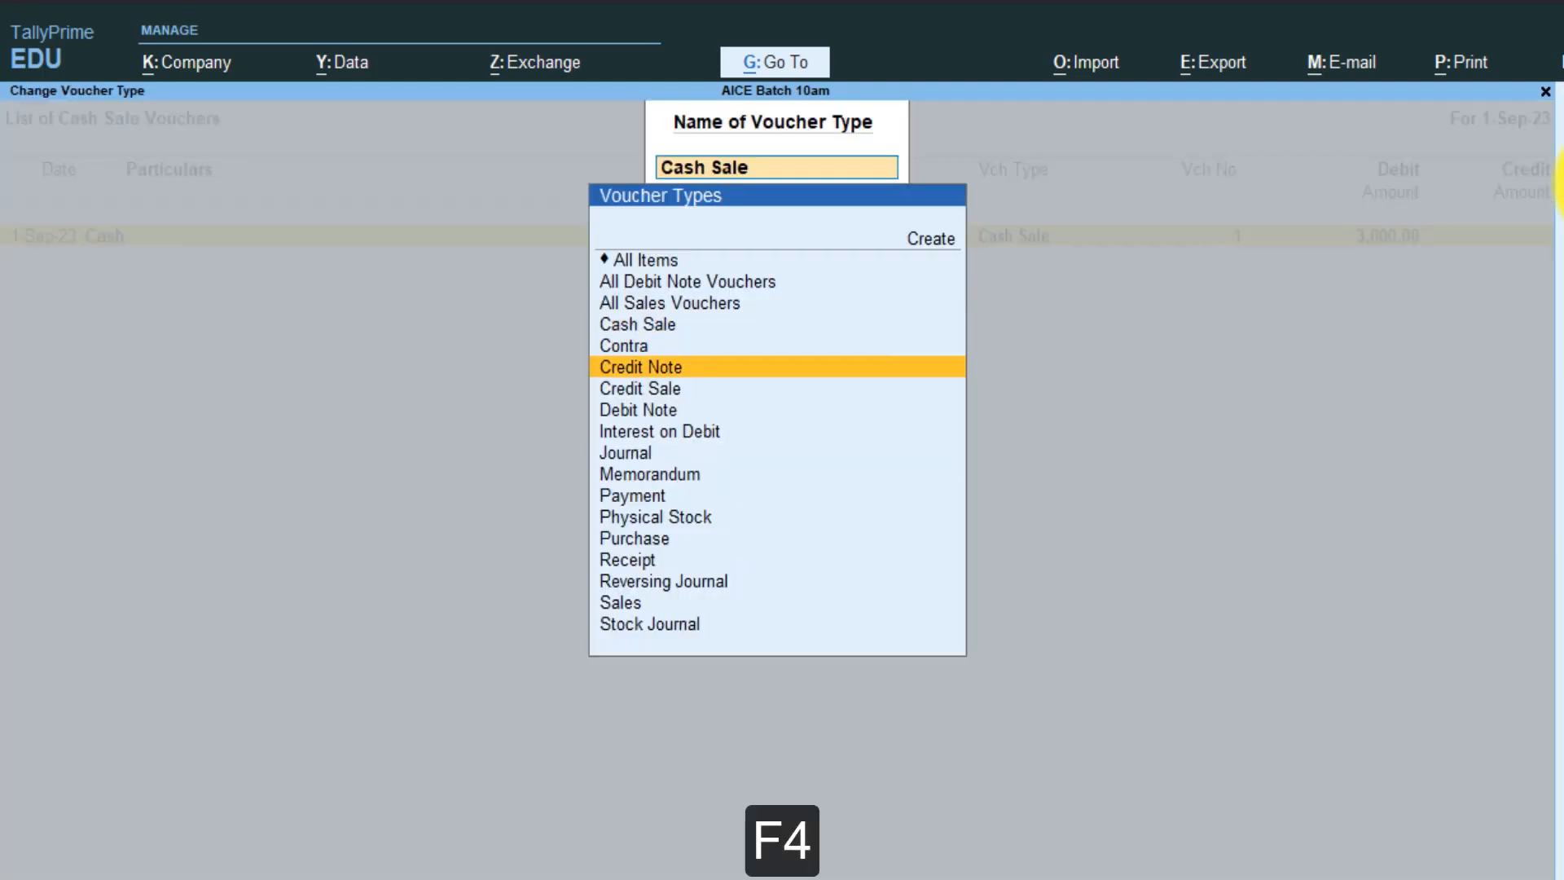
pyautogui.press('Down')
pyautogui.press('Return')
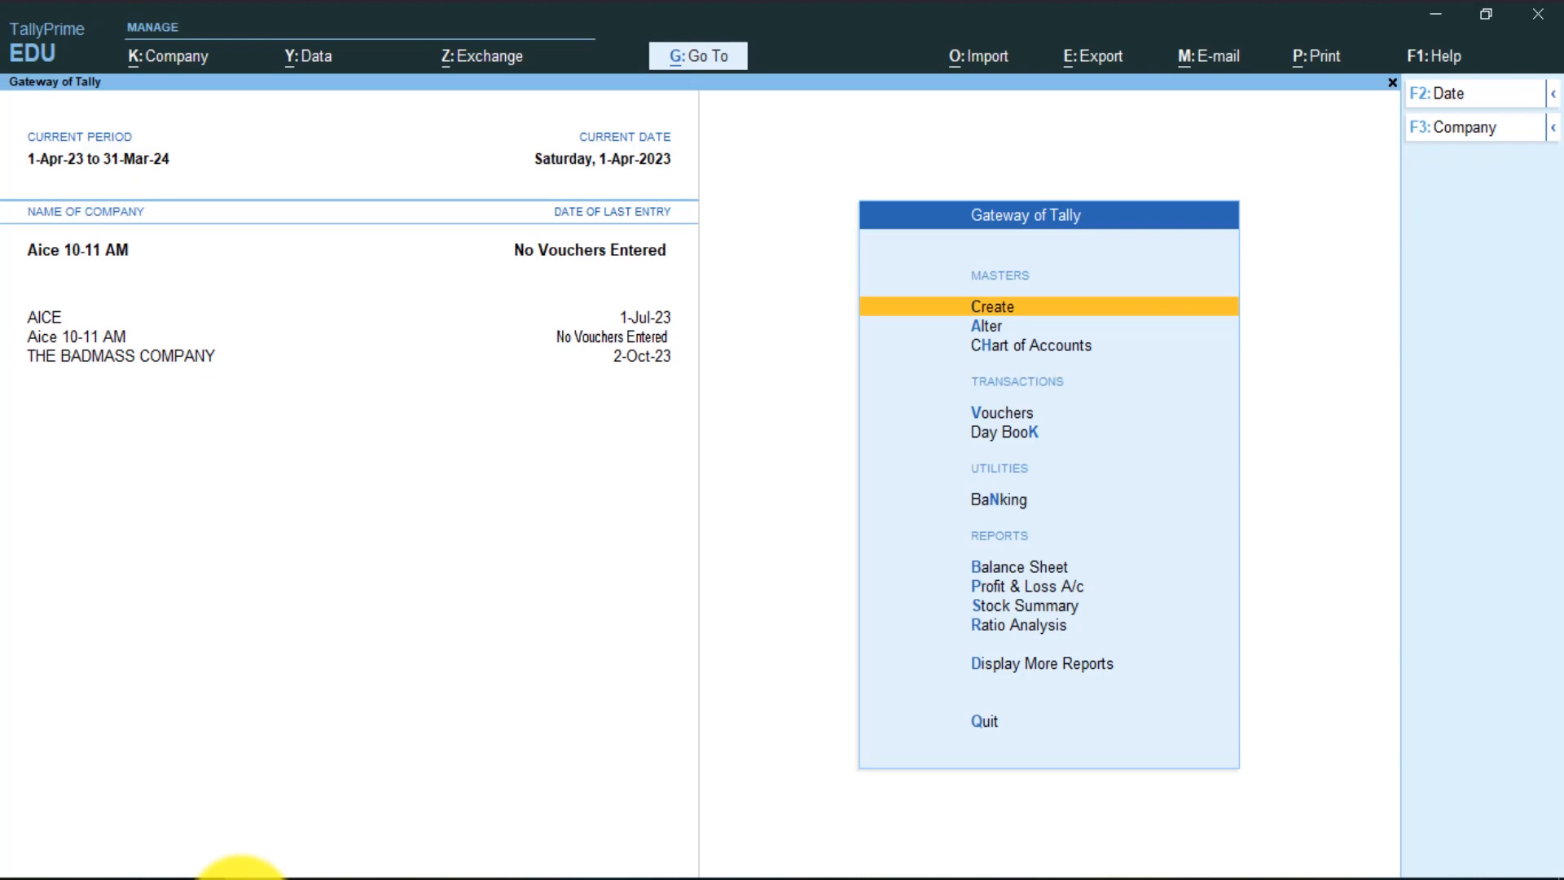
# Open a blank Sales voucher in Aice 10-11 AM, examine its voucher number, and return to the Gateway of Tally without saving
pyautogui.press('Down')
pyautogui.press('Down')
pyautogui.press('Down')
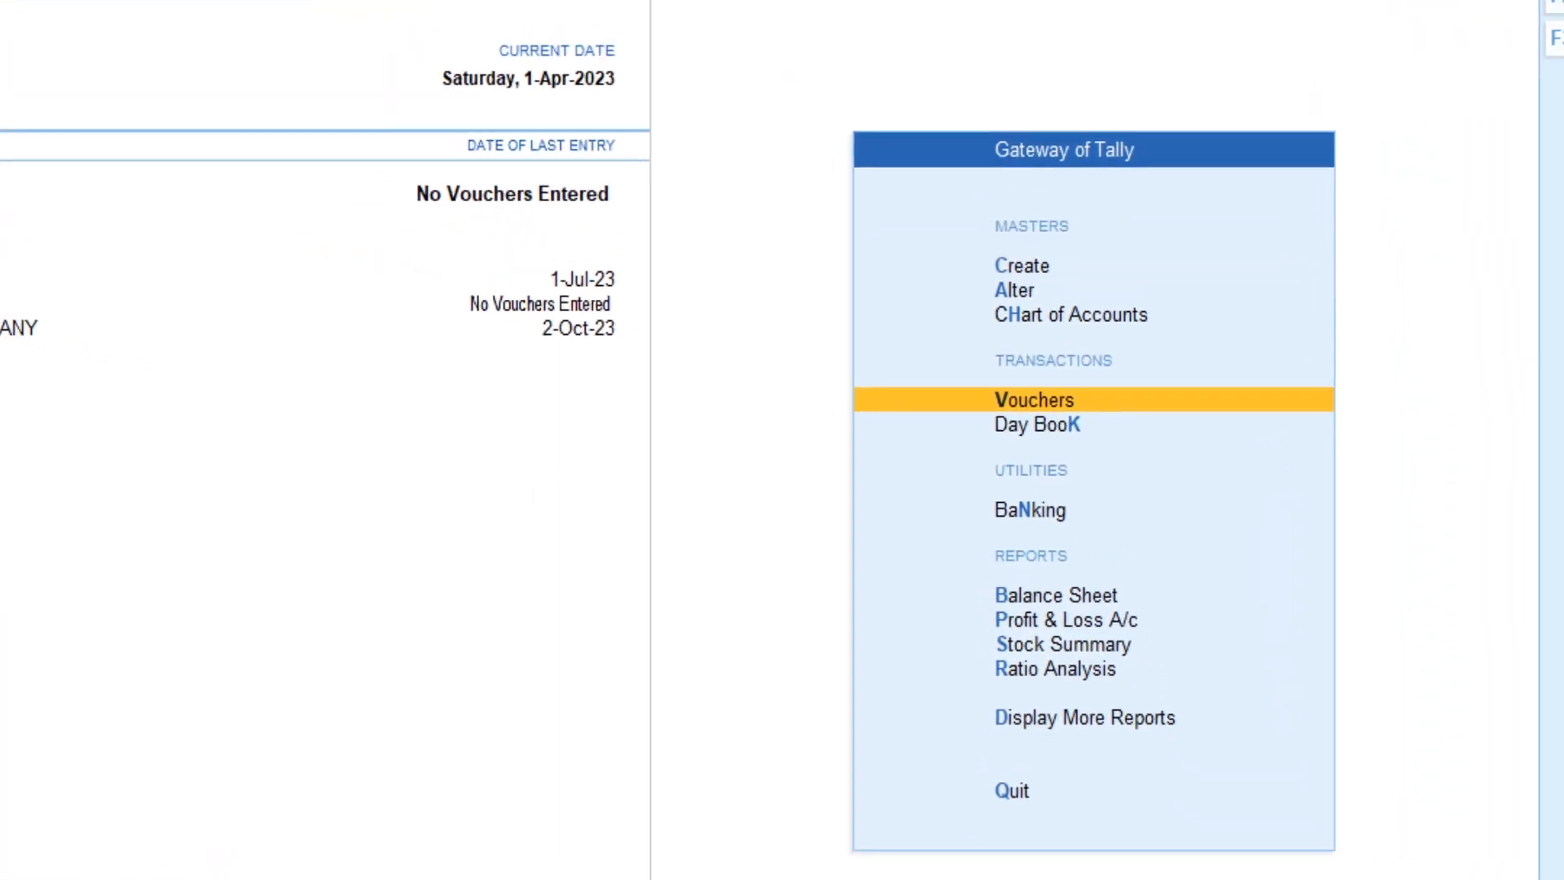
pyautogui.press('Return')
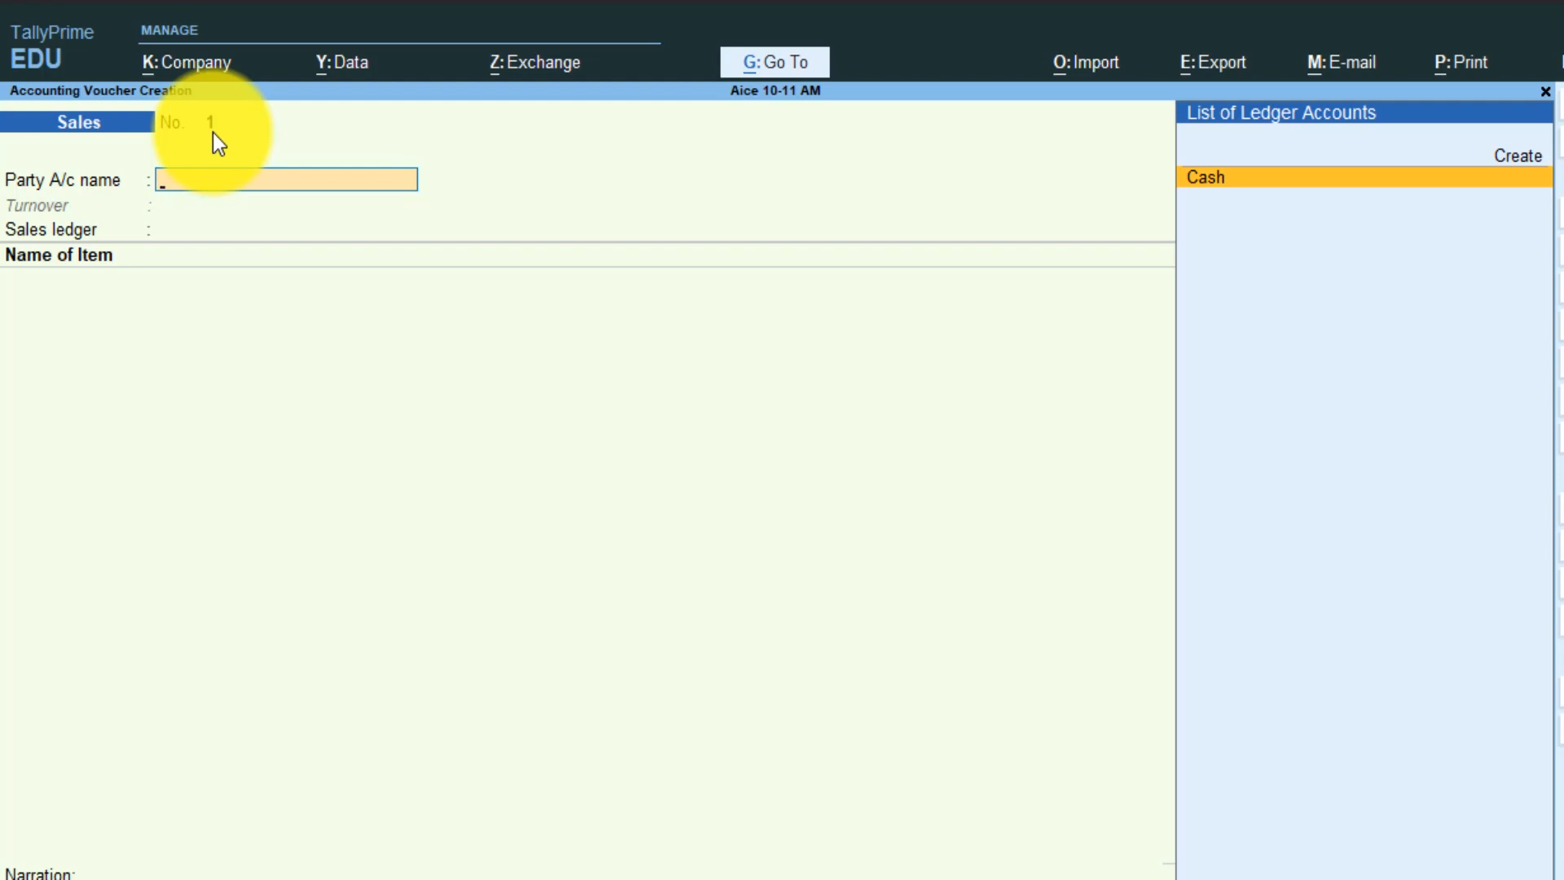
pyautogui.click(216, 129)
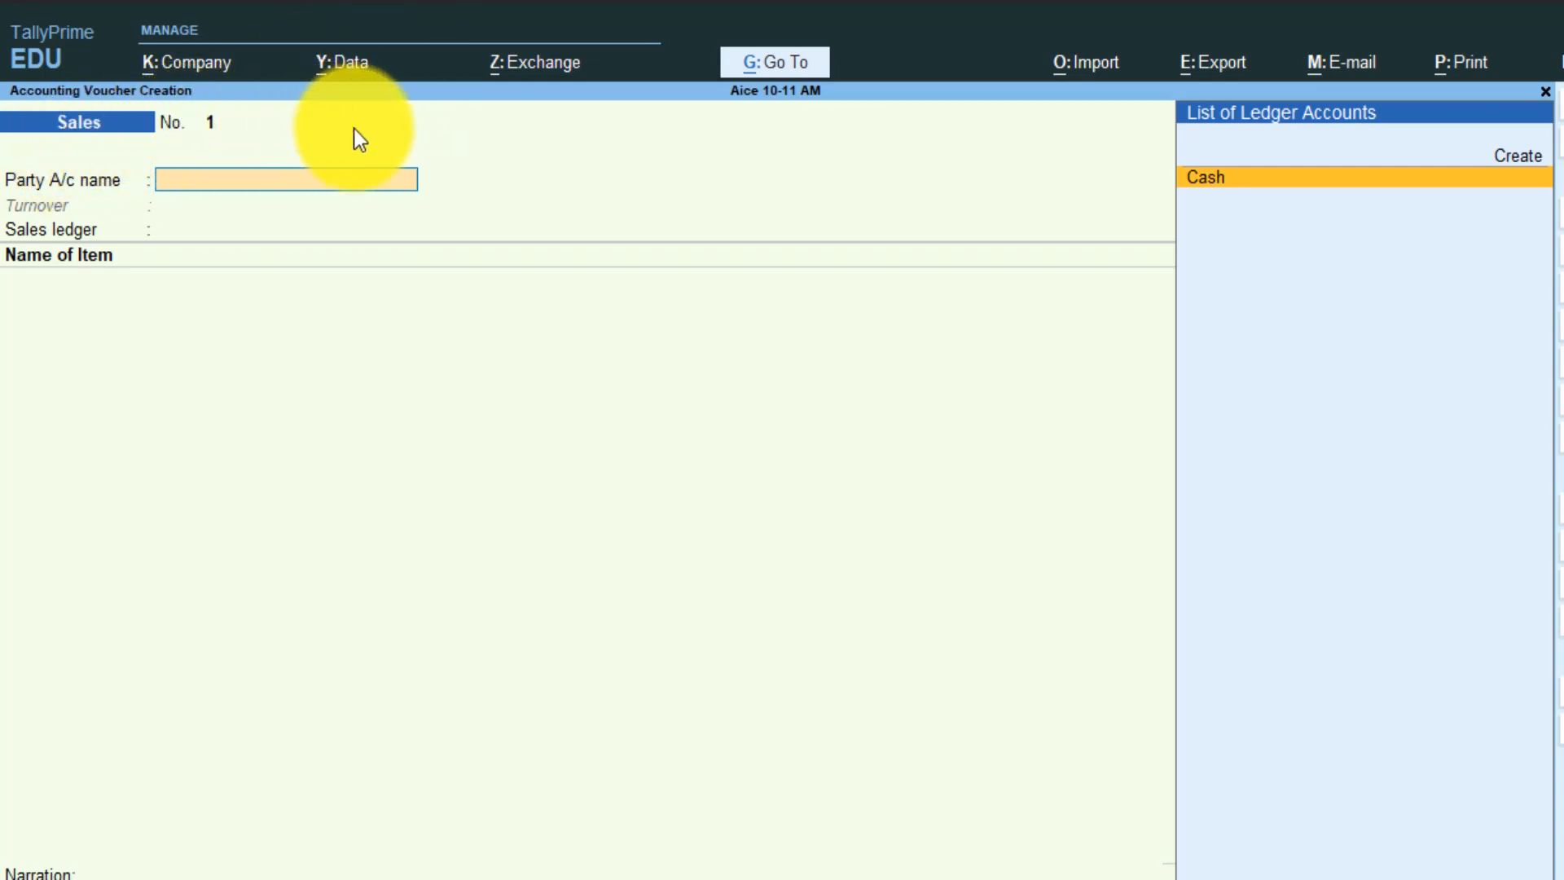
pyautogui.press('Escape')
pyautogui.press('Return')
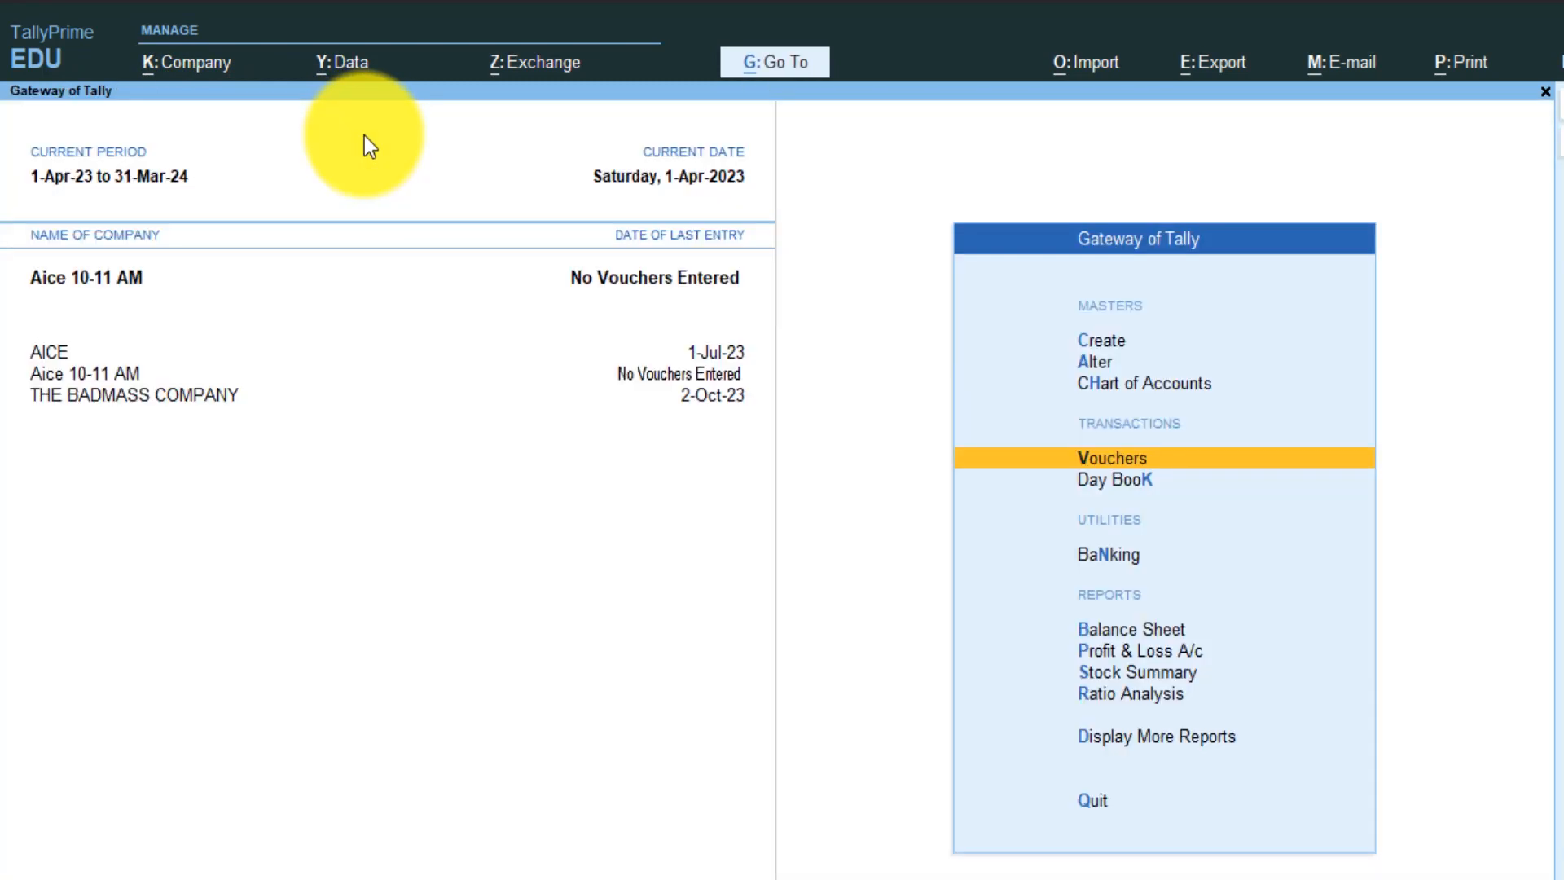
pyautogui.press('Escape')
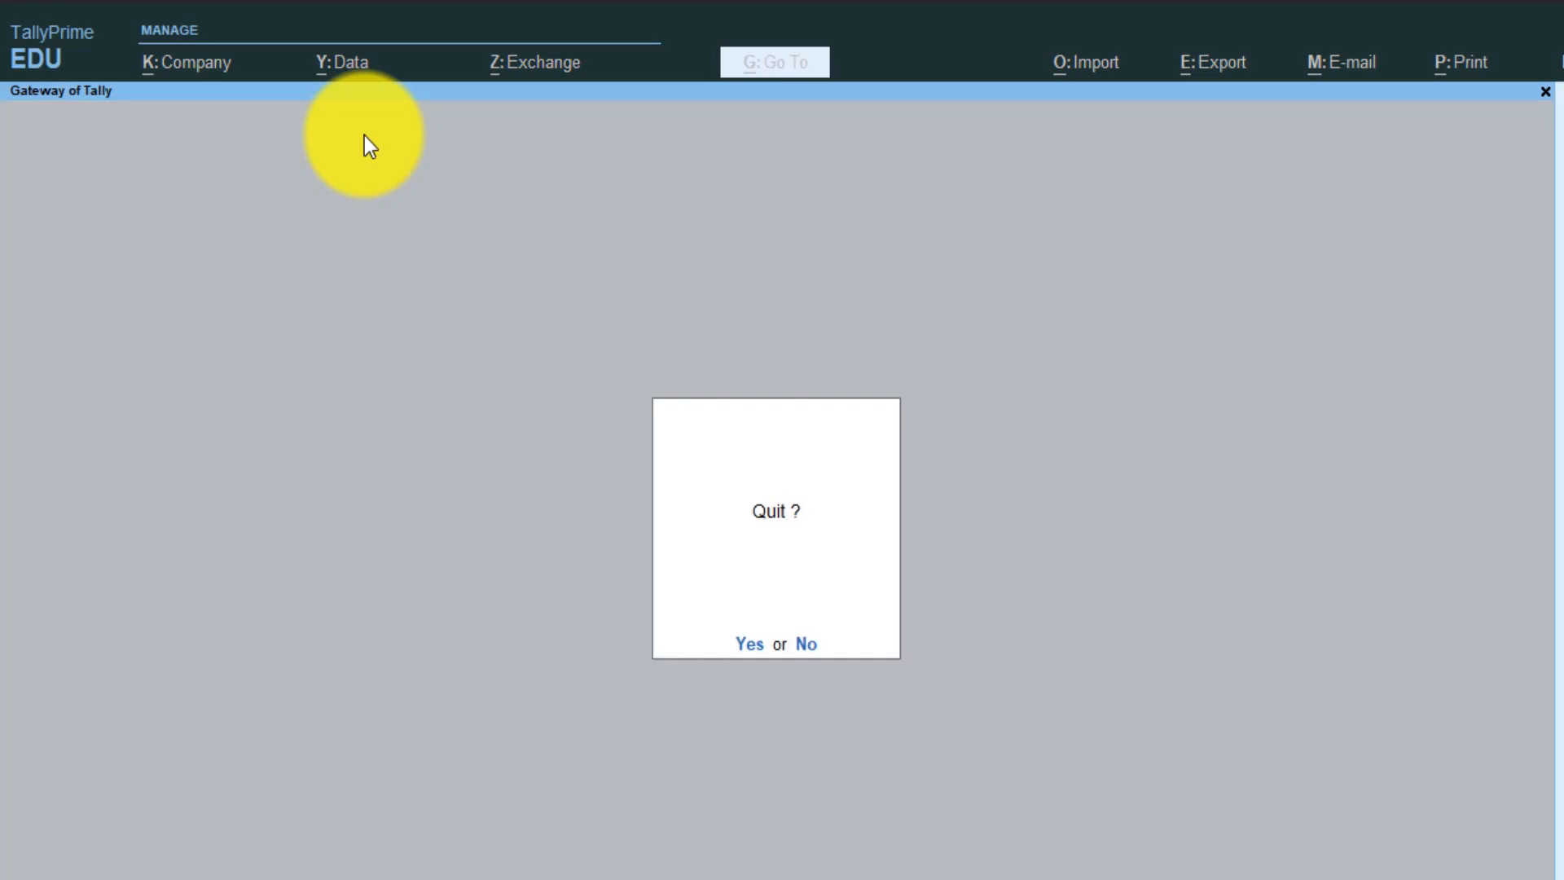
pyautogui.press('Escape')
# Open the Sales voucher type for alteration
pyautogui.press('Down')
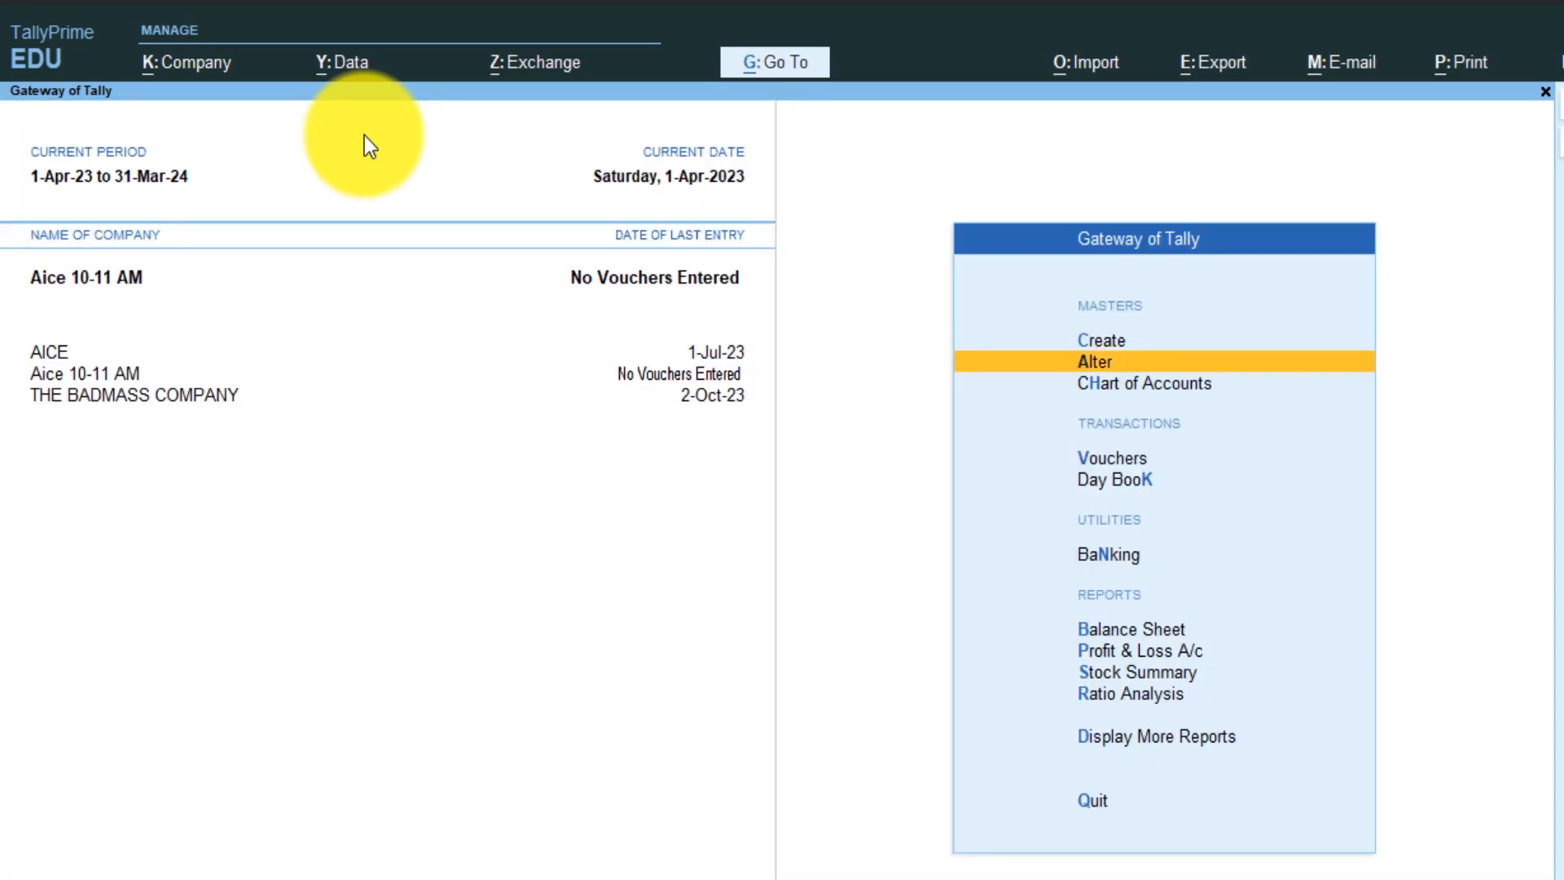
pyautogui.press('Return')
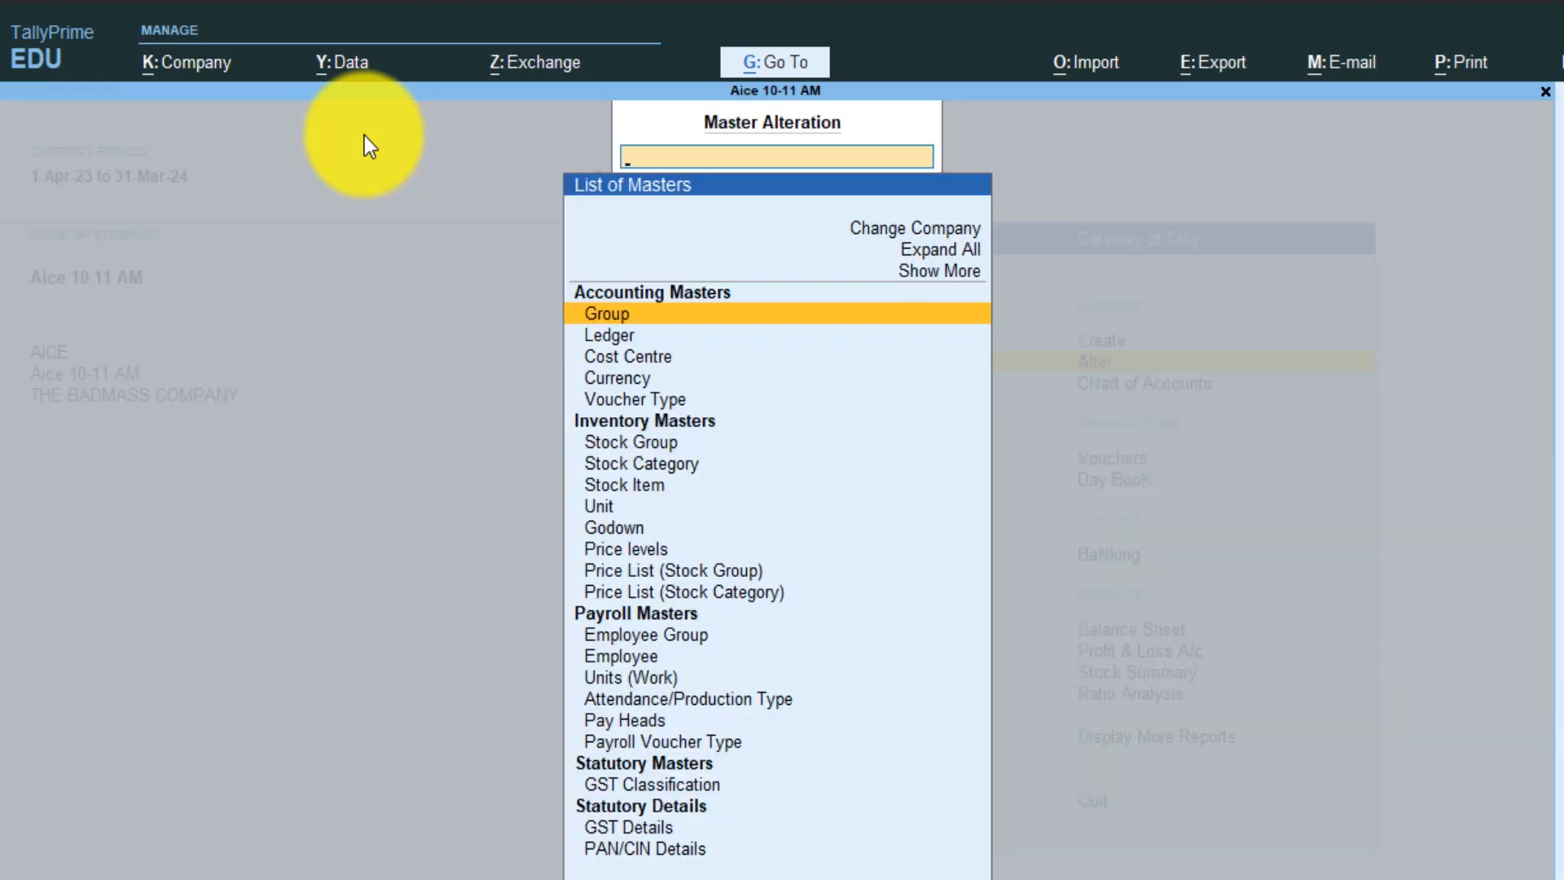
pyautogui.press('Down')
pyautogui.press('Down')
pyautogui.press('Down')
pyautogui.press('Down')
pyautogui.press('Return')
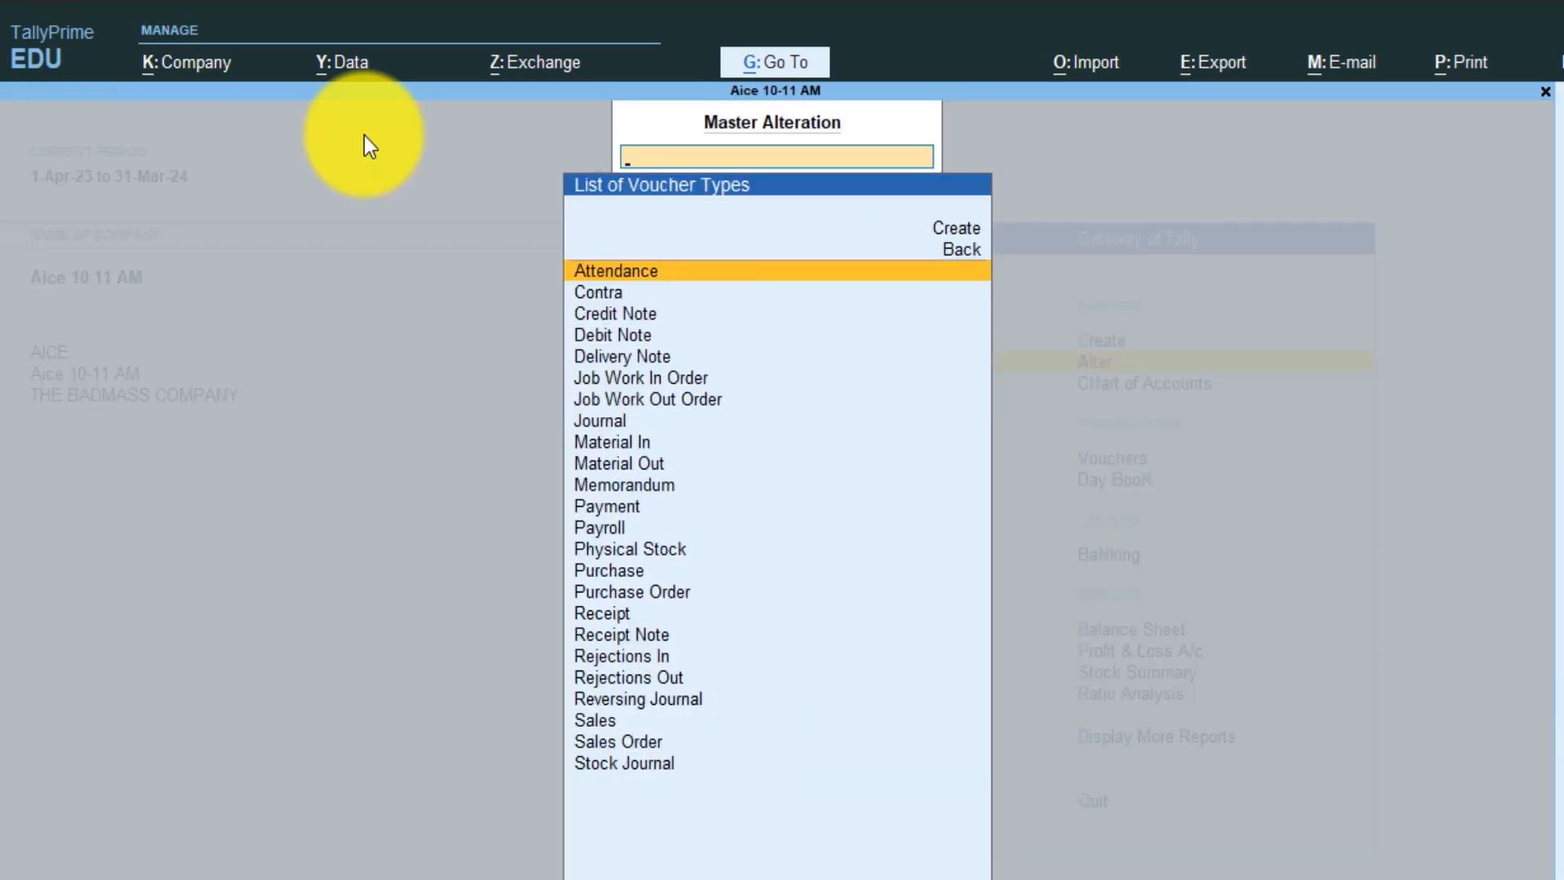
pyautogui.write('SALE')
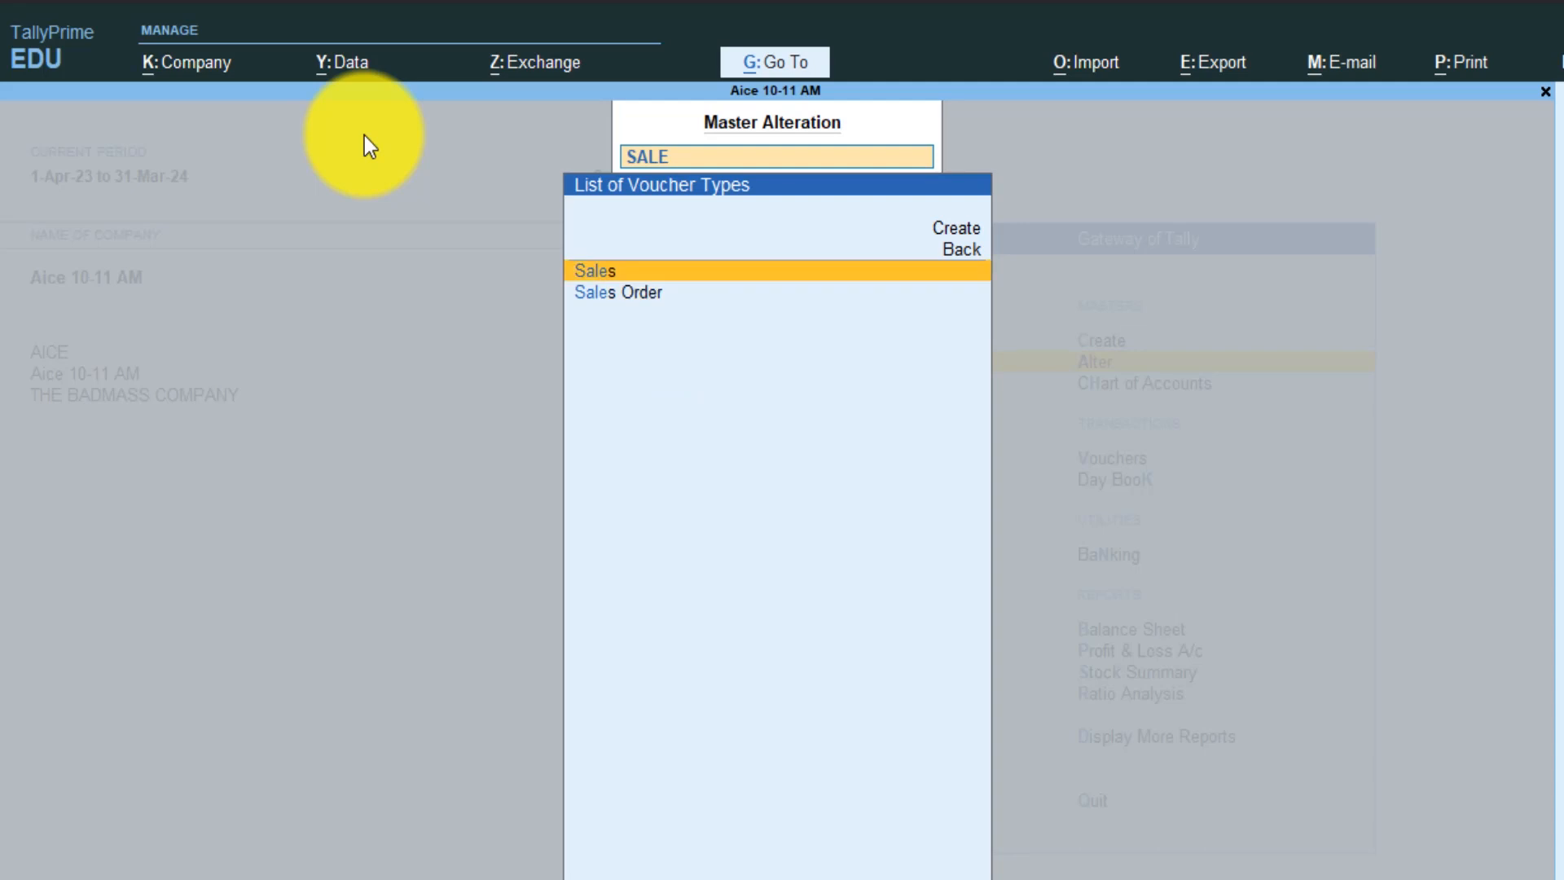
pyautogui.press('Return')
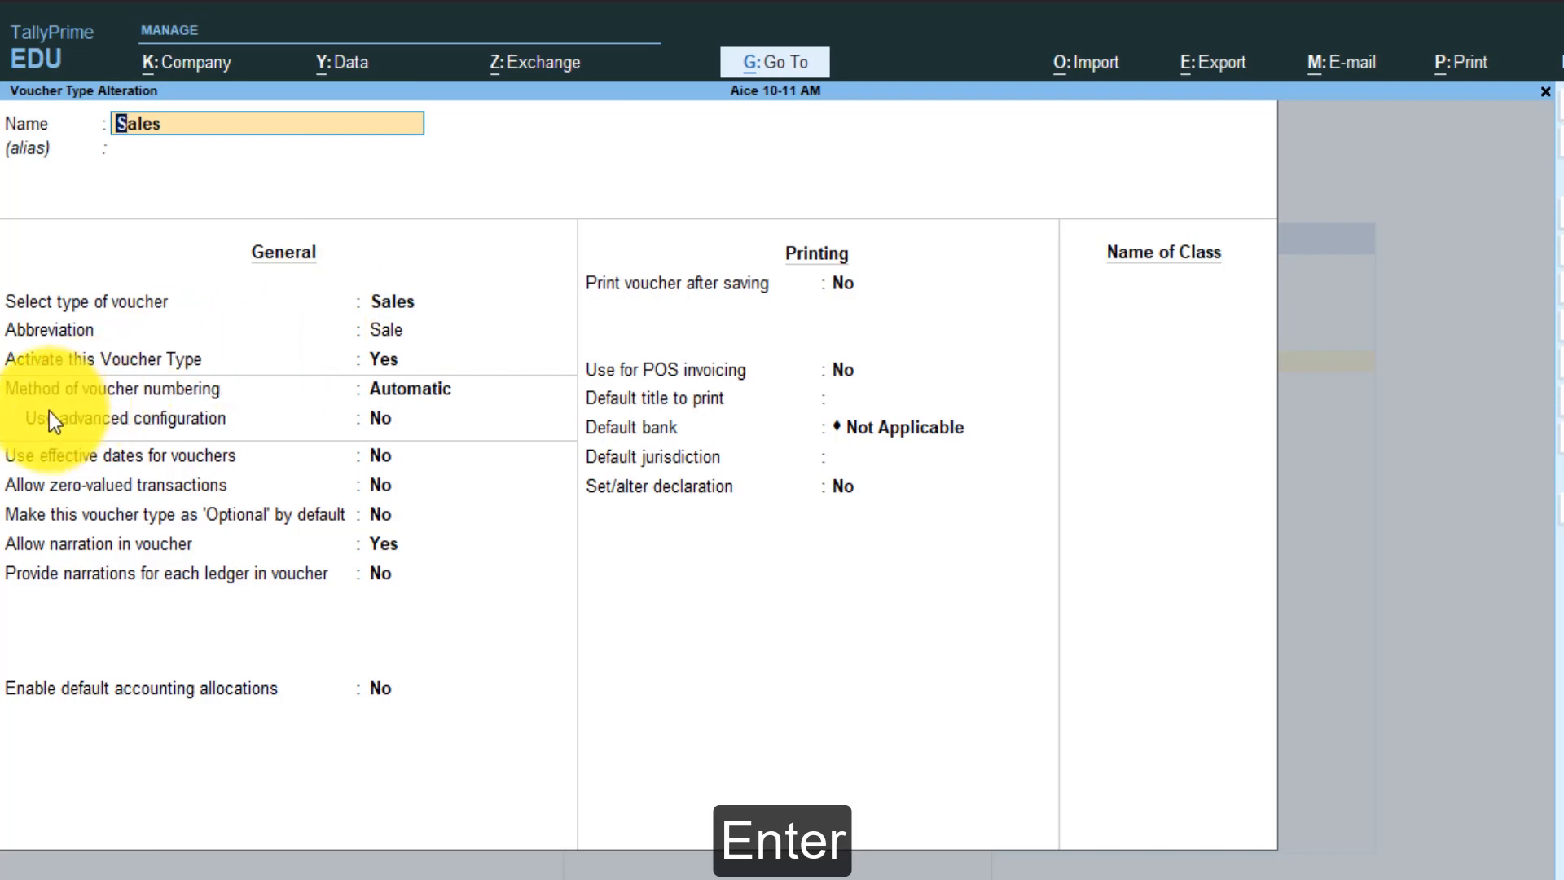
# Set the Sales voucher type's numbering method to Automatic (Manual Override) and keep Prevent duplicates at No
pyautogui.click(423, 392)
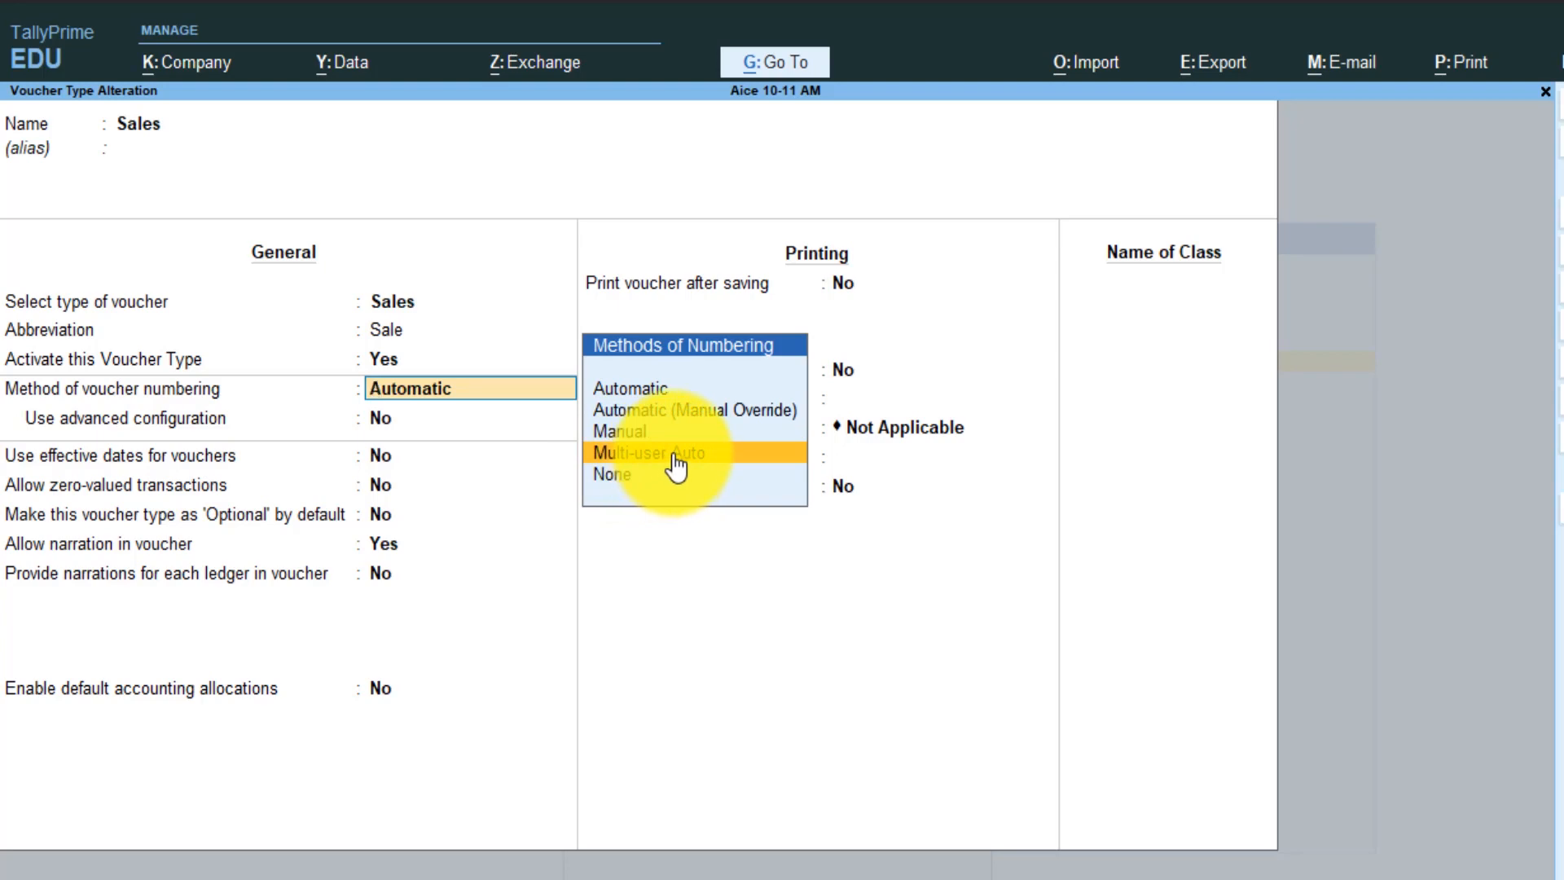
pyautogui.click(658, 412)
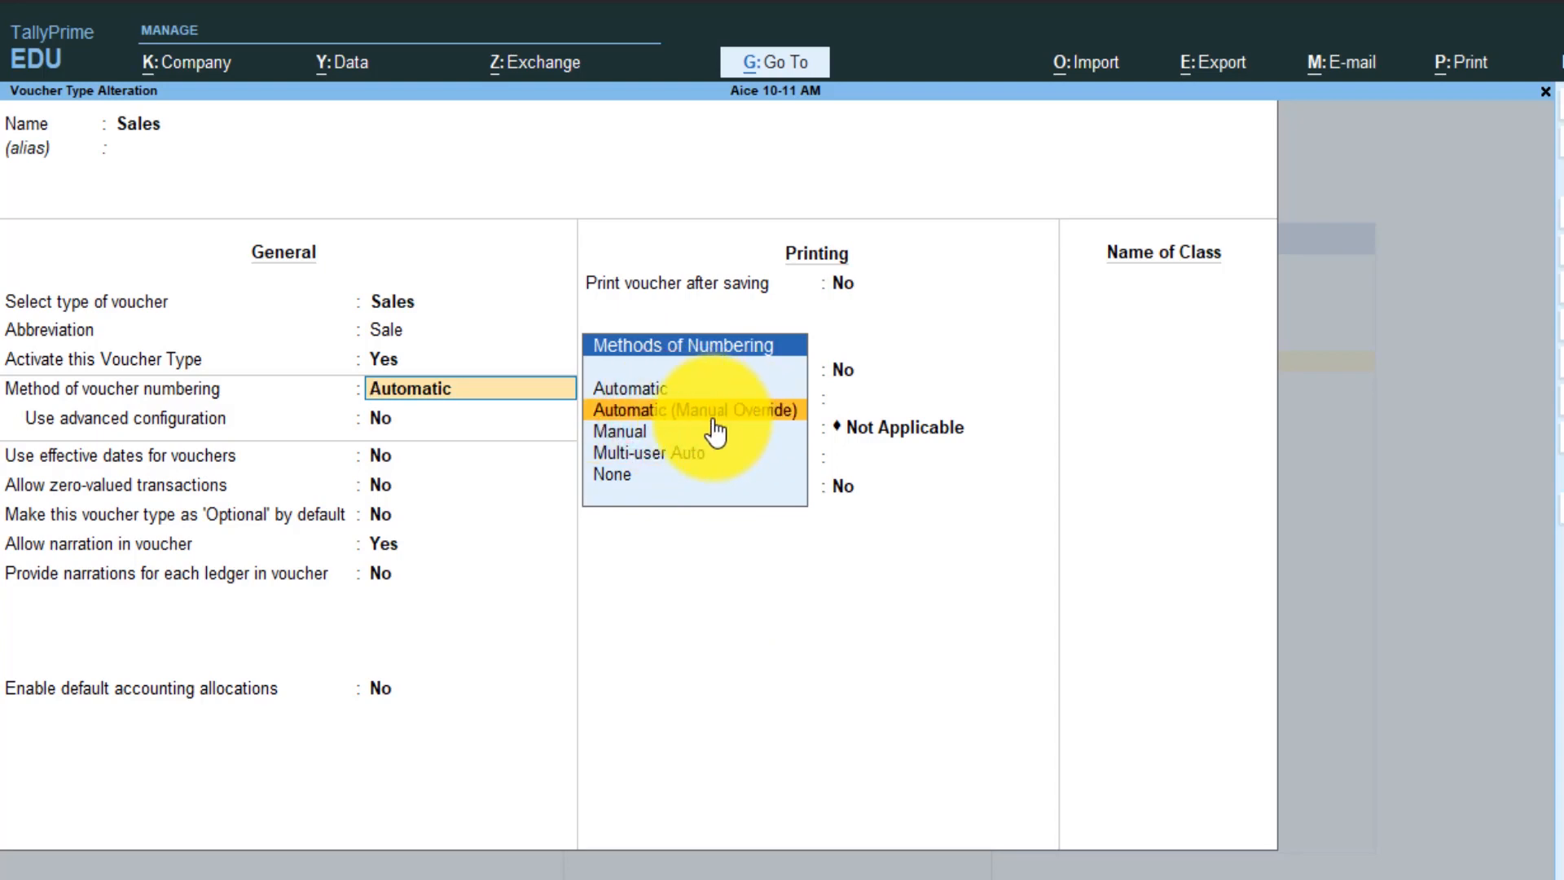
pyautogui.click(630, 432)
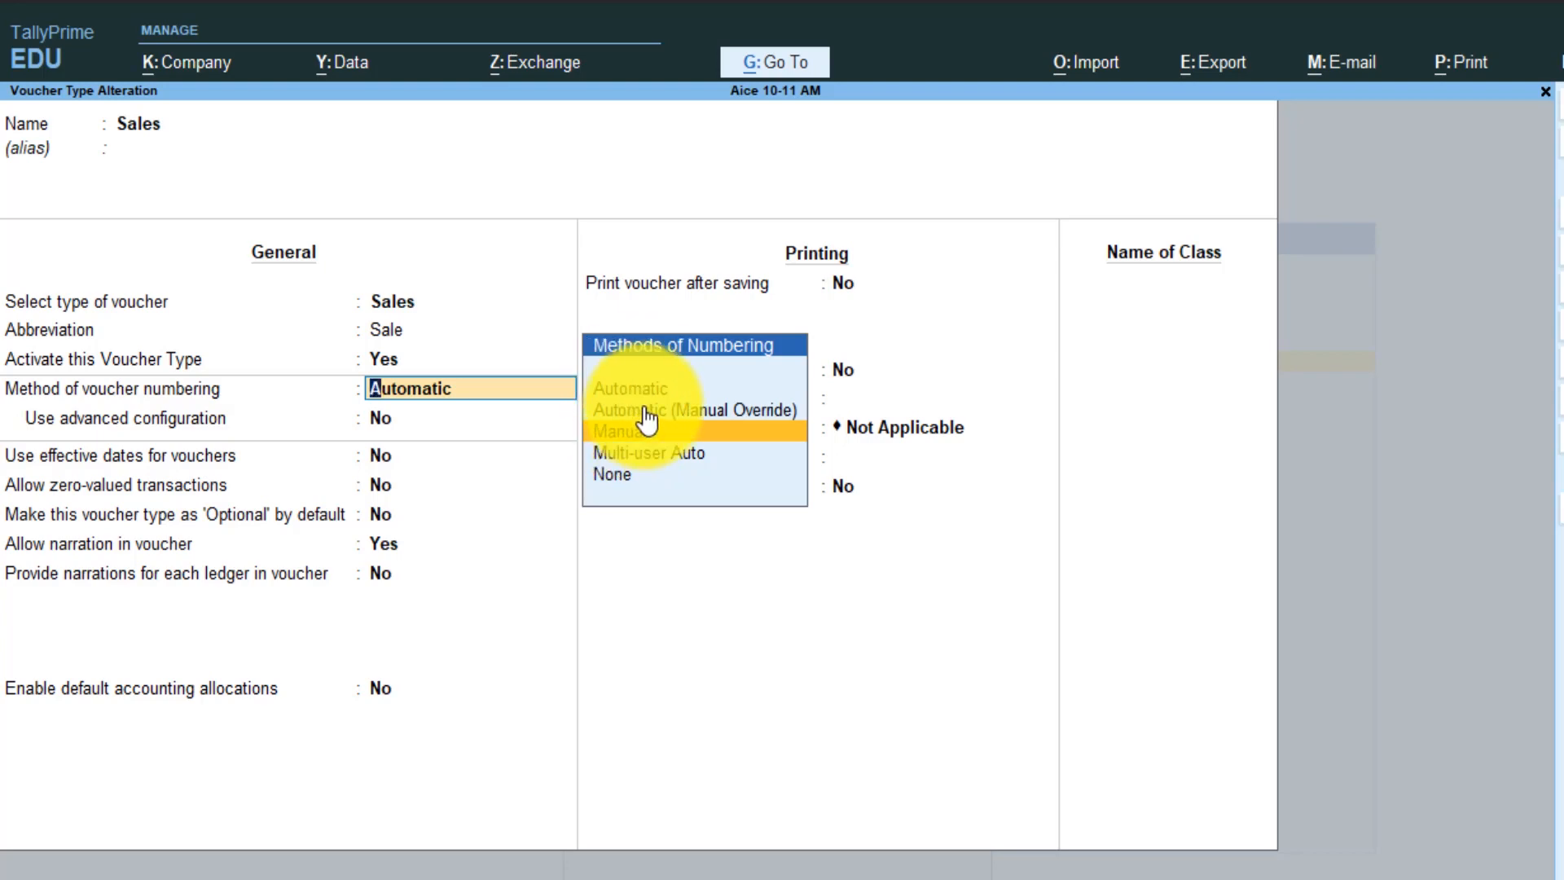
pyautogui.click(638, 396)
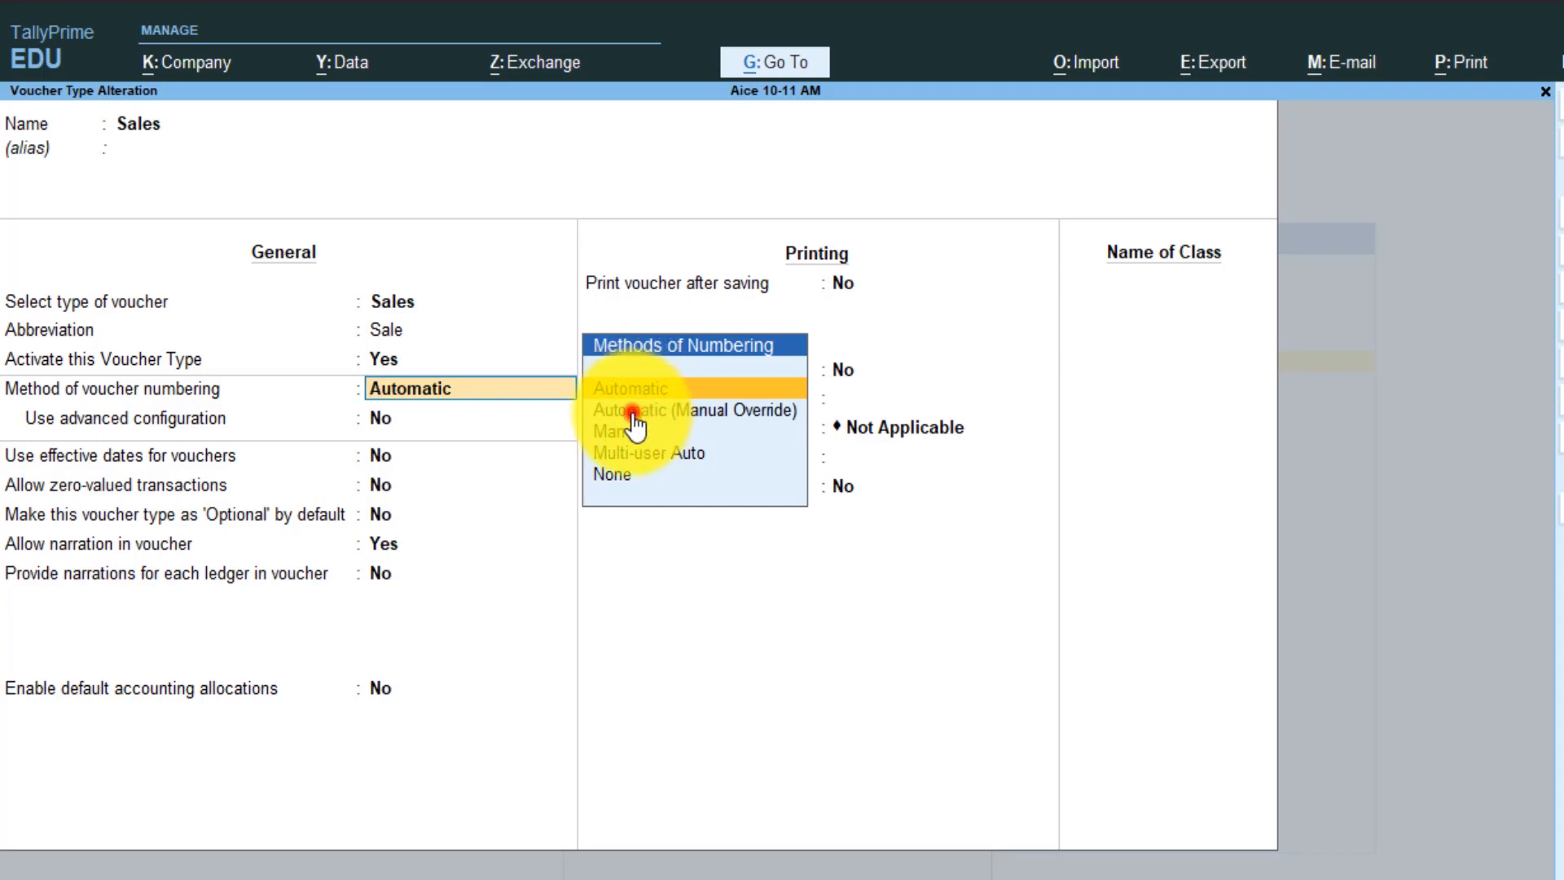
pyautogui.click(623, 410)
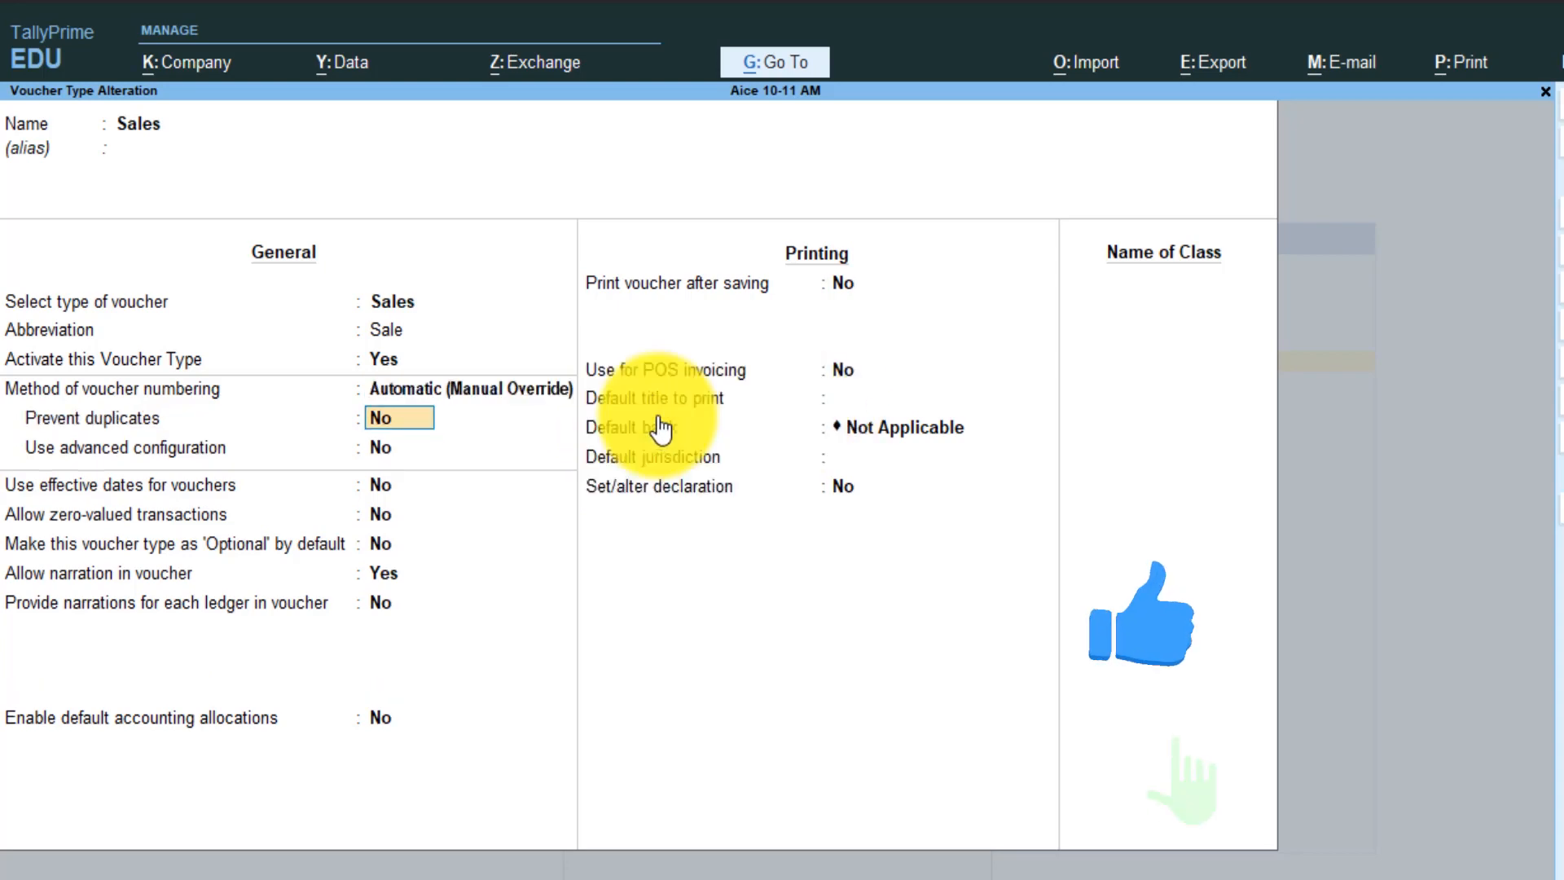
pyautogui.press('Return')
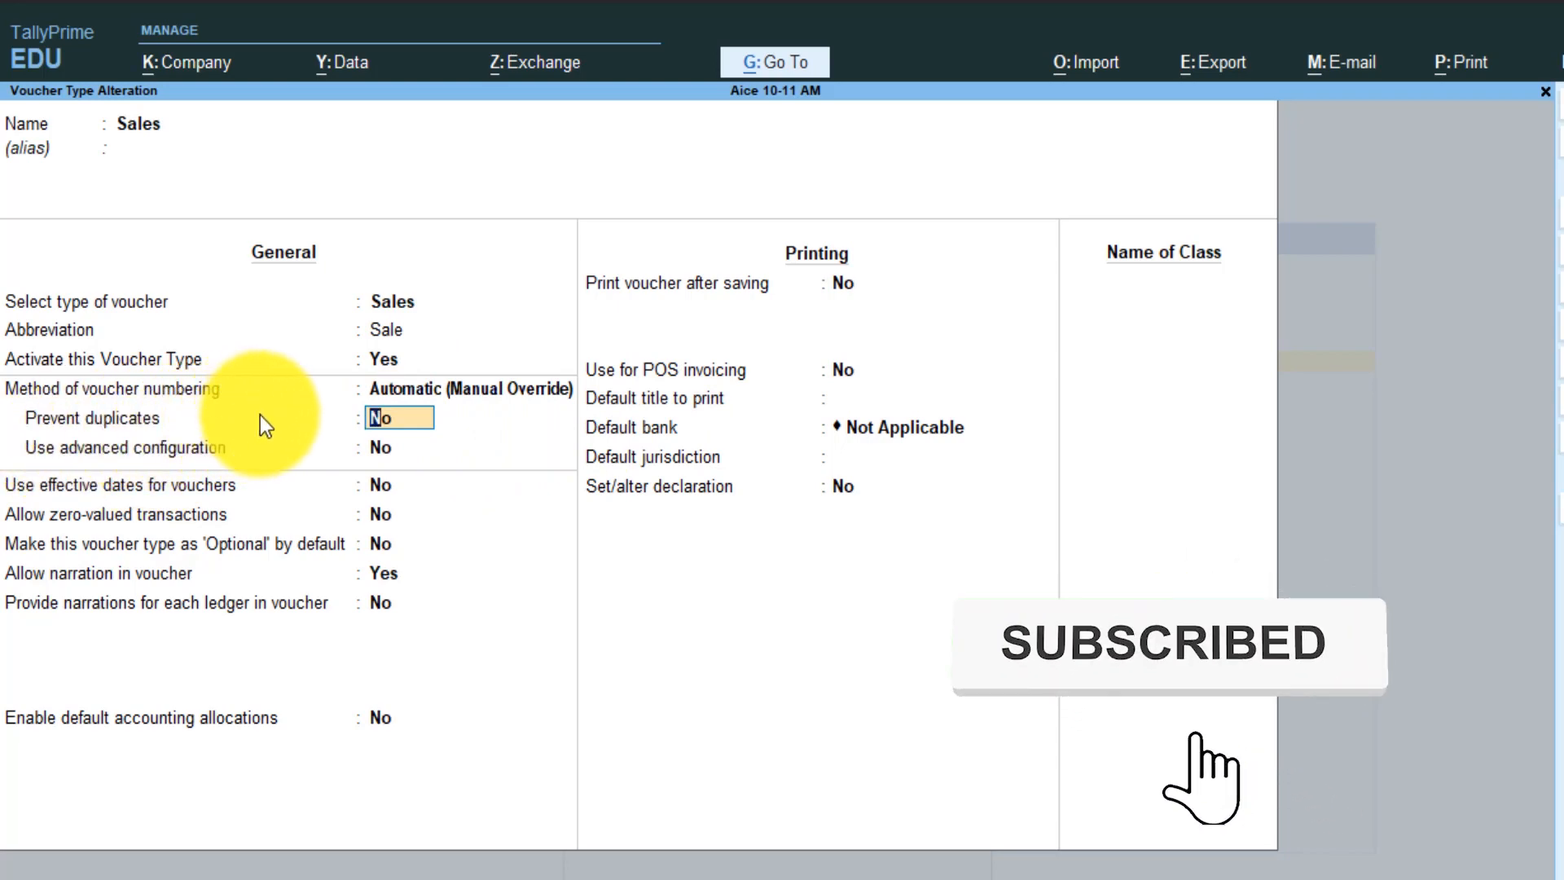
# Enable advanced configuration for the voucher numbering and set the starting number to 101
pyautogui.click(387, 452)
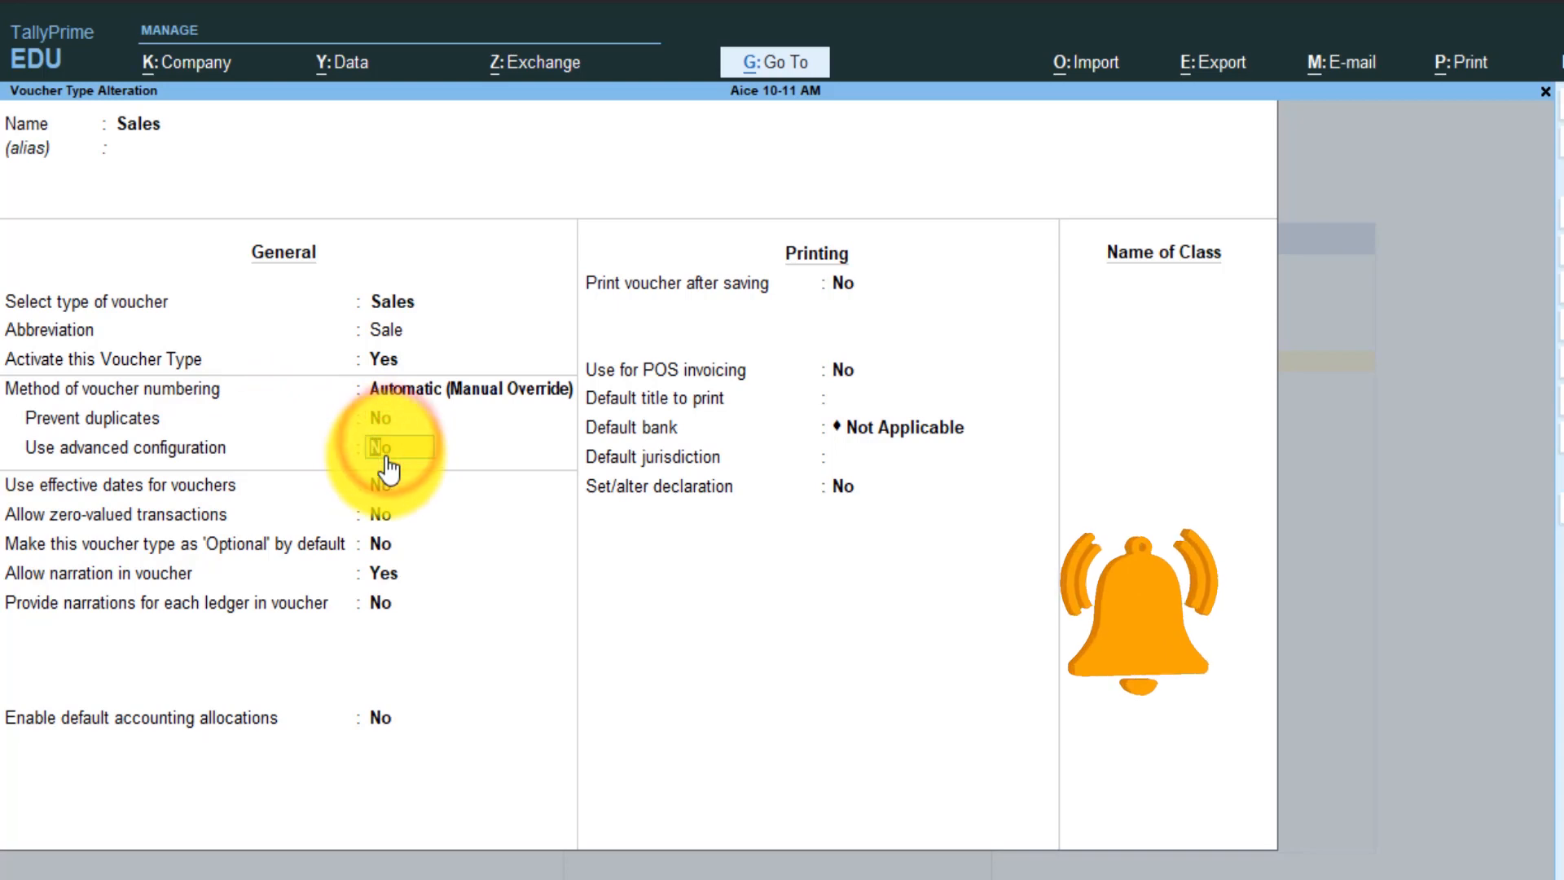
pyautogui.write('y')
pyautogui.press('Return')
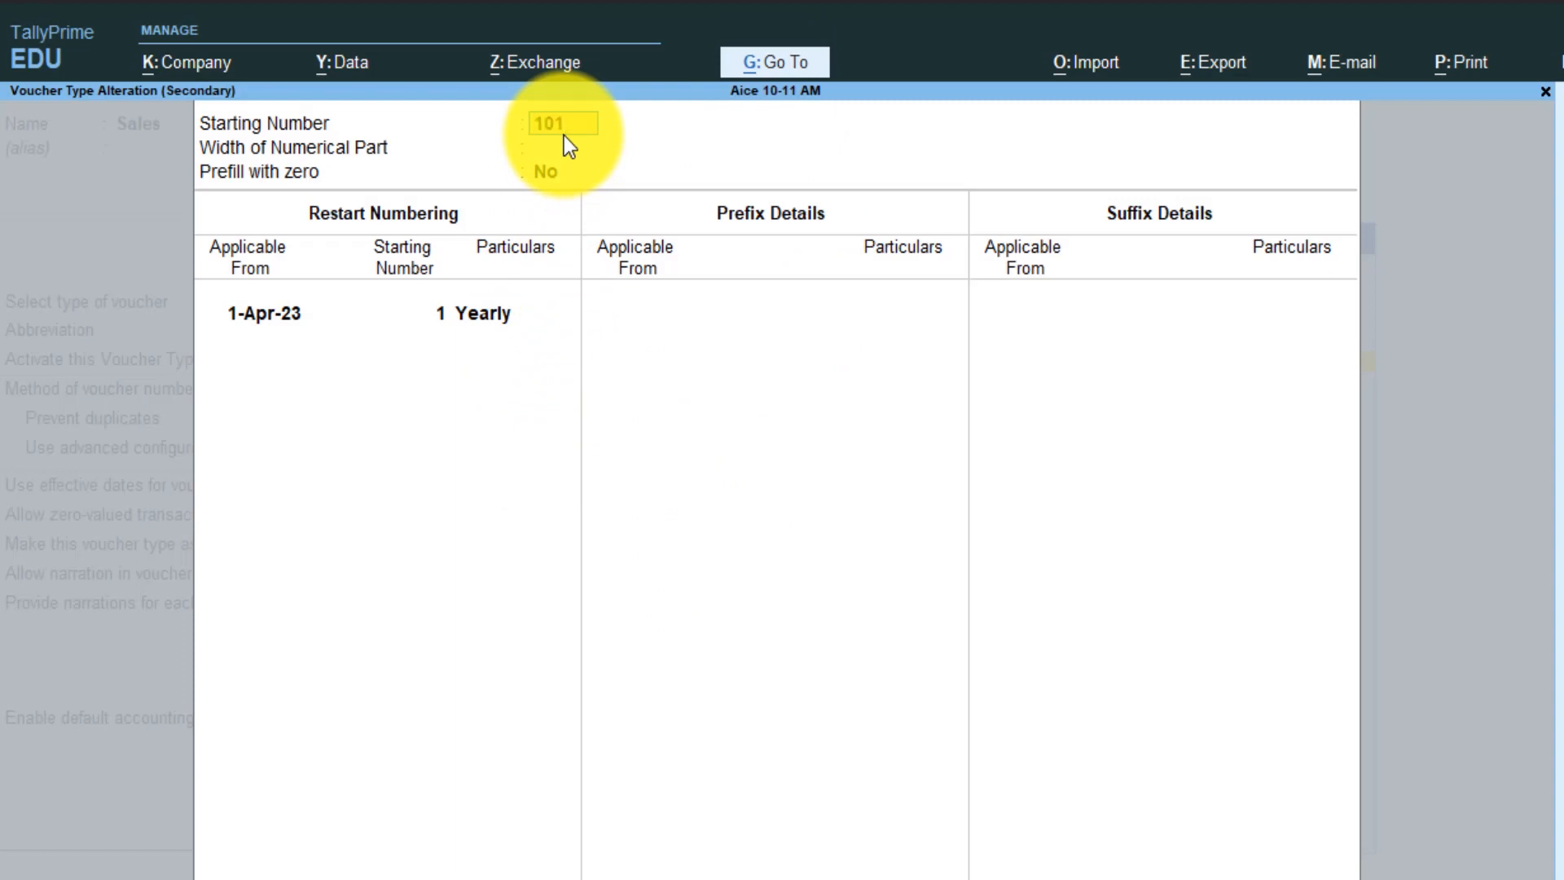
pyautogui.press('Return')
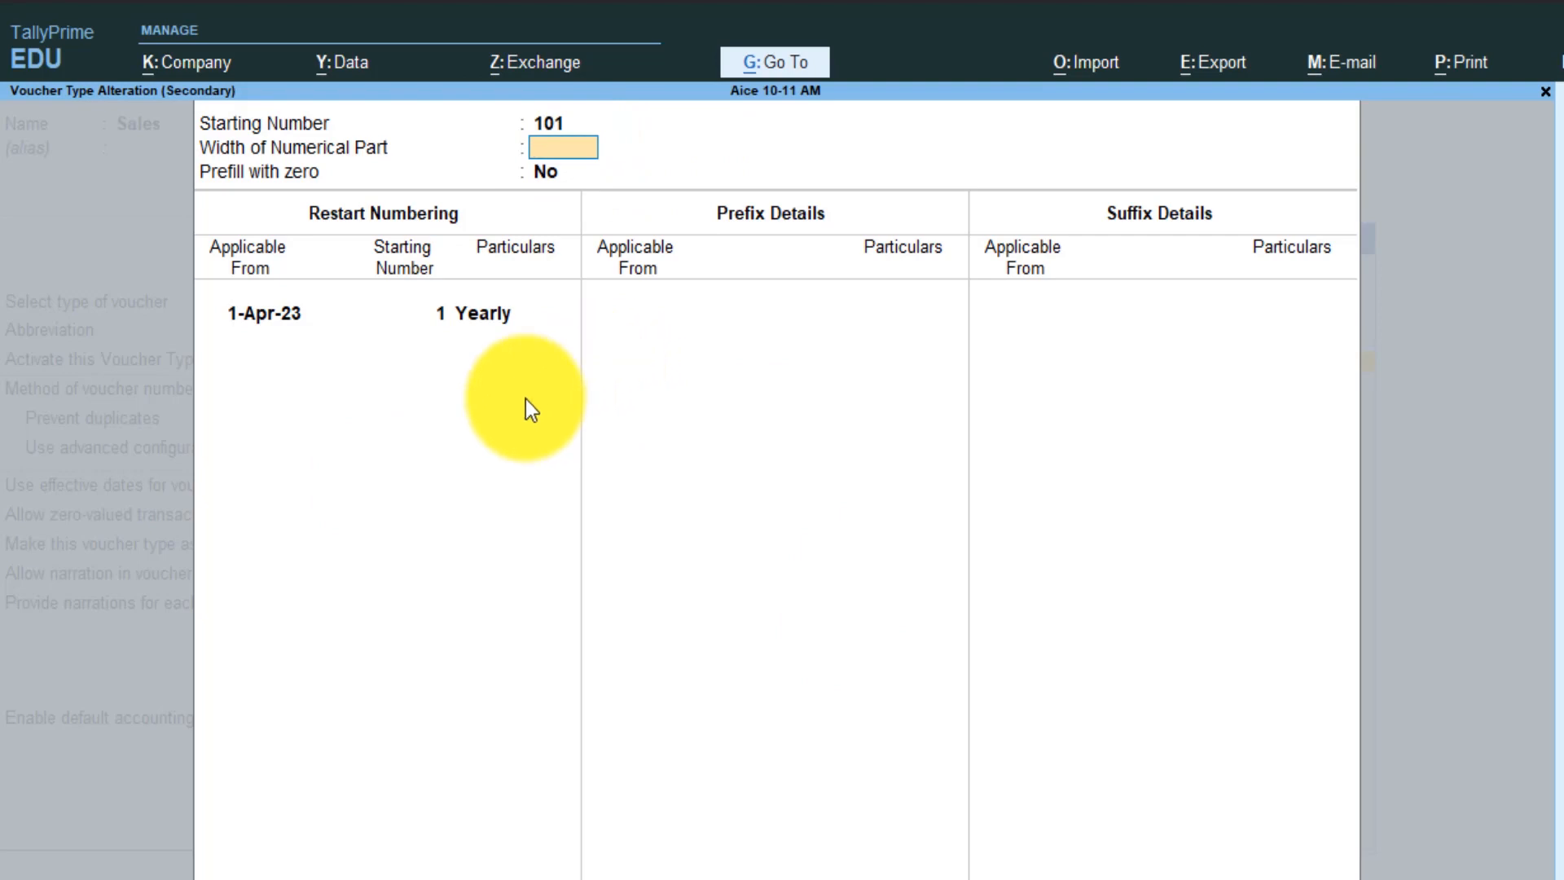
# Add a numbering prefix Ach applicable from 1-Oct-23, keeping the width of the numerical part at 0
pyautogui.click(637, 312)
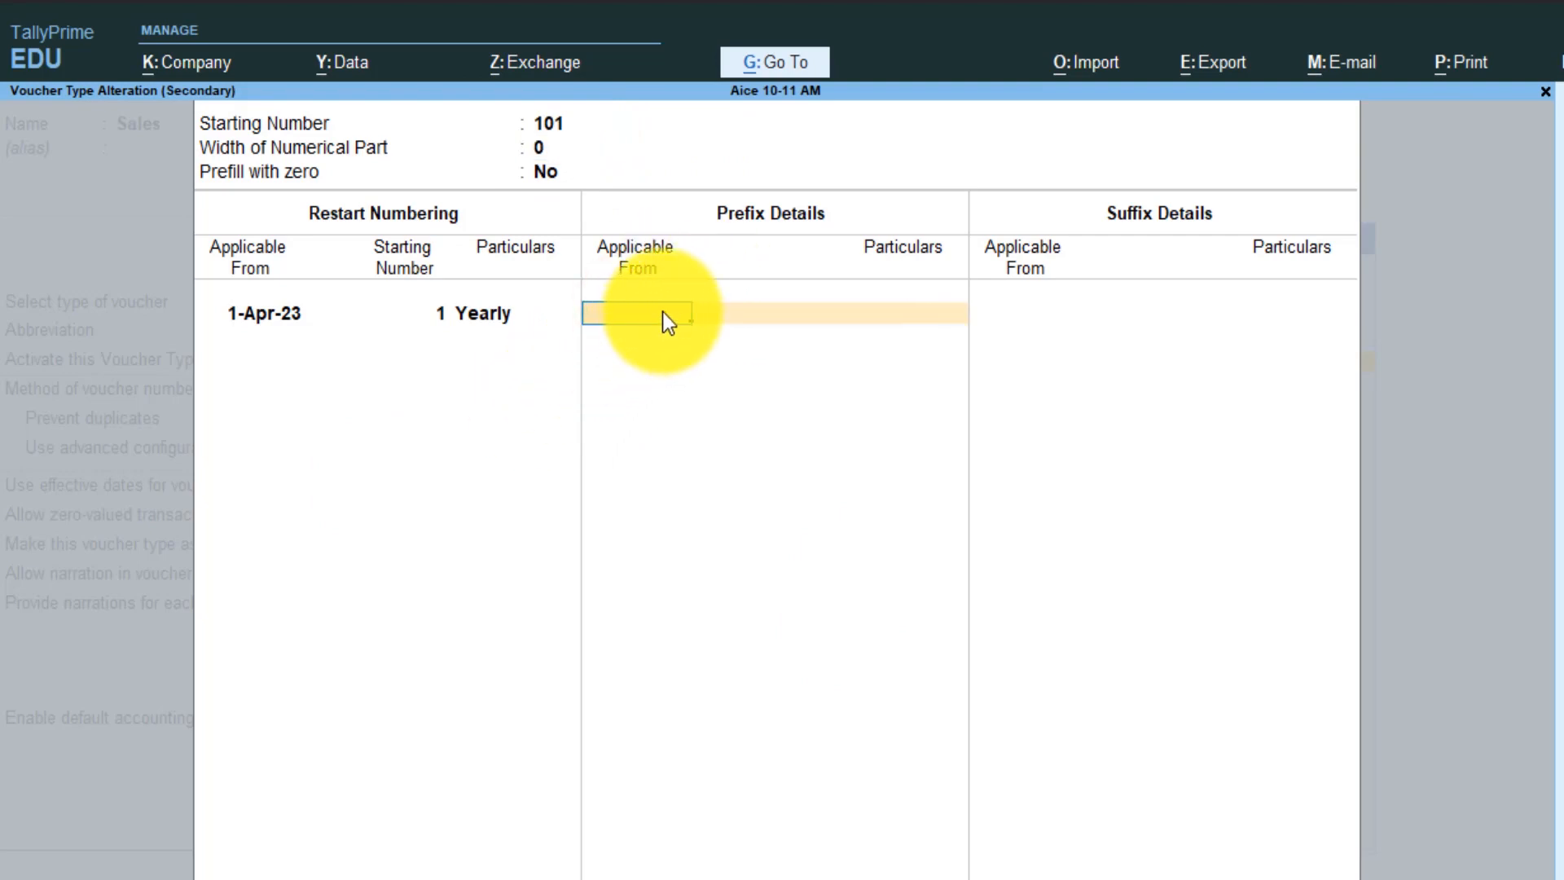
pyautogui.click(1041, 307)
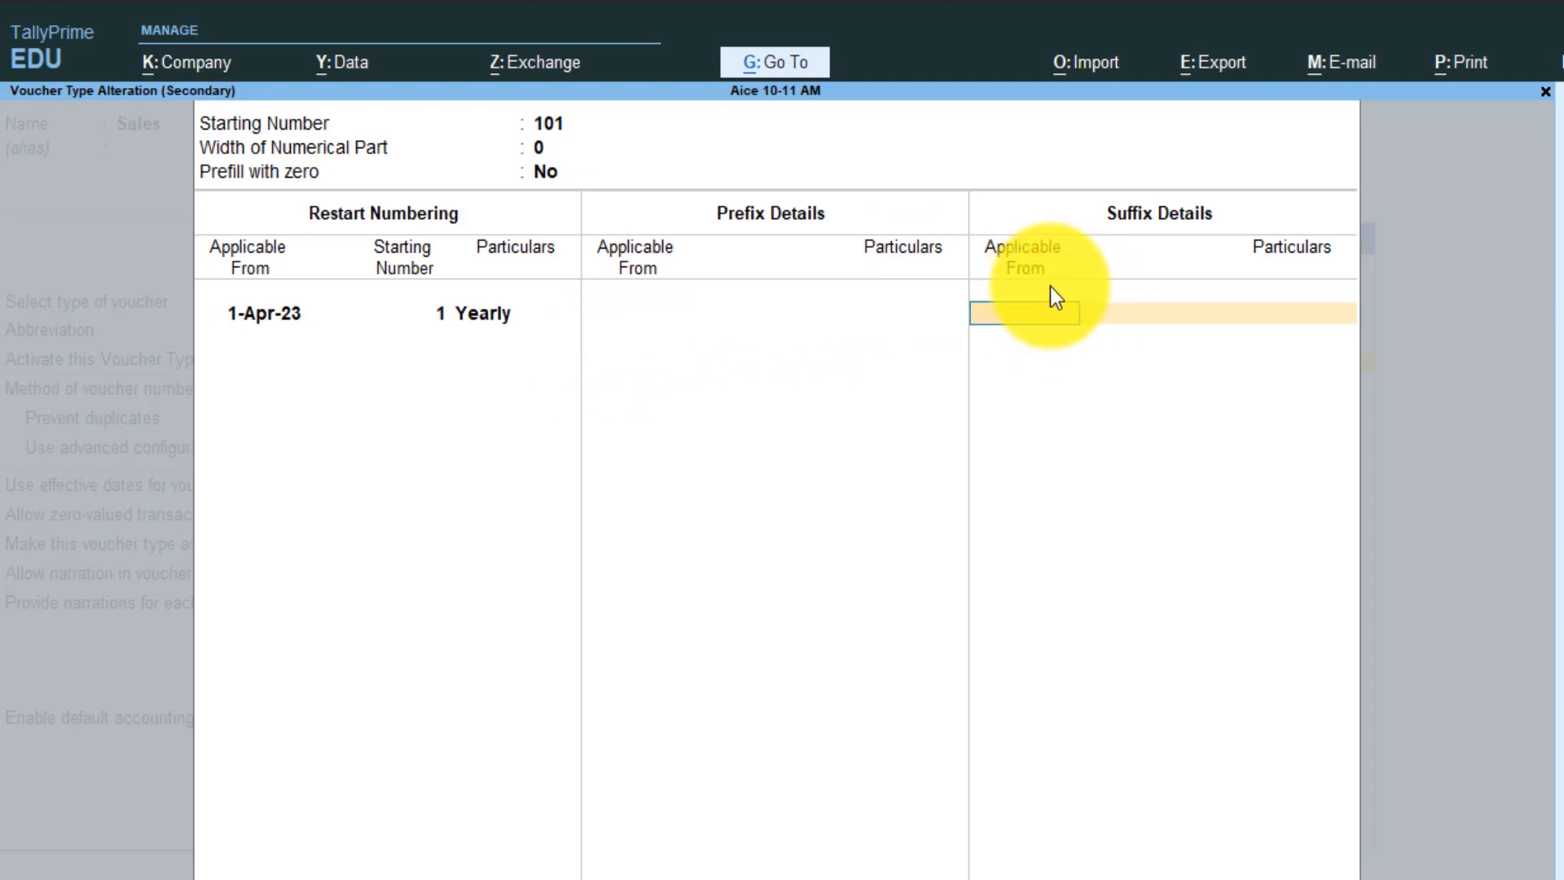
pyautogui.click(613, 319)
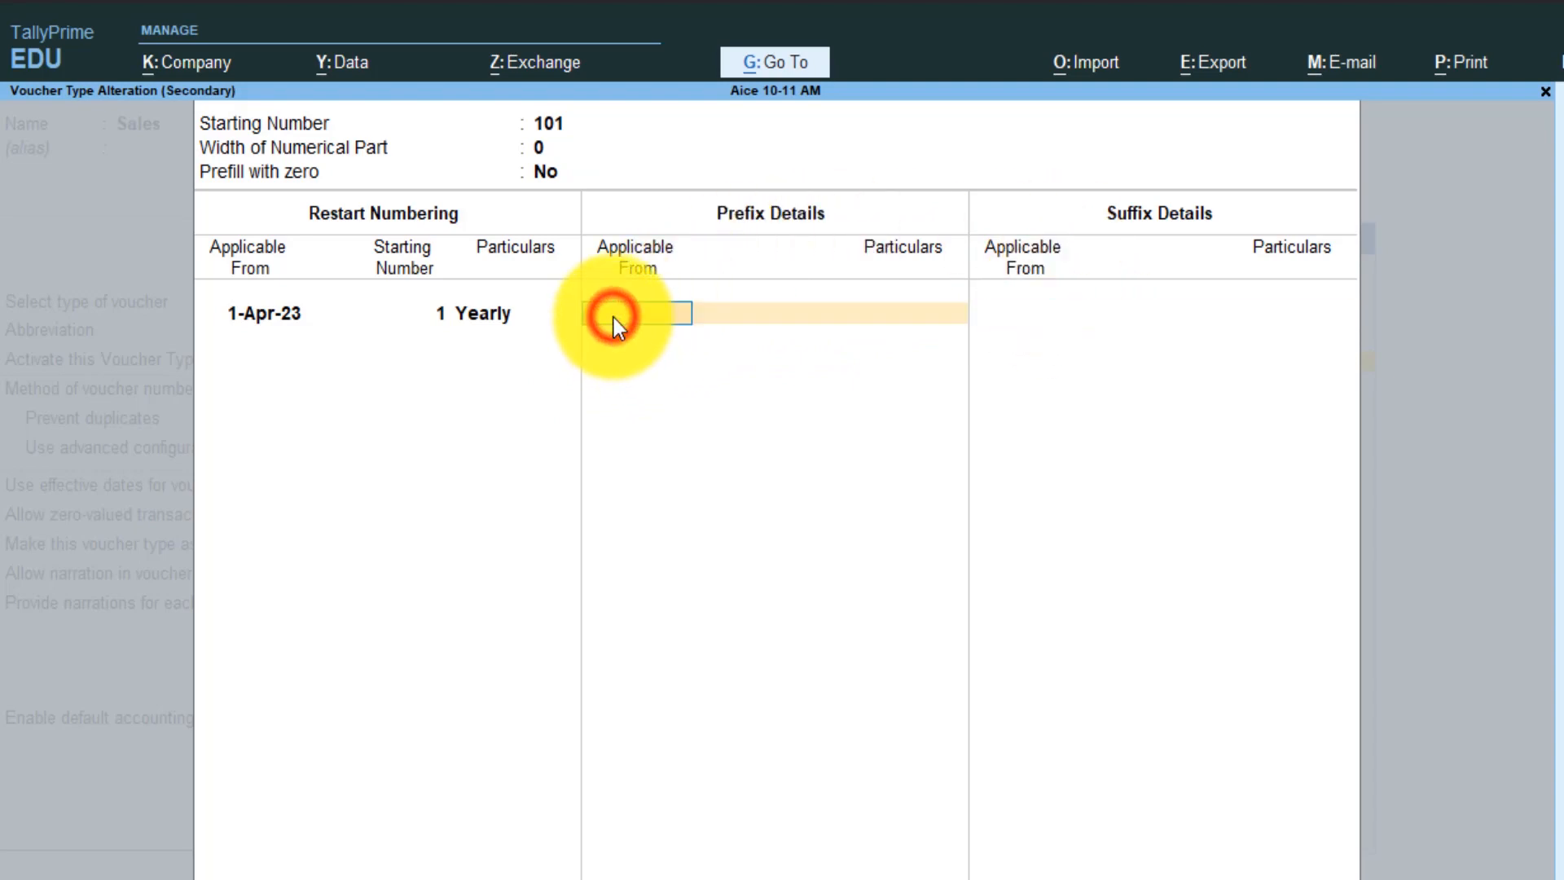
pyautogui.click(1023, 308)
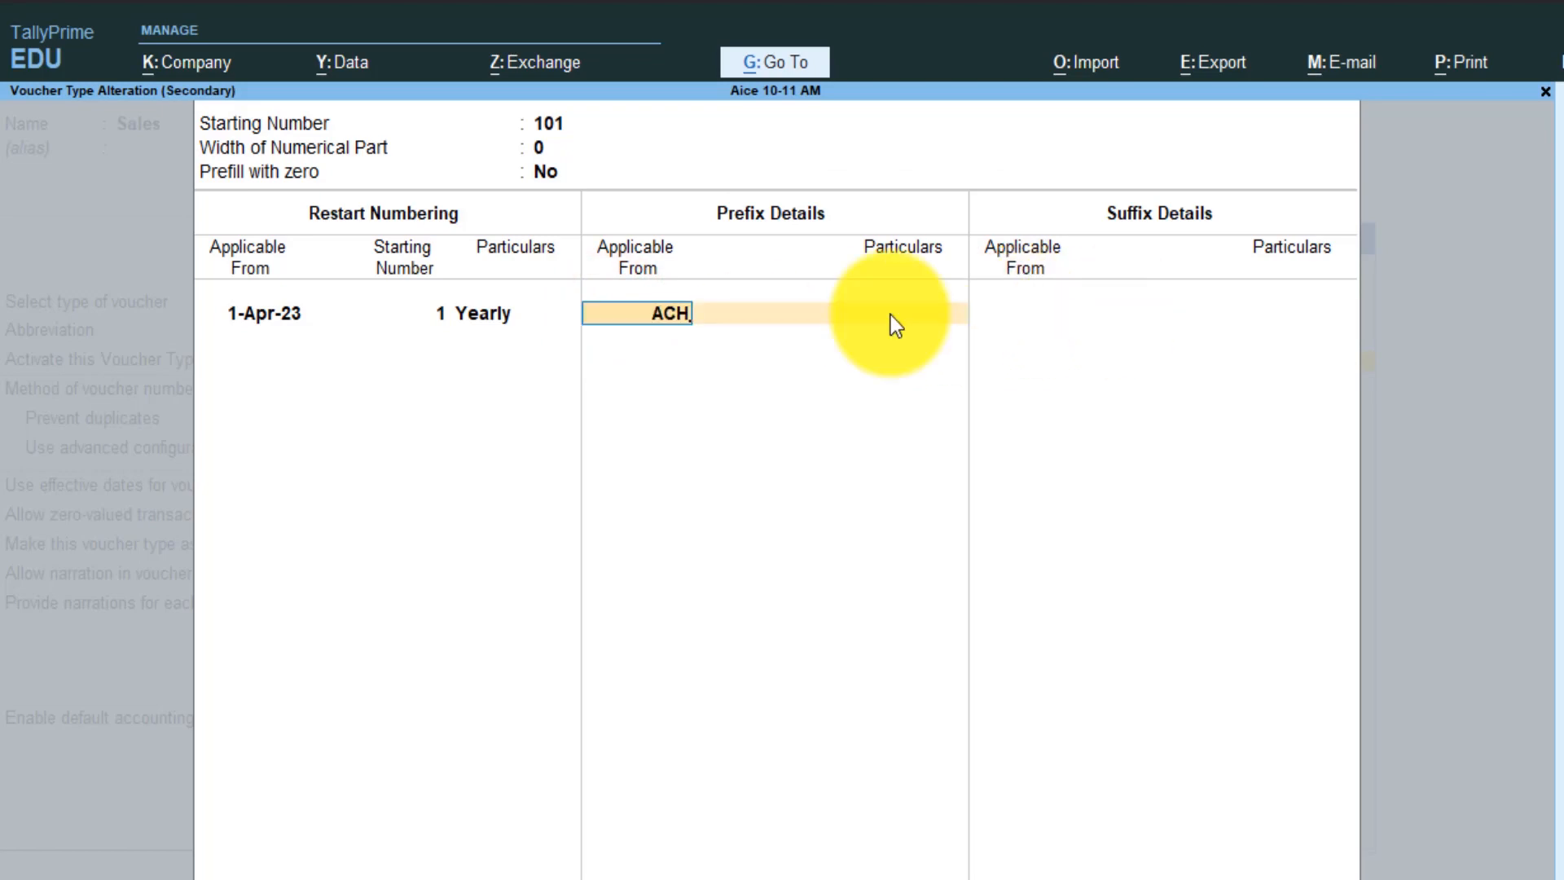
pyautogui.press('BackSpace')
pyautogui.press('BackSpace')
pyautogui.press('BackSpace')
pyautogui.write('1-10-23')
pyautogui.press('Return')
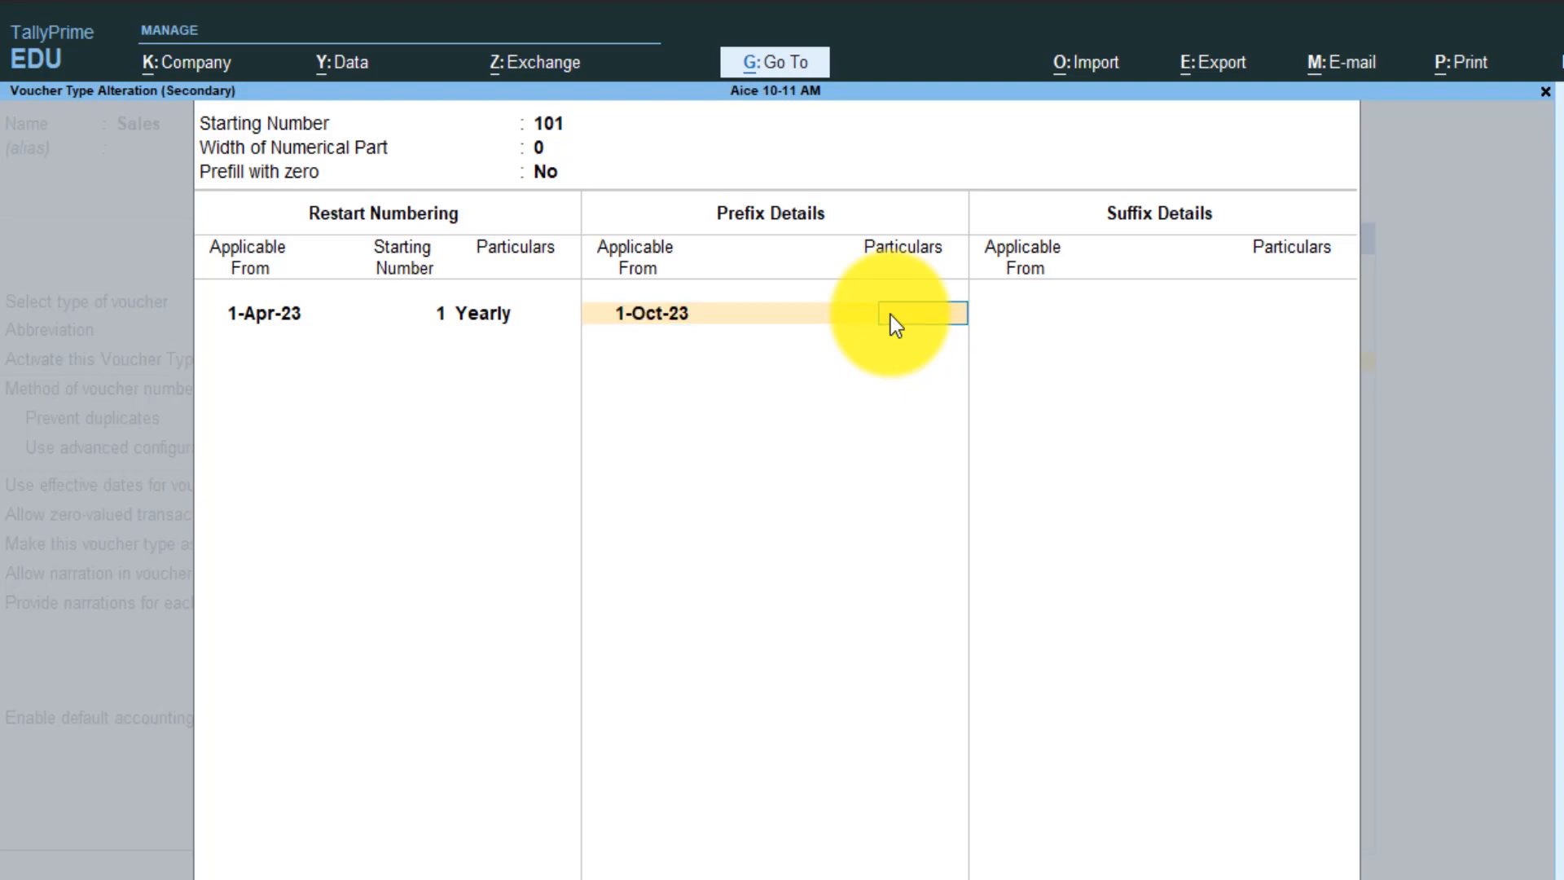
pyautogui.press('Return')
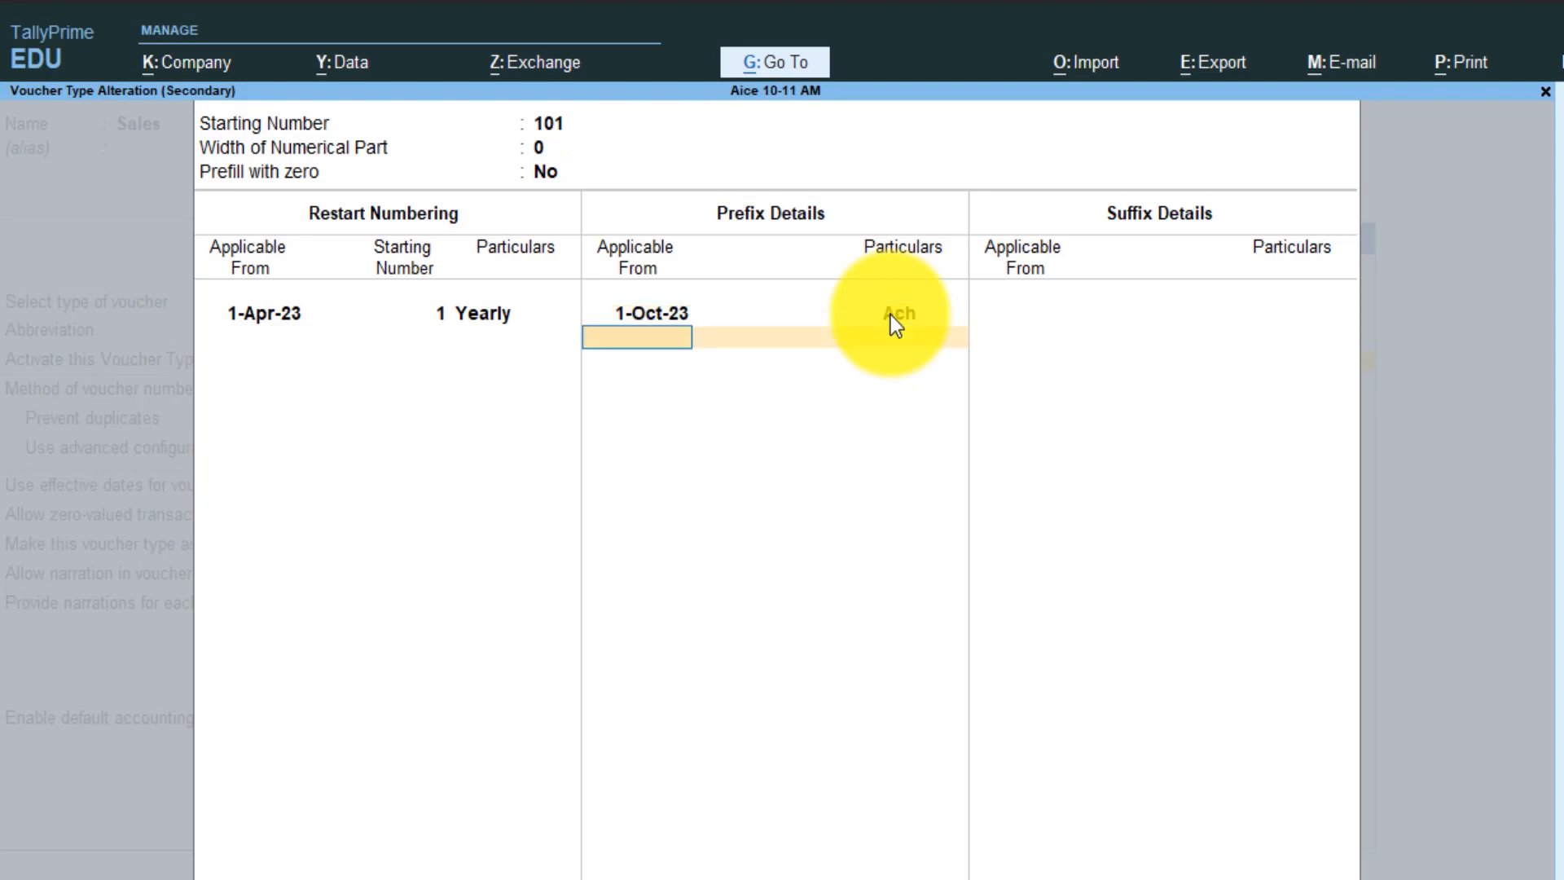
pyautogui.press('Return')
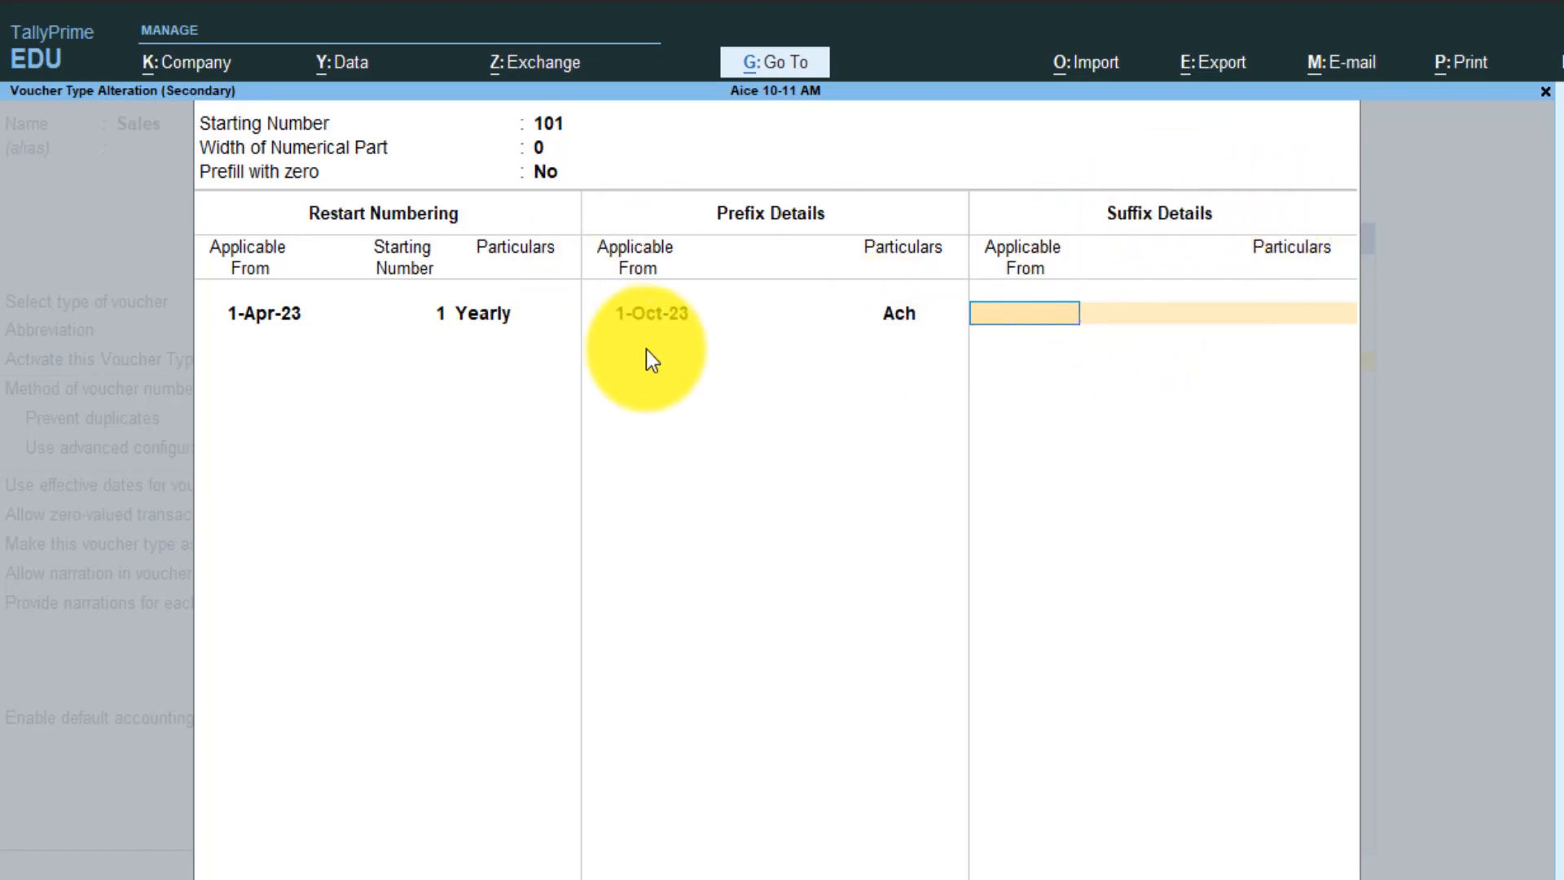
# Accept the numbering configuration, save the altered Sales voucher type, and leave master alteration
pyautogui.hotkey('ctrl', 'a')
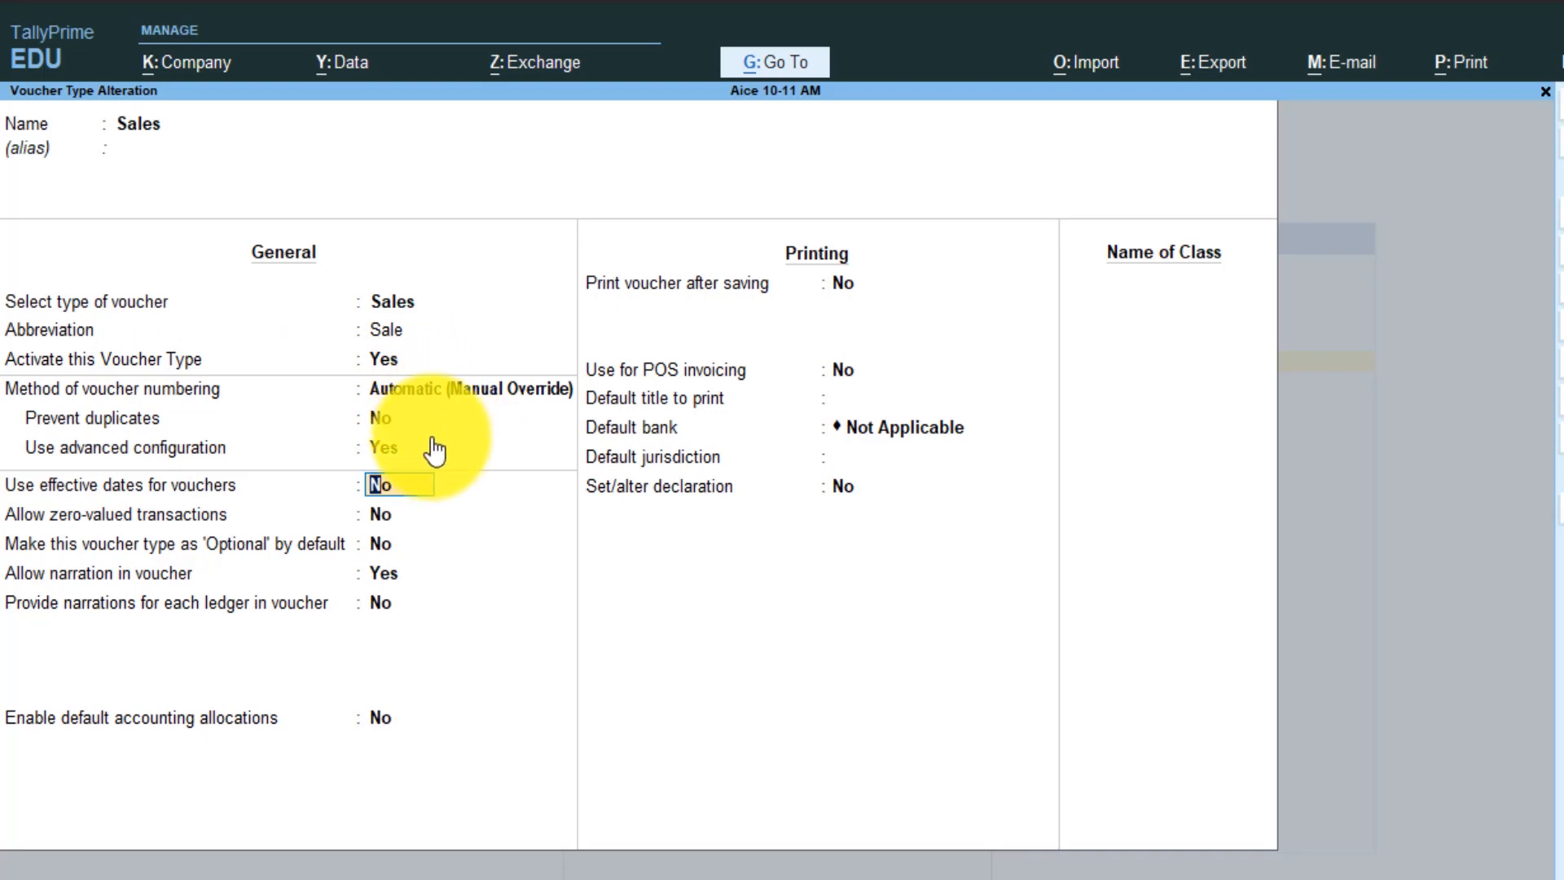
pyautogui.hotkey('ctrl', 'a')
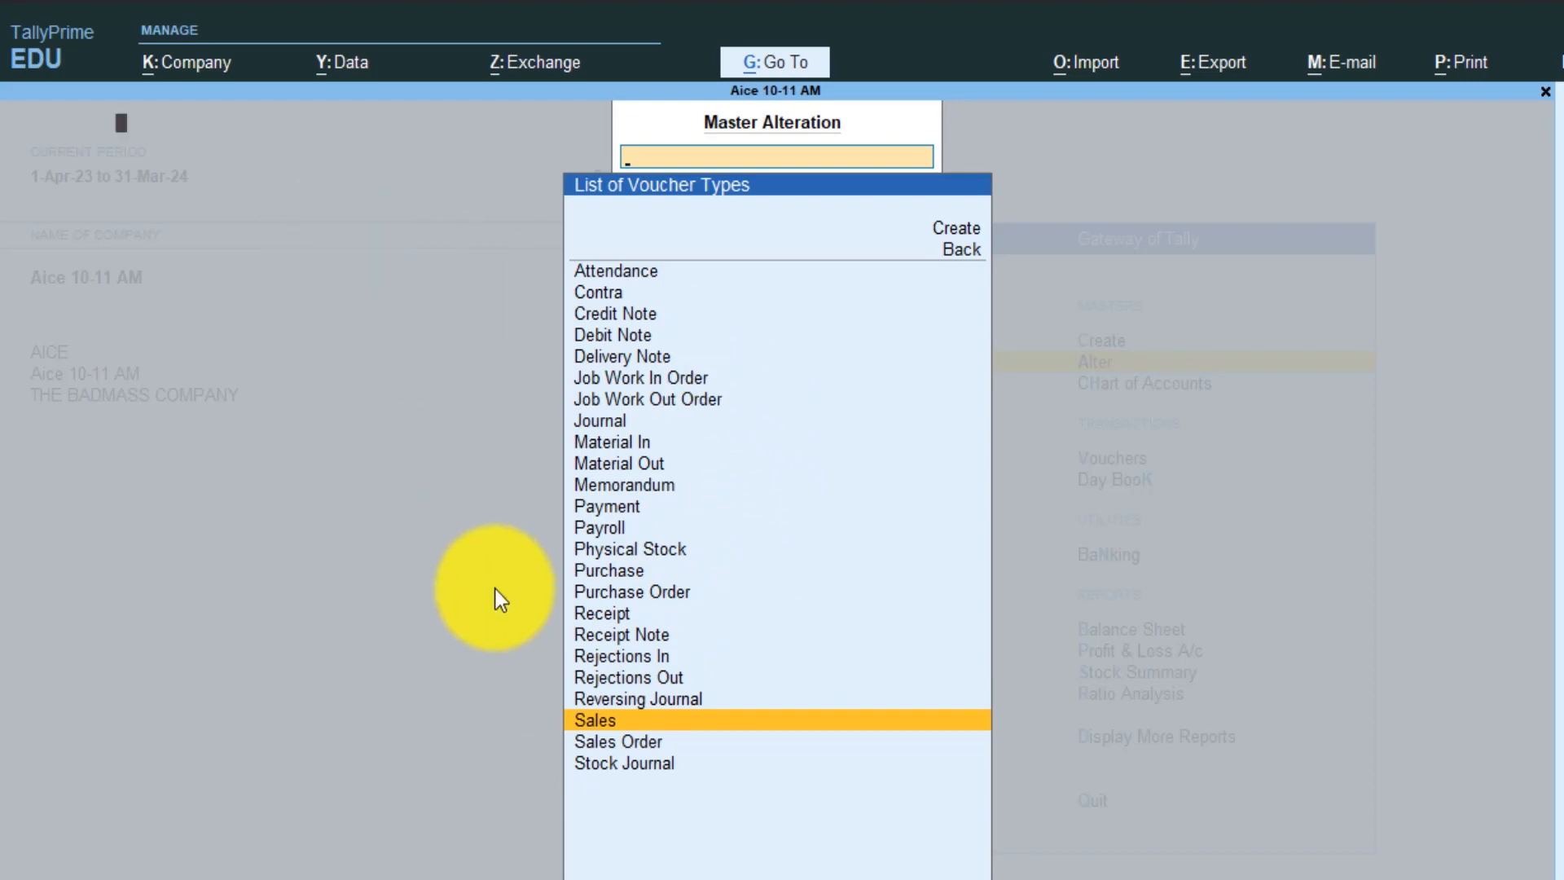
pyautogui.press('Return')
pyautogui.press('Escape')
pyautogui.press('Escape')
pyautogui.press('Escape')
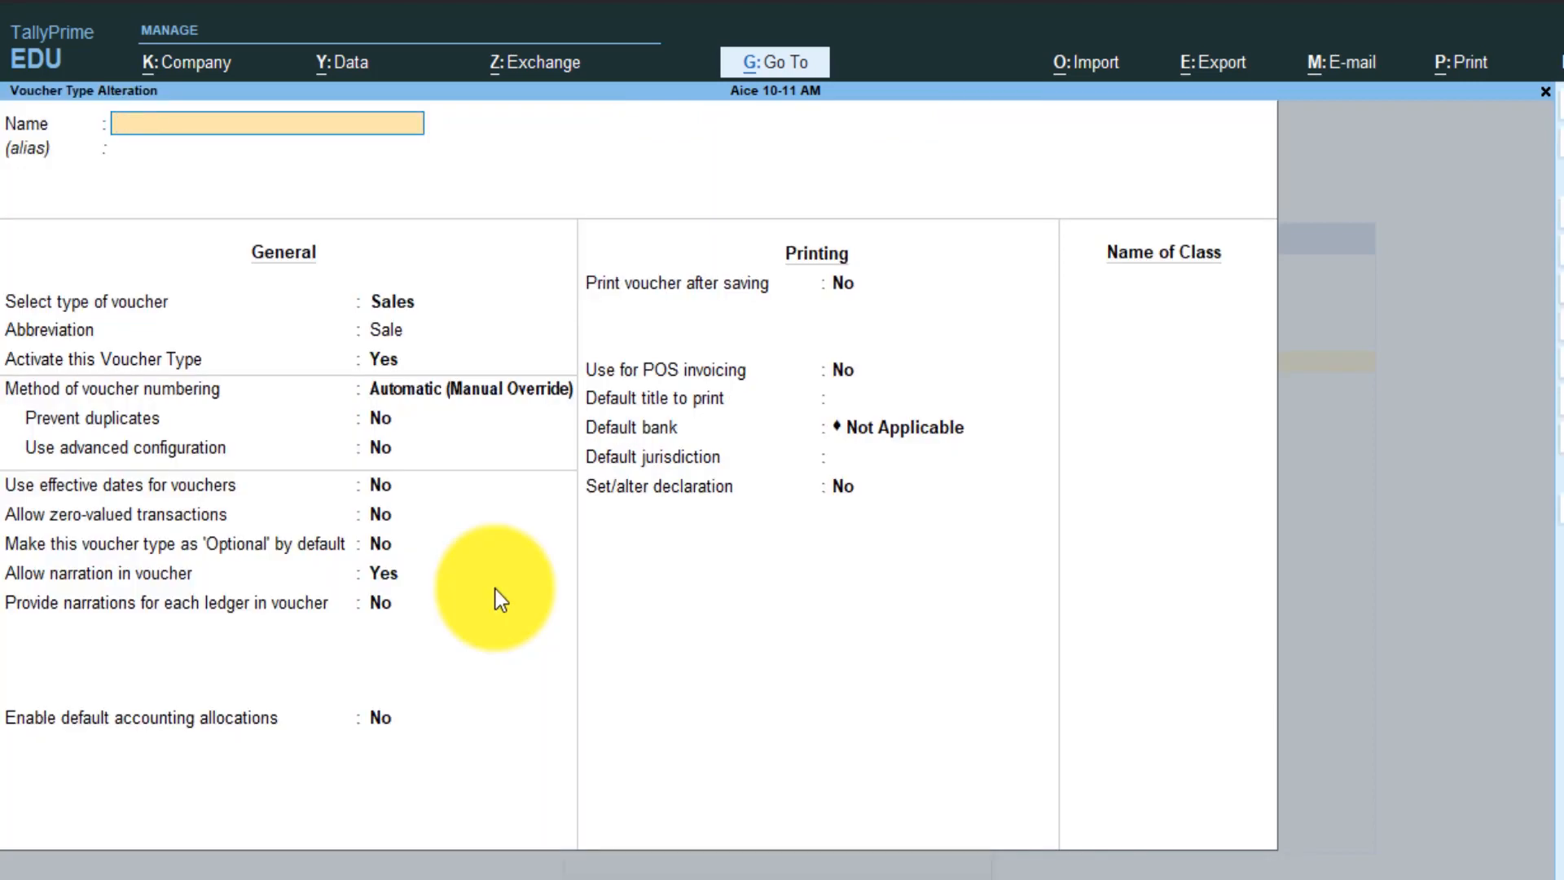
# Leave the voucher type alteration and open Sales voucher entry
pyautogui.press('Escape')
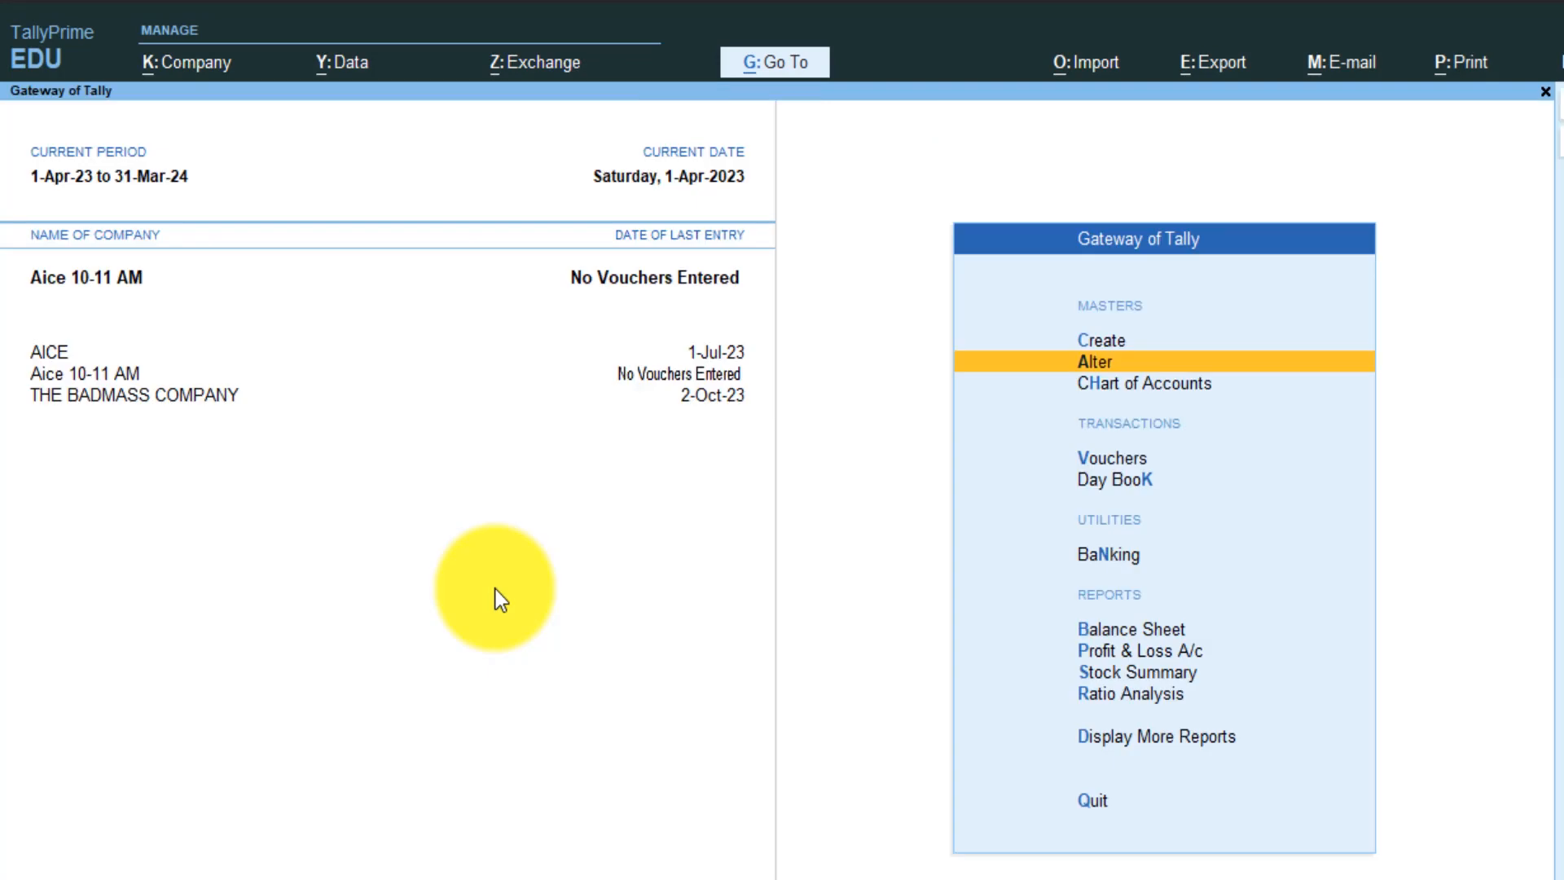
pyautogui.press('Down')
pyautogui.press('Down')
pyautogui.press('Down')
pyautogui.press('Up')
pyautogui.press('Return')
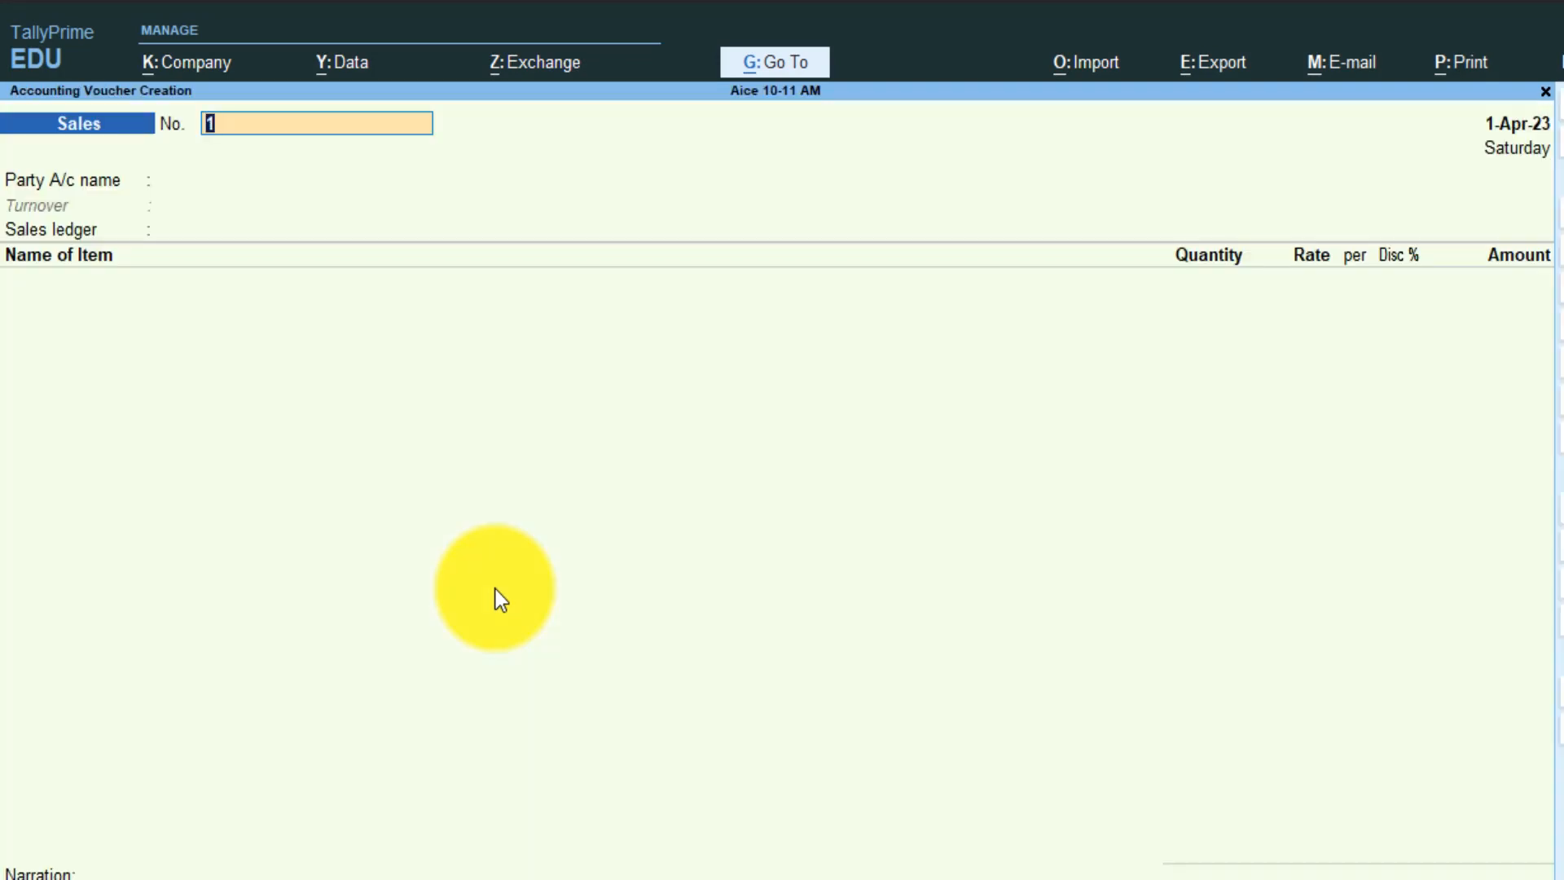
# Set the Sales voucher's date to 1-10-23
pyautogui.press('F2')
pyautogui.write('1')
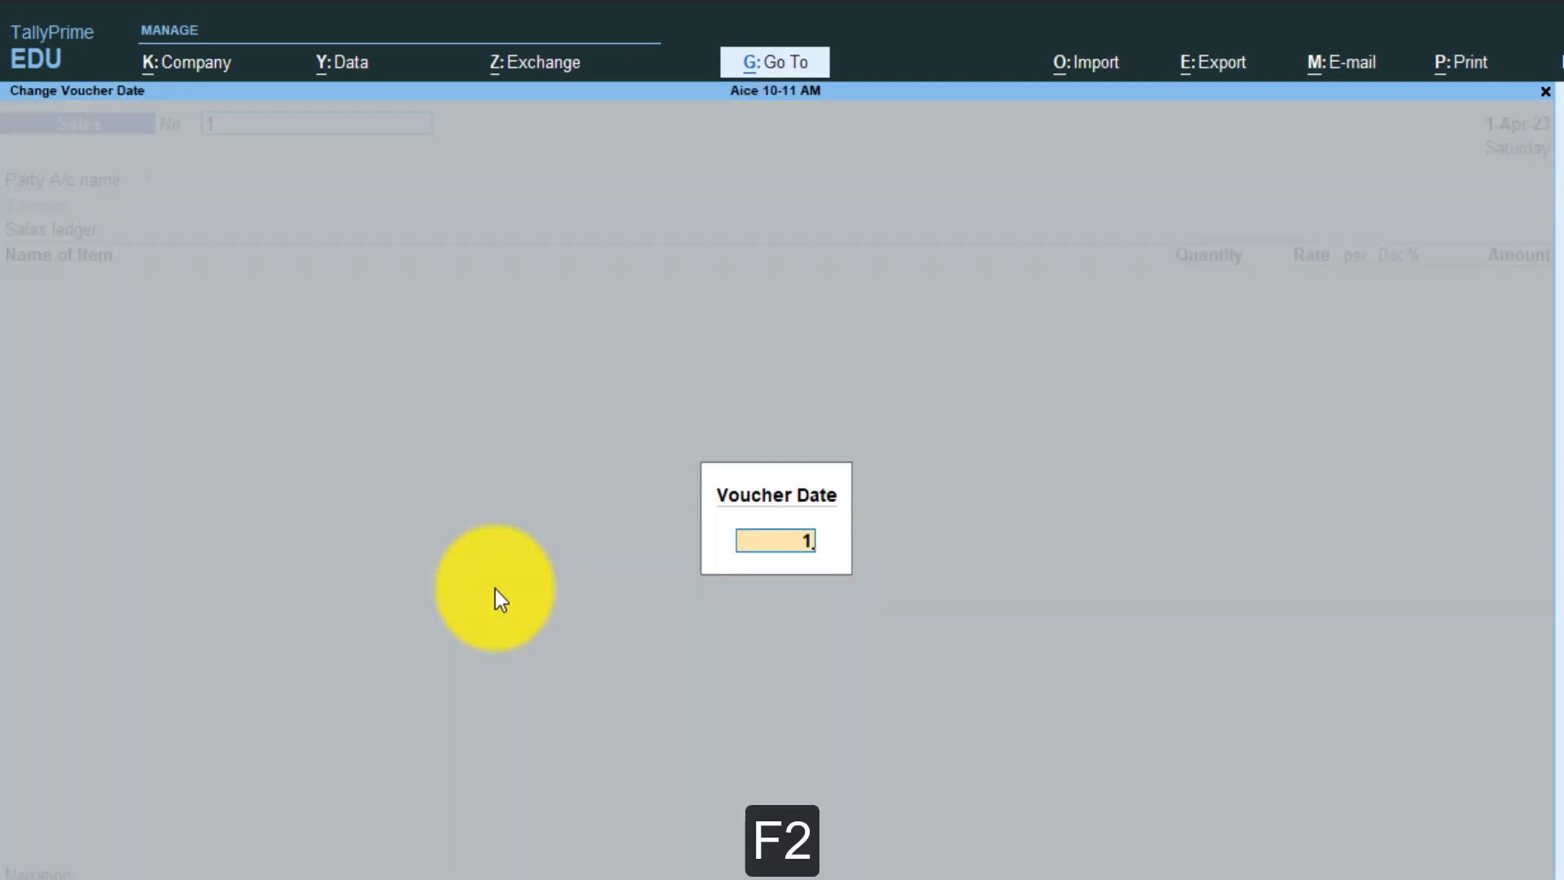
pyautogui.write('-10-23')
pyautogui.press('Return')
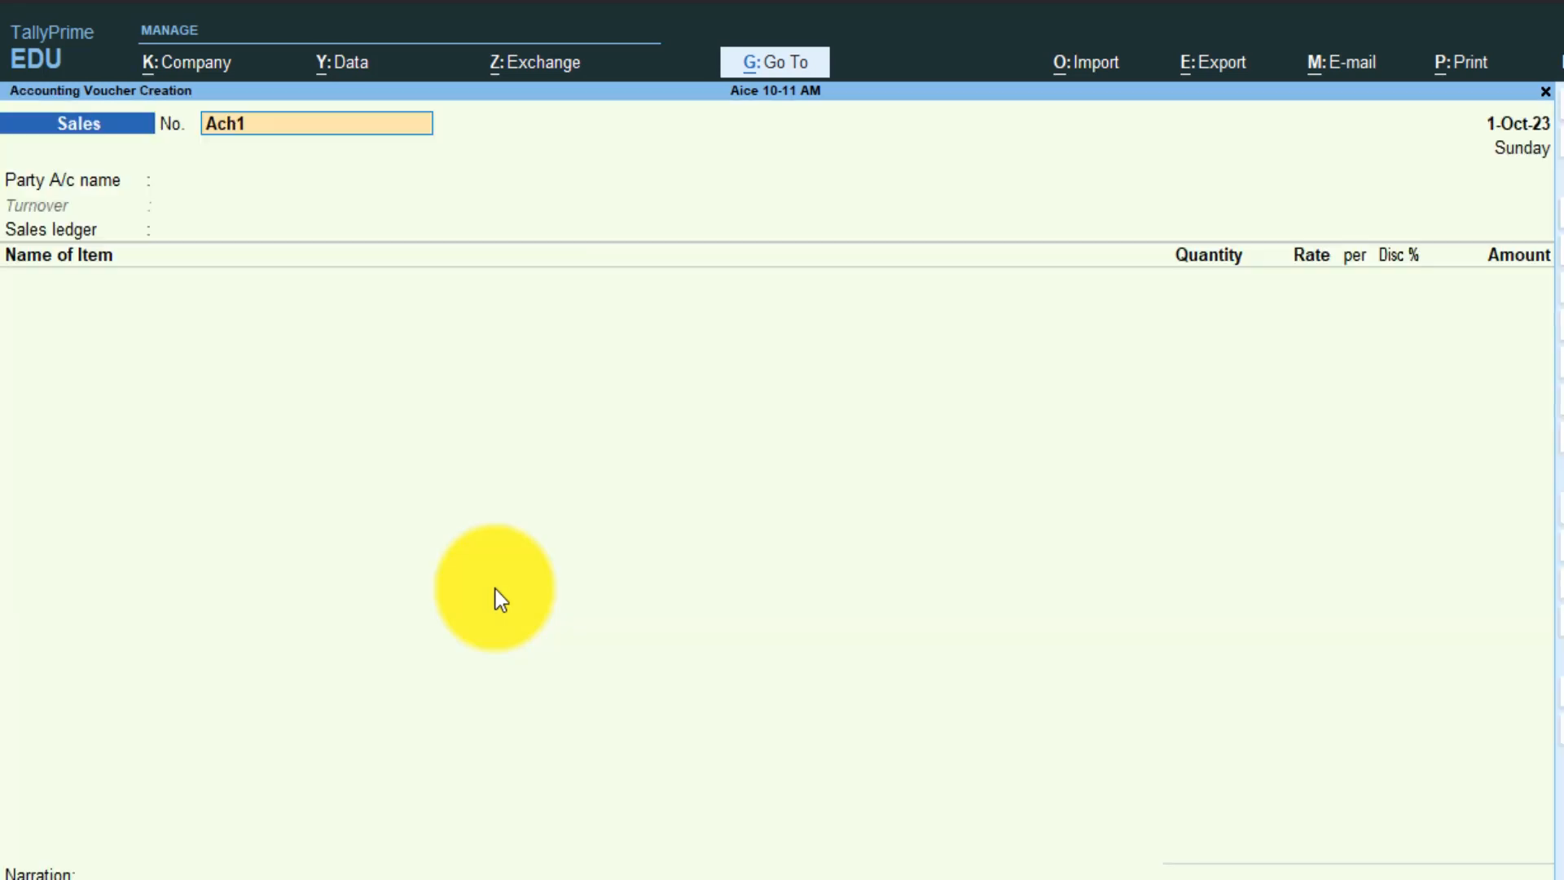
# Change the Sales voucher number to Ach101 and choose Cash as the party account
pyautogui.click(254, 130)
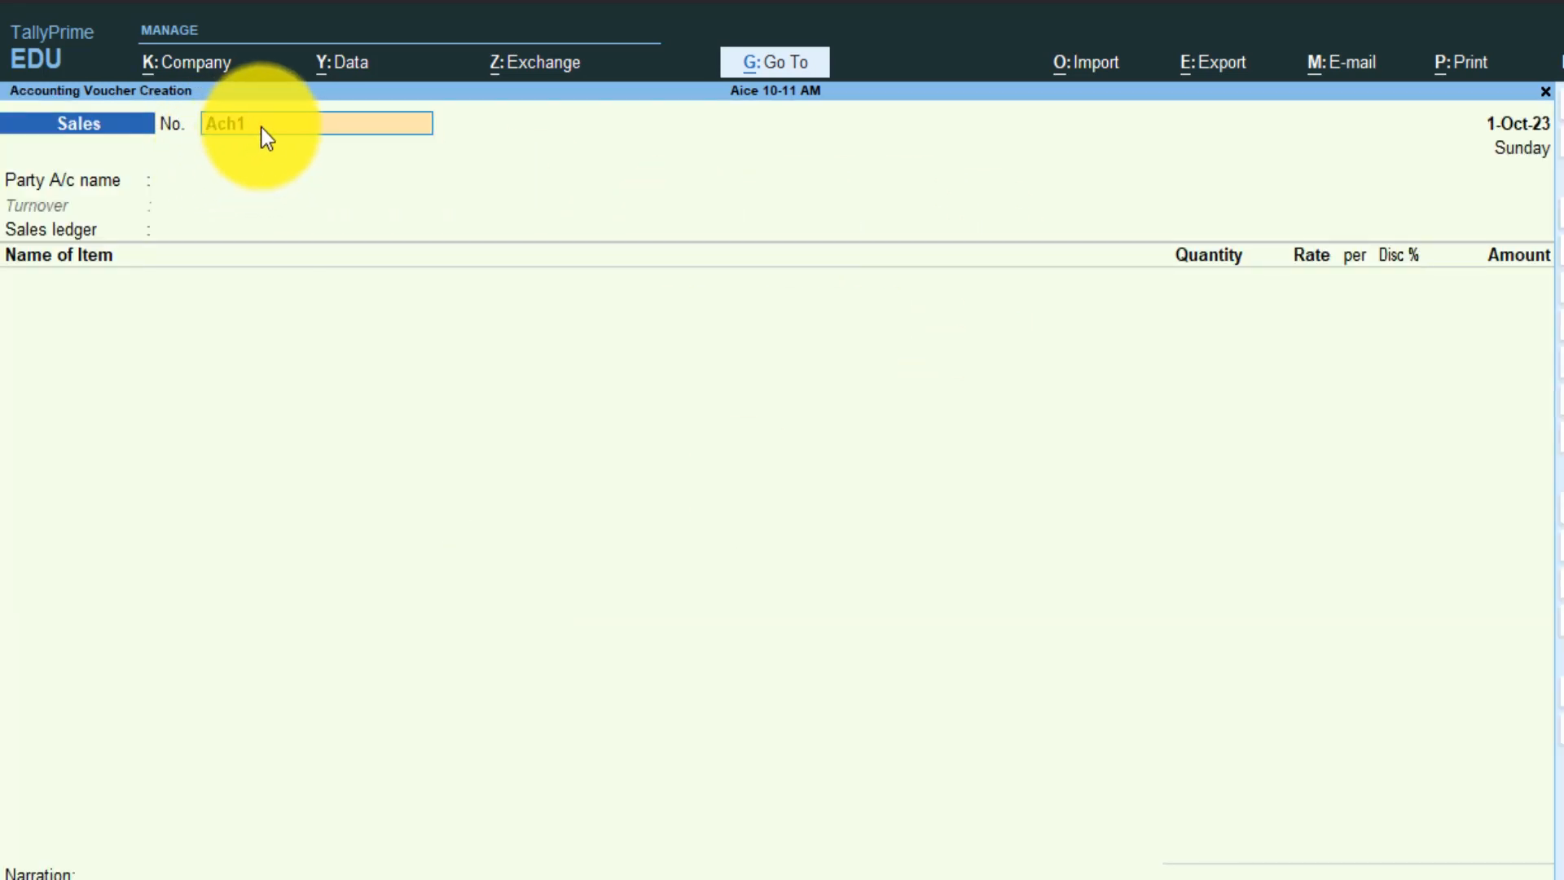
pyautogui.click(269, 125)
pyautogui.click(268, 125)
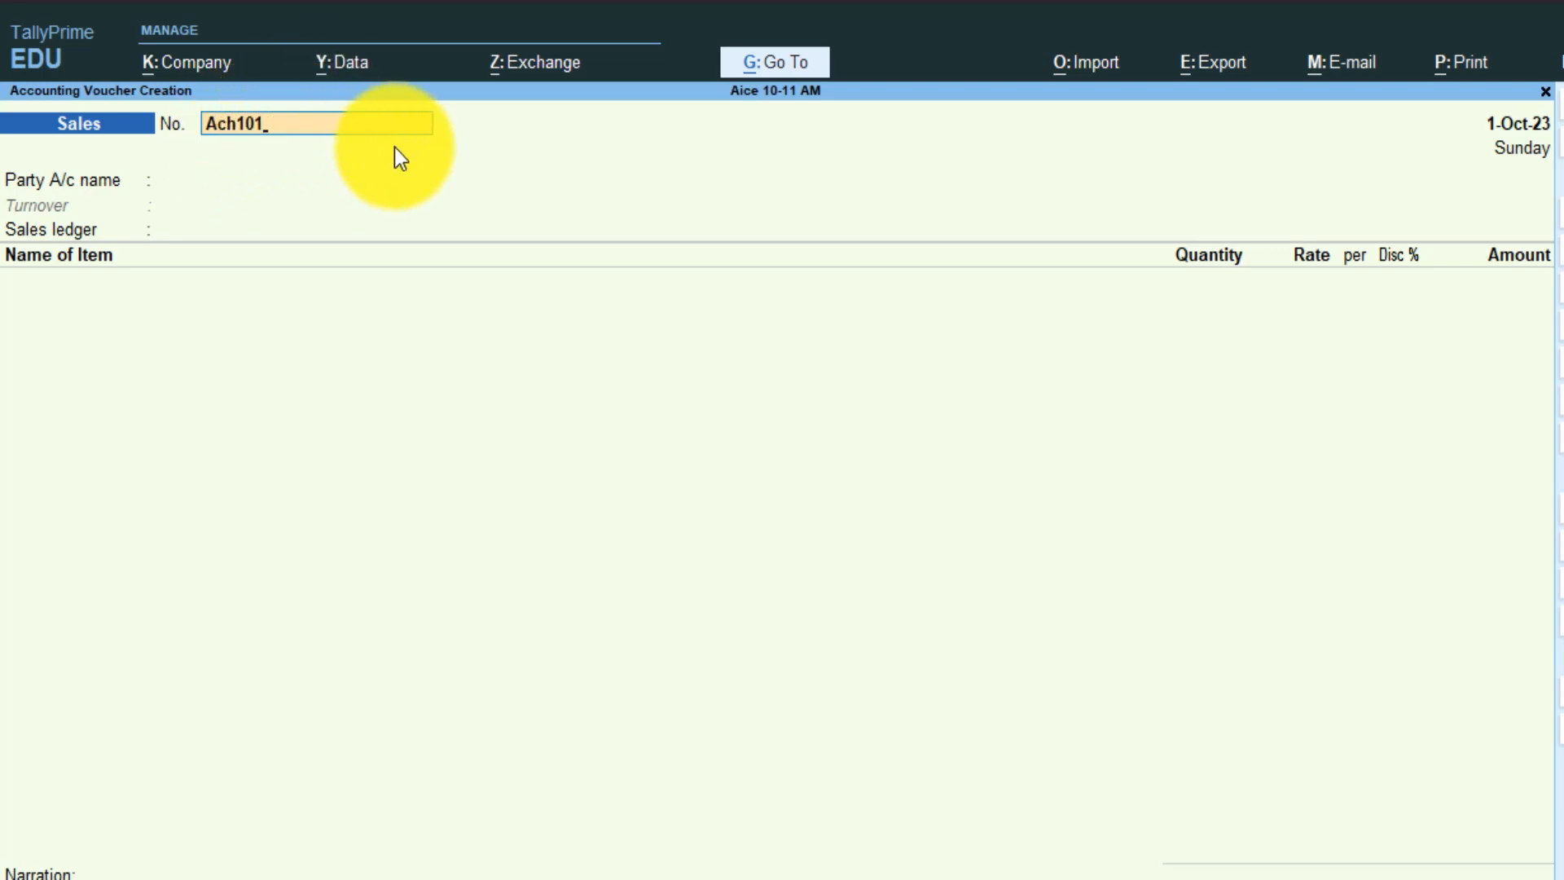
pyautogui.press('Return')
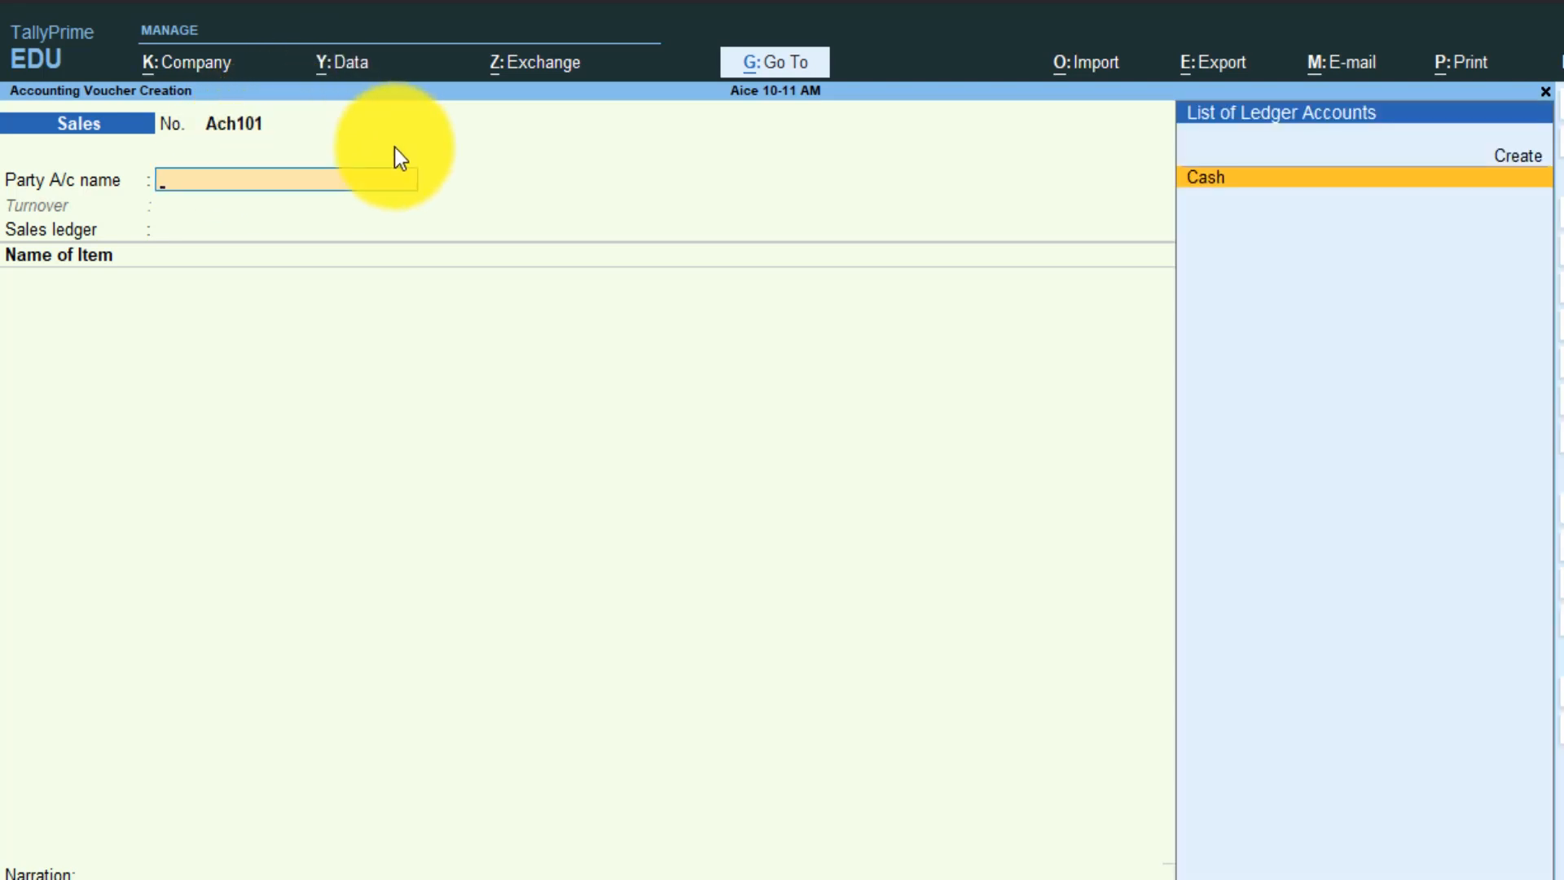
pyautogui.press('Return')
pyautogui.hotkey('ctrl', 'a')
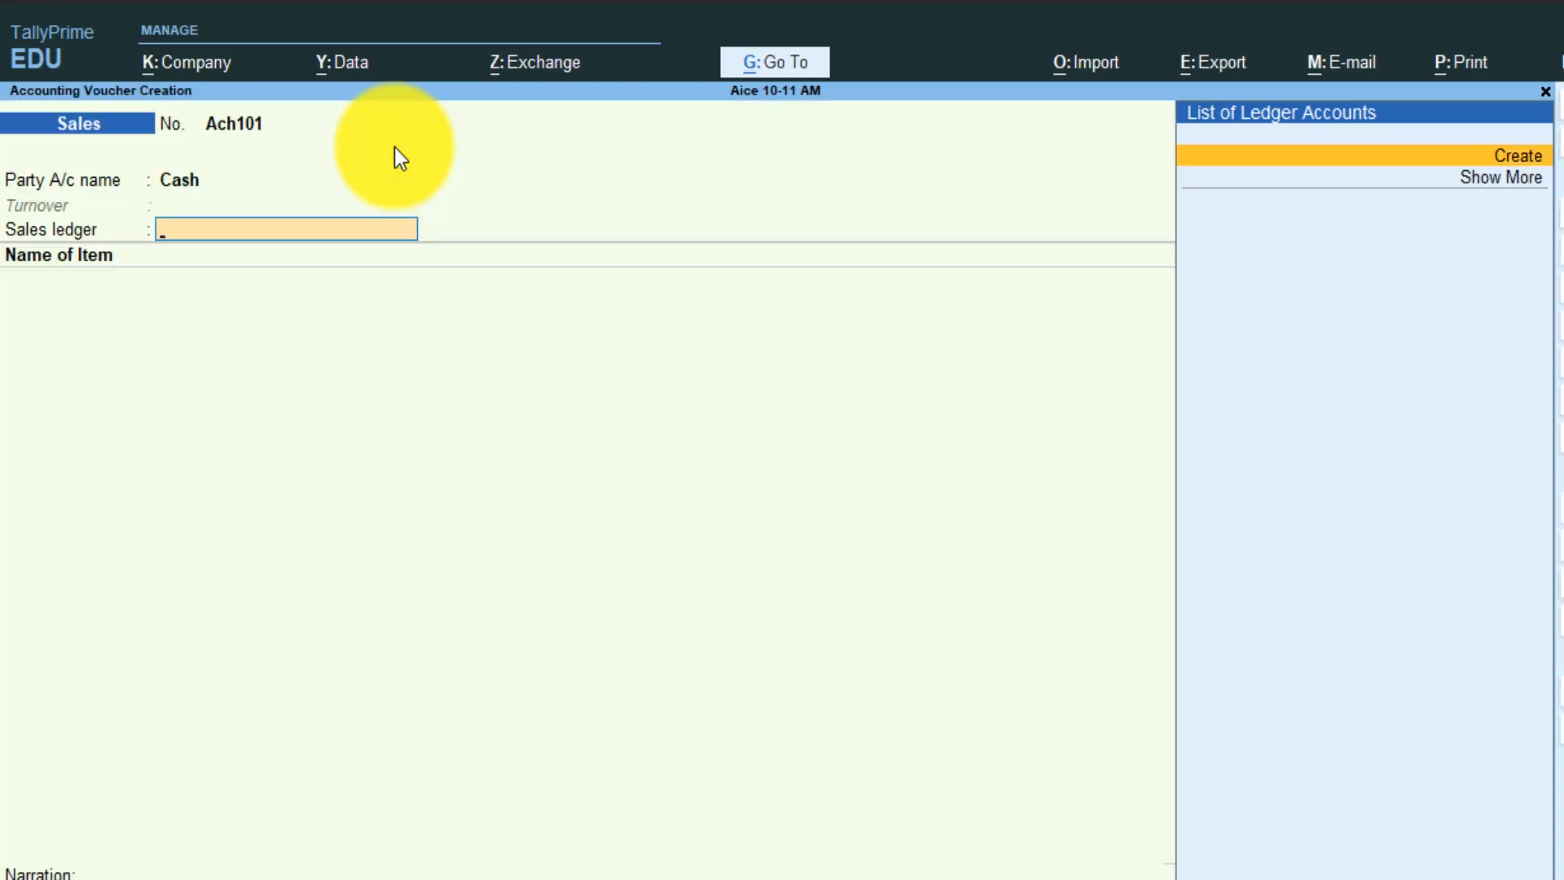
# Create a ledger named SALES and use it as the voucher's sales ledger
pyautogui.press('Return')
pyautogui.write('SALES')
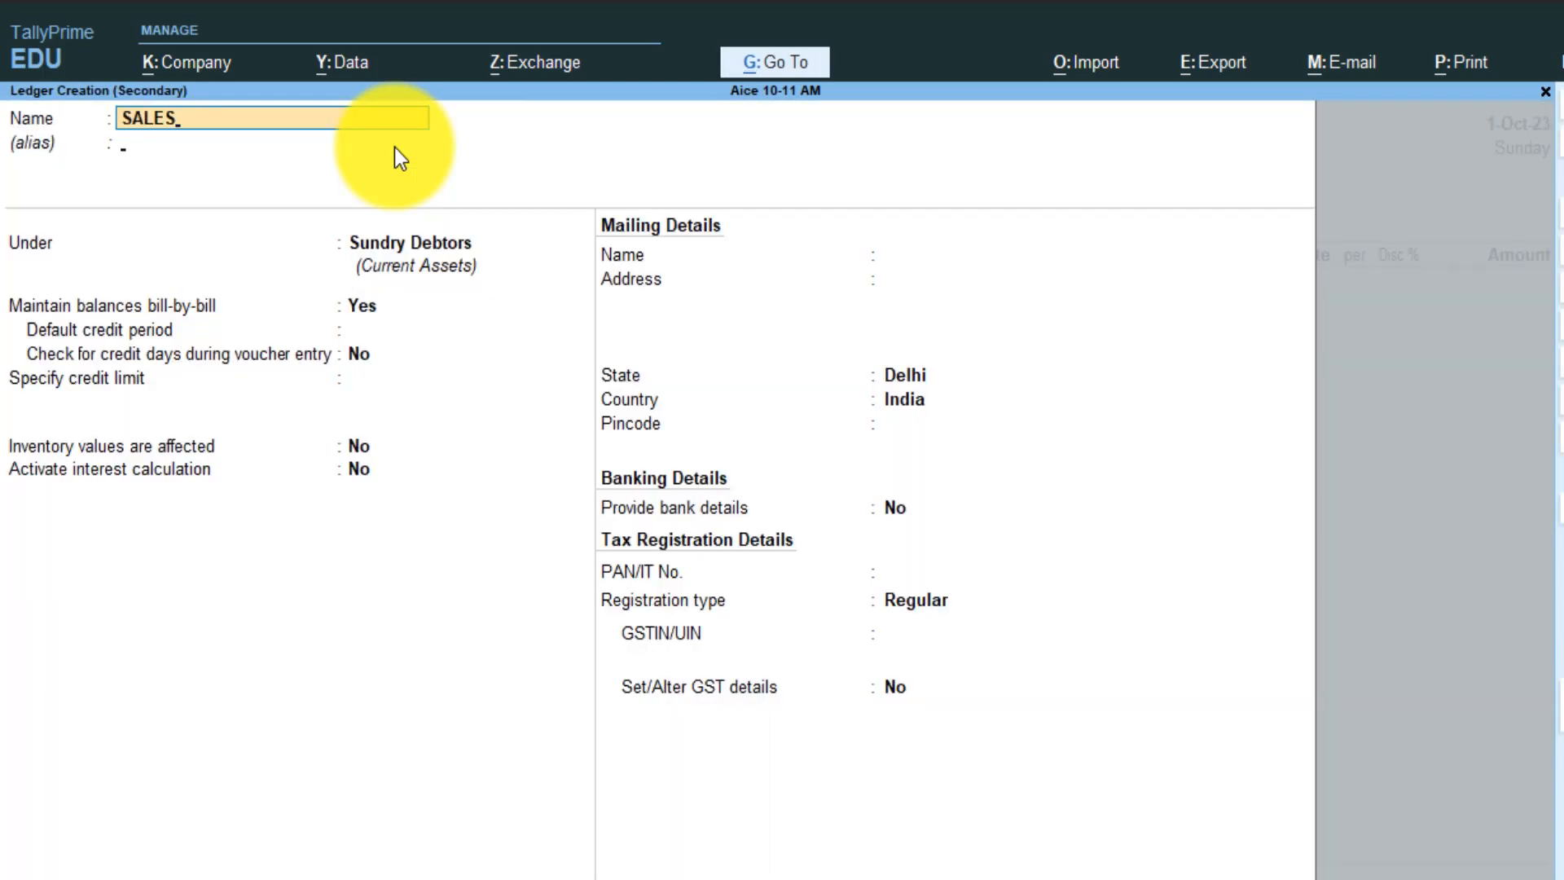
pyautogui.press('Return')
pyautogui.hotkey('ctrl', 'a')
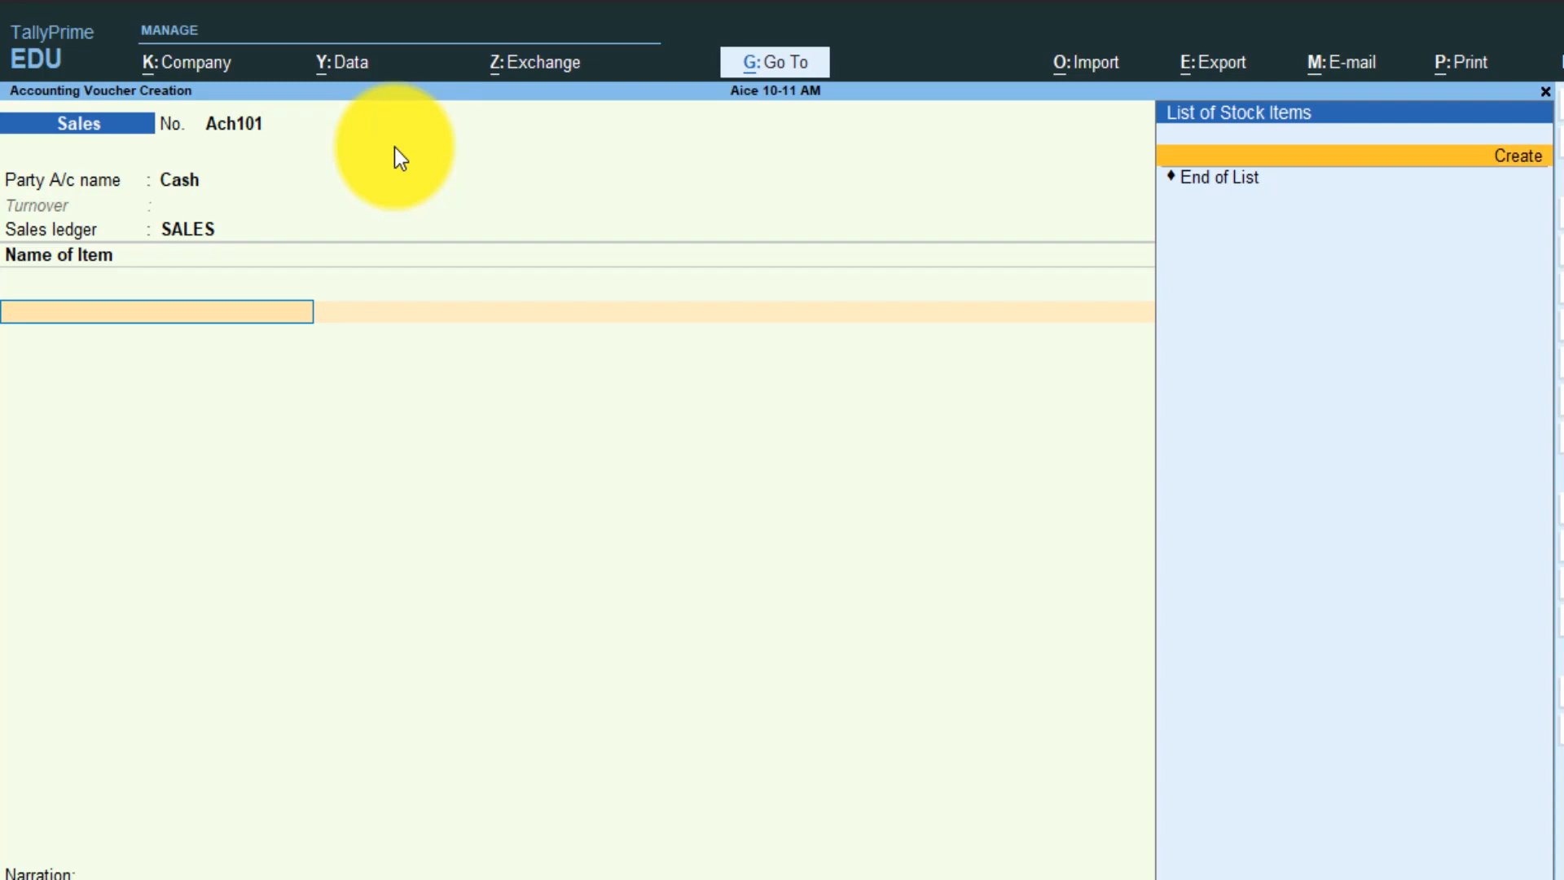
# Begin creating a stock item named DELL LAPTOP I7 from the voucher's item line
pyautogui.press('Return')
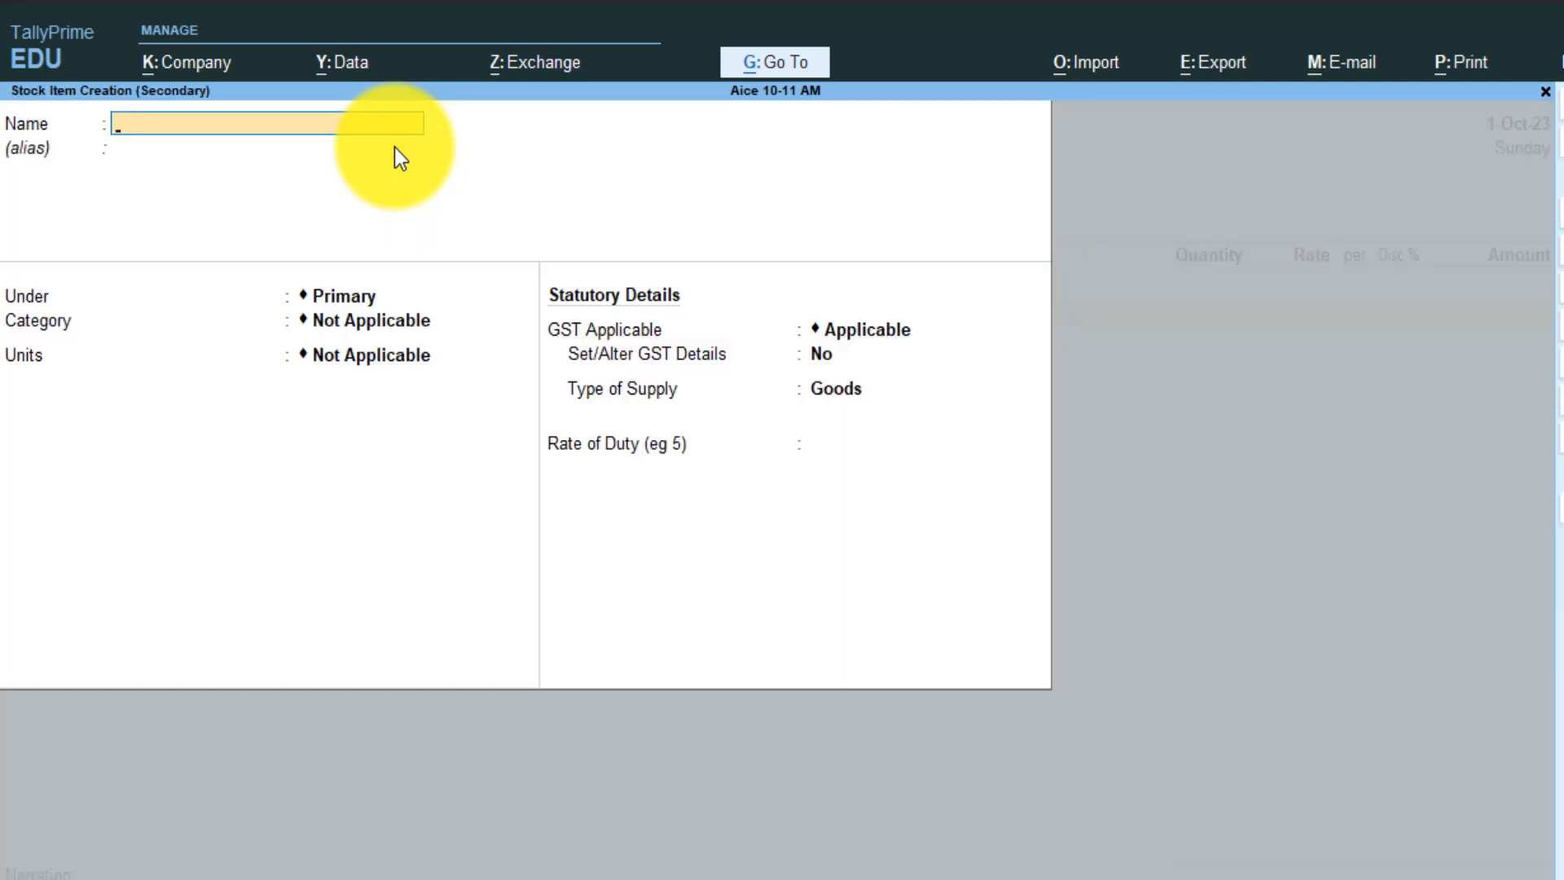
pyautogui.write('DELL LAPTOP I7')
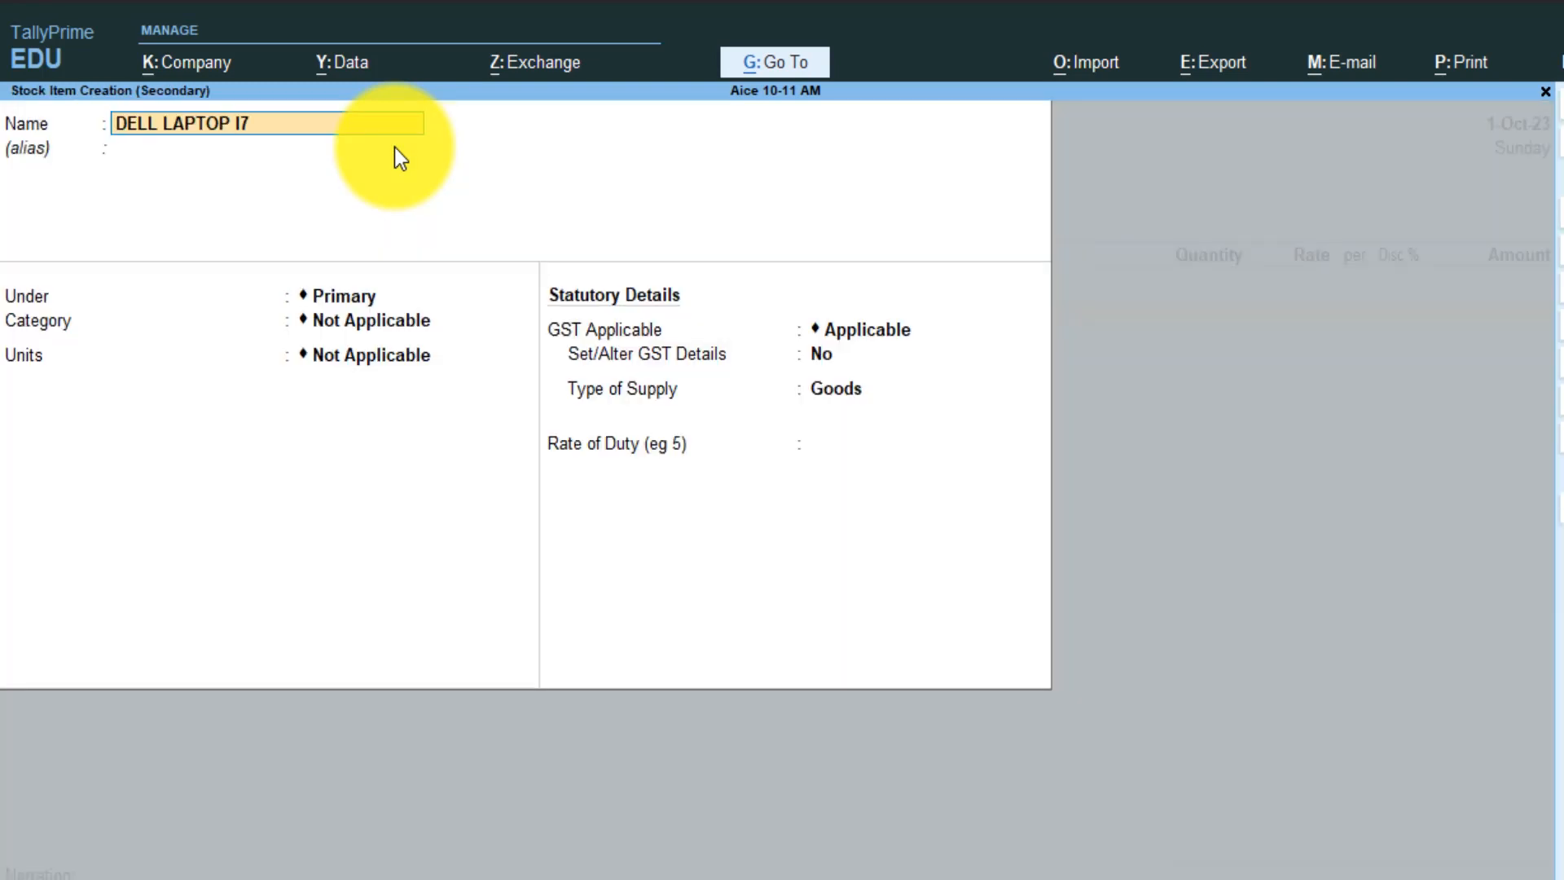
pyautogui.press('Return')
pyautogui.press('Return')
# Create a stock group LAPTOP under Primary for the item, leaving quantity addition and GST details at No
pyautogui.hotkey('alt', 'c')
pyautogui.write('LAPTOP')
pyautogui.press('Return')
pyautogui.press('Return')
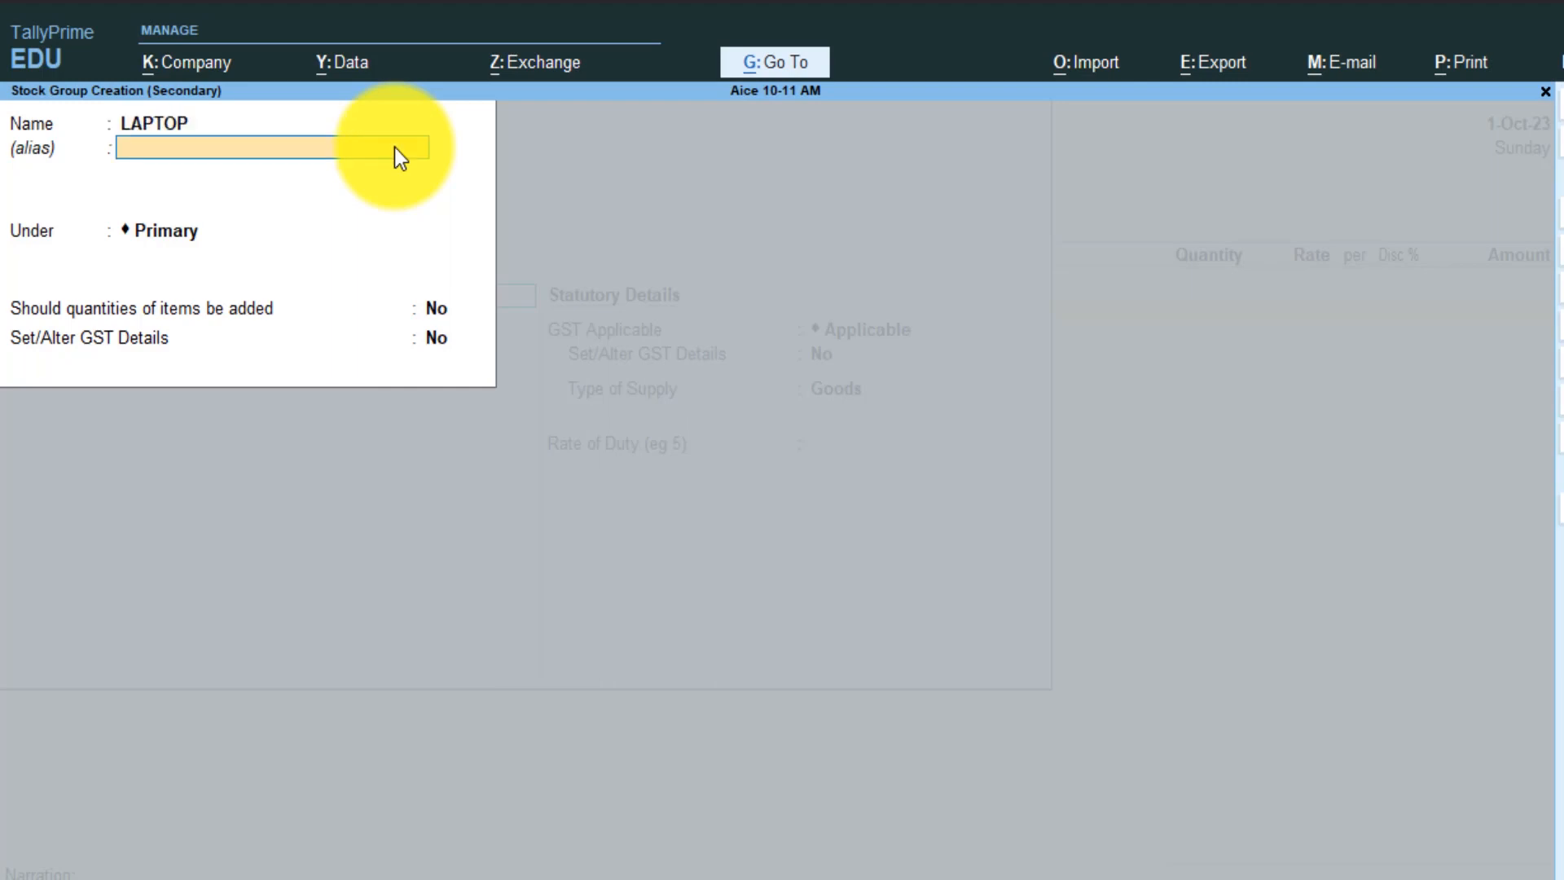
pyautogui.press('Return')
pyautogui.press('Return')
pyautogui.press('Return')
pyautogui.press('Return')
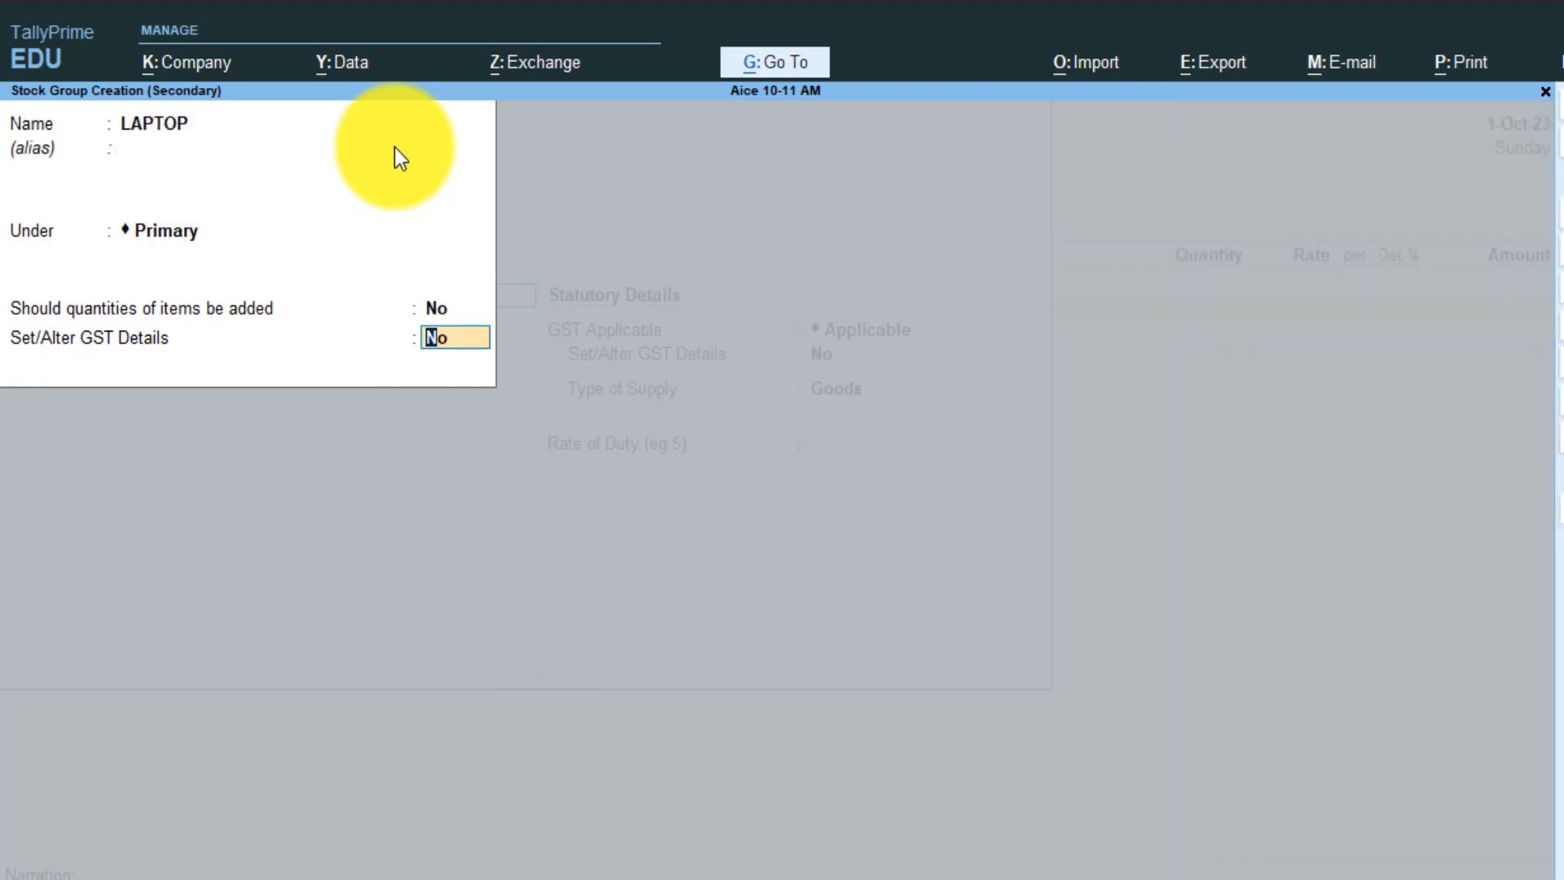
# Create a simple unit with the symbol pcs and 0 decimal places for the stock item
pyautogui.hotkey('alt', 'c')
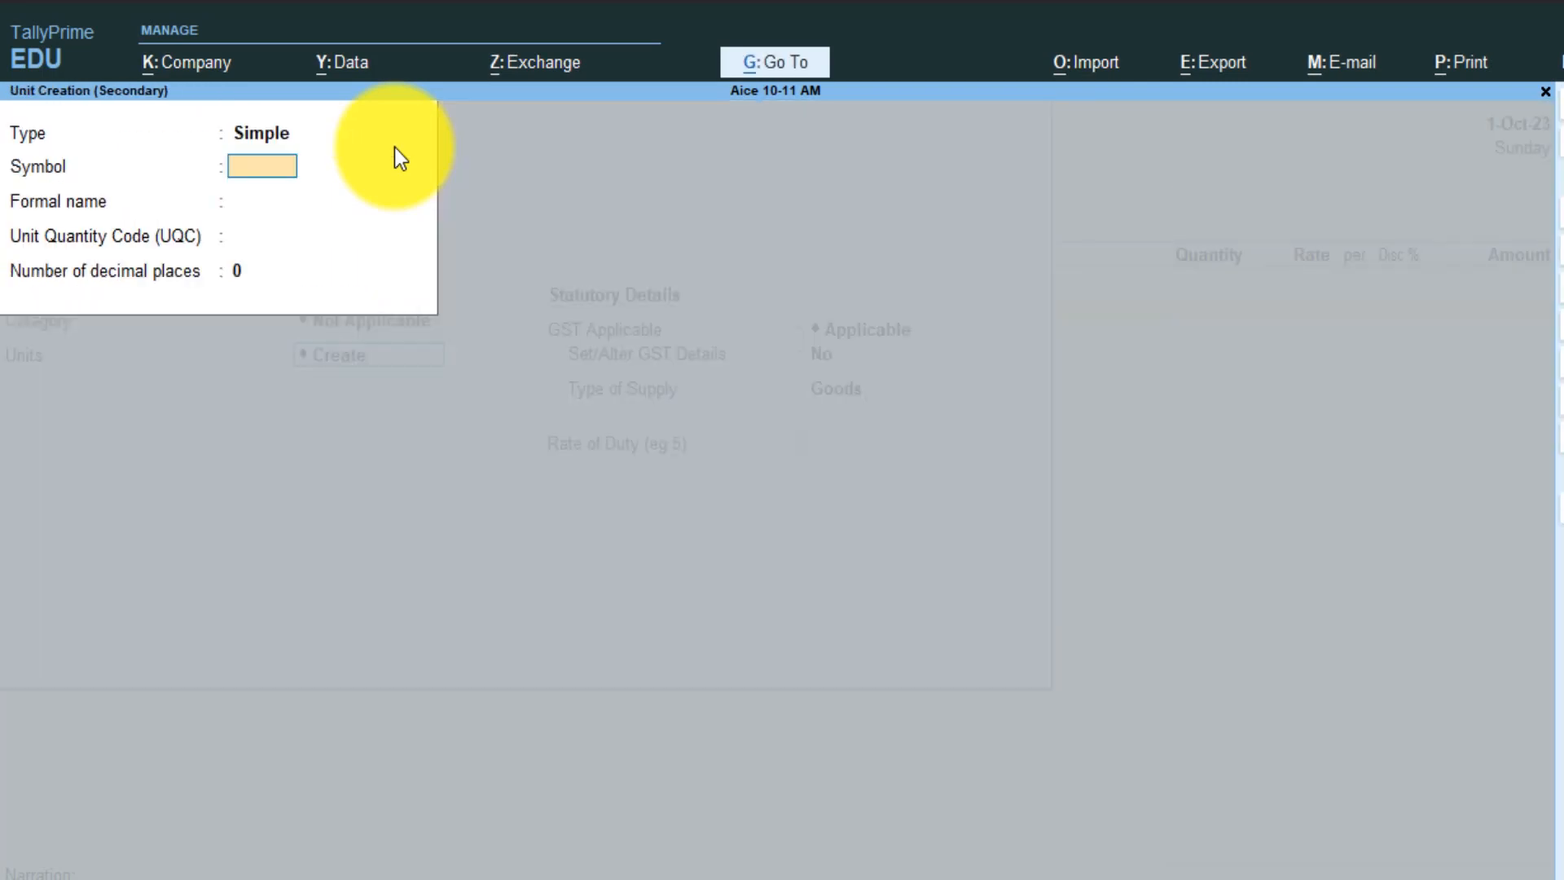
pyautogui.write('pCS')
pyautogui.press('Return')
pyautogui.press('Return')
pyautogui.press('Return')
pyautogui.press('Return')
# Keep batches, components, cost tracking and GST details at No, and save the stock item into the voucher
pyautogui.press('Return')
pyautogui.press('Return')
pyautogui.press('Return')
pyautogui.press('Return')
pyautogui.press('Return')
pyautogui.press('Return')
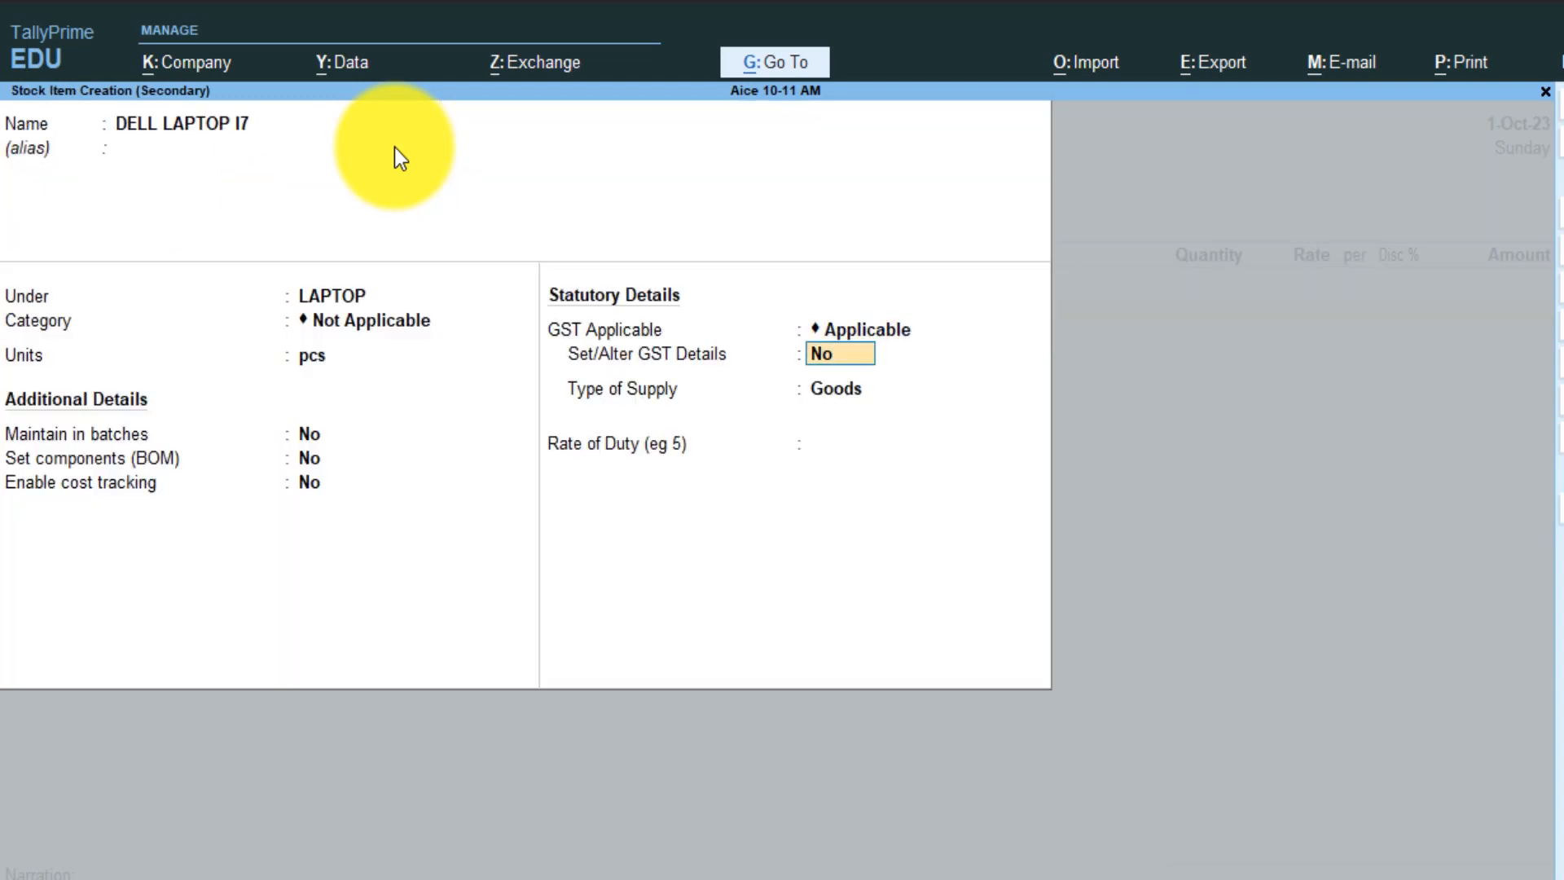
pyautogui.press('Return')
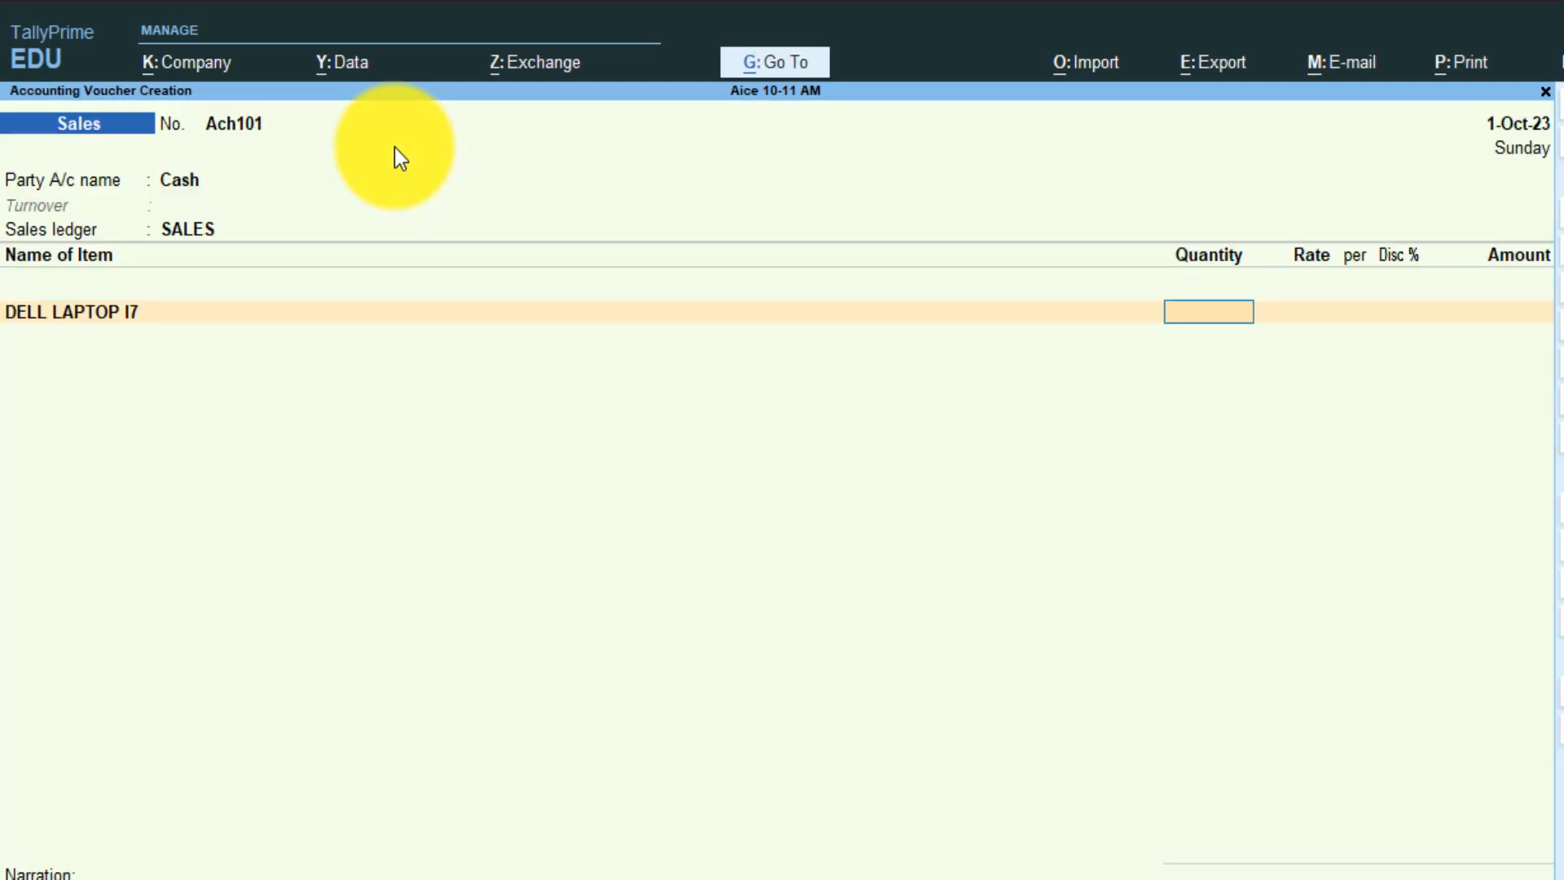
# Enter a quantity of 1 pcs at a rate of 55,000.00 for the DELL LAPTOP I7 line
pyautogui.click(1226, 325)
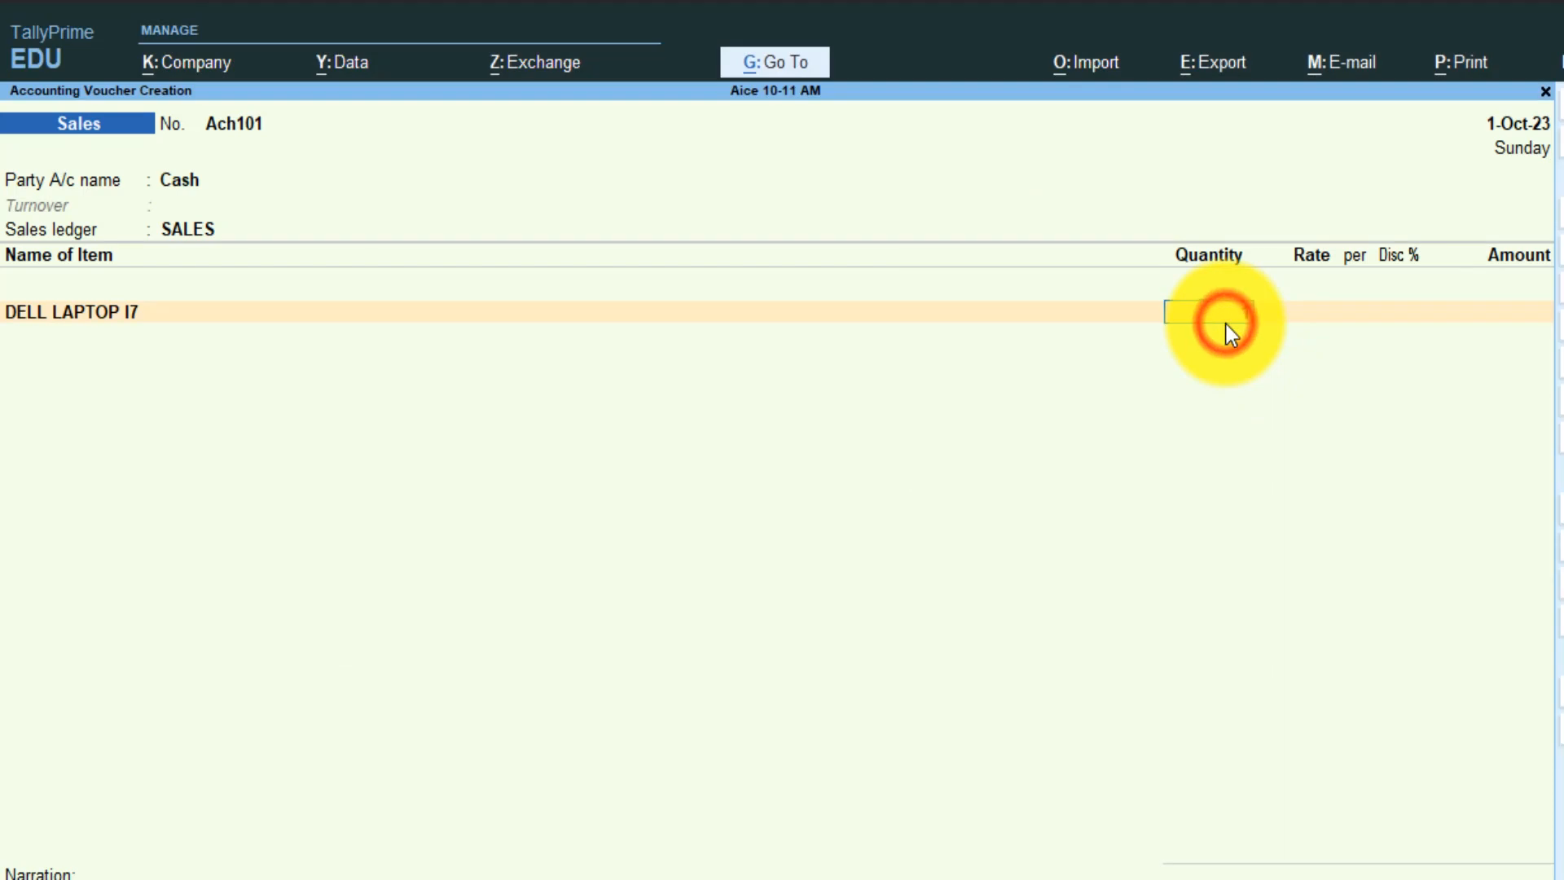
pyautogui.press('Return')
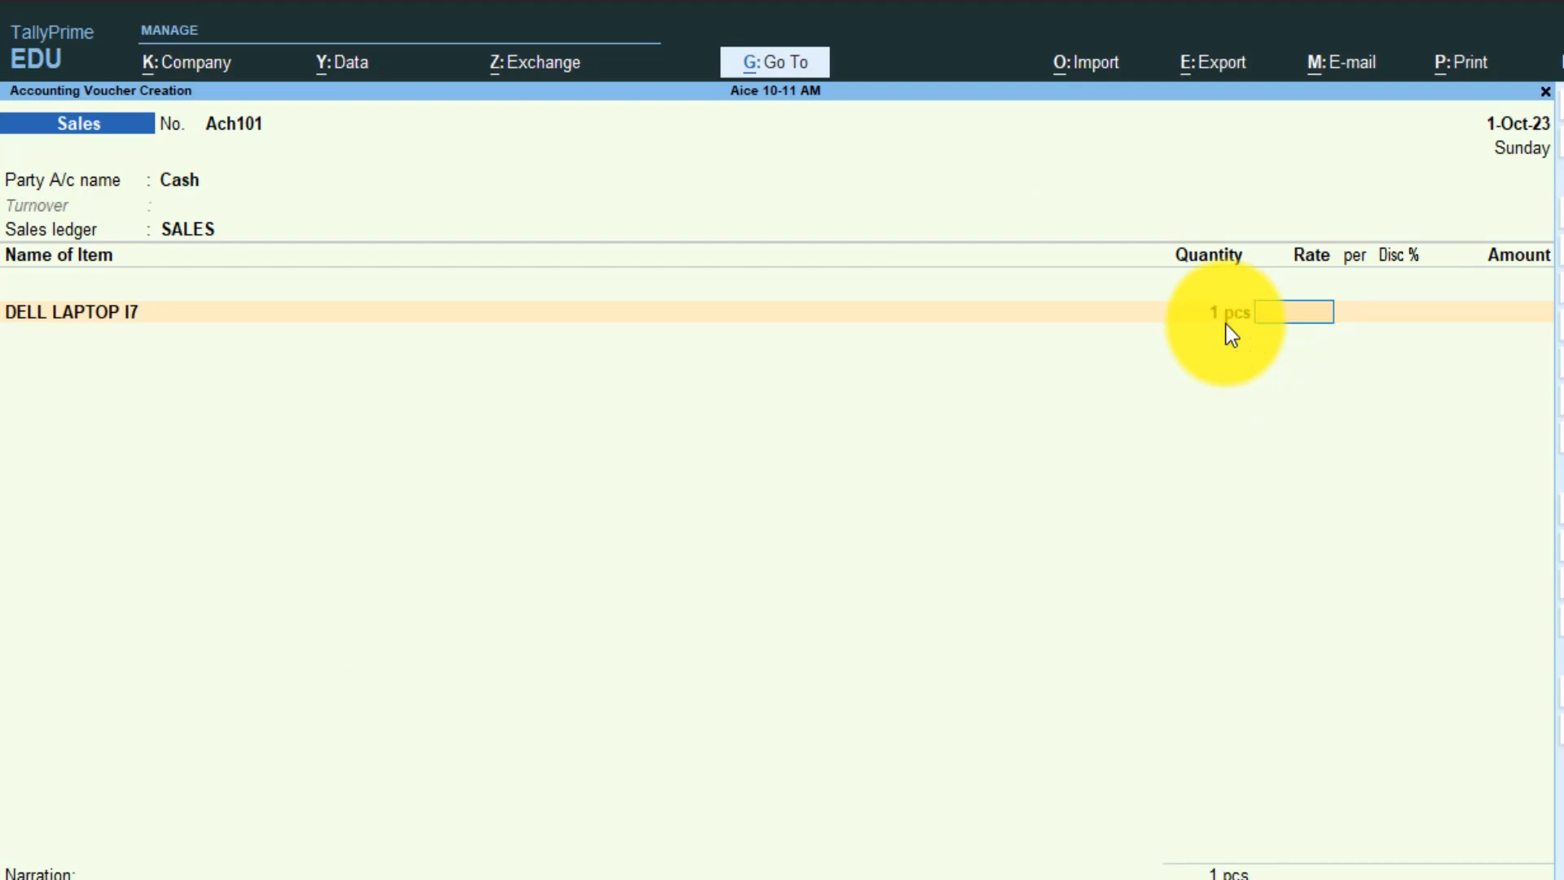
pyautogui.write('550000.00')
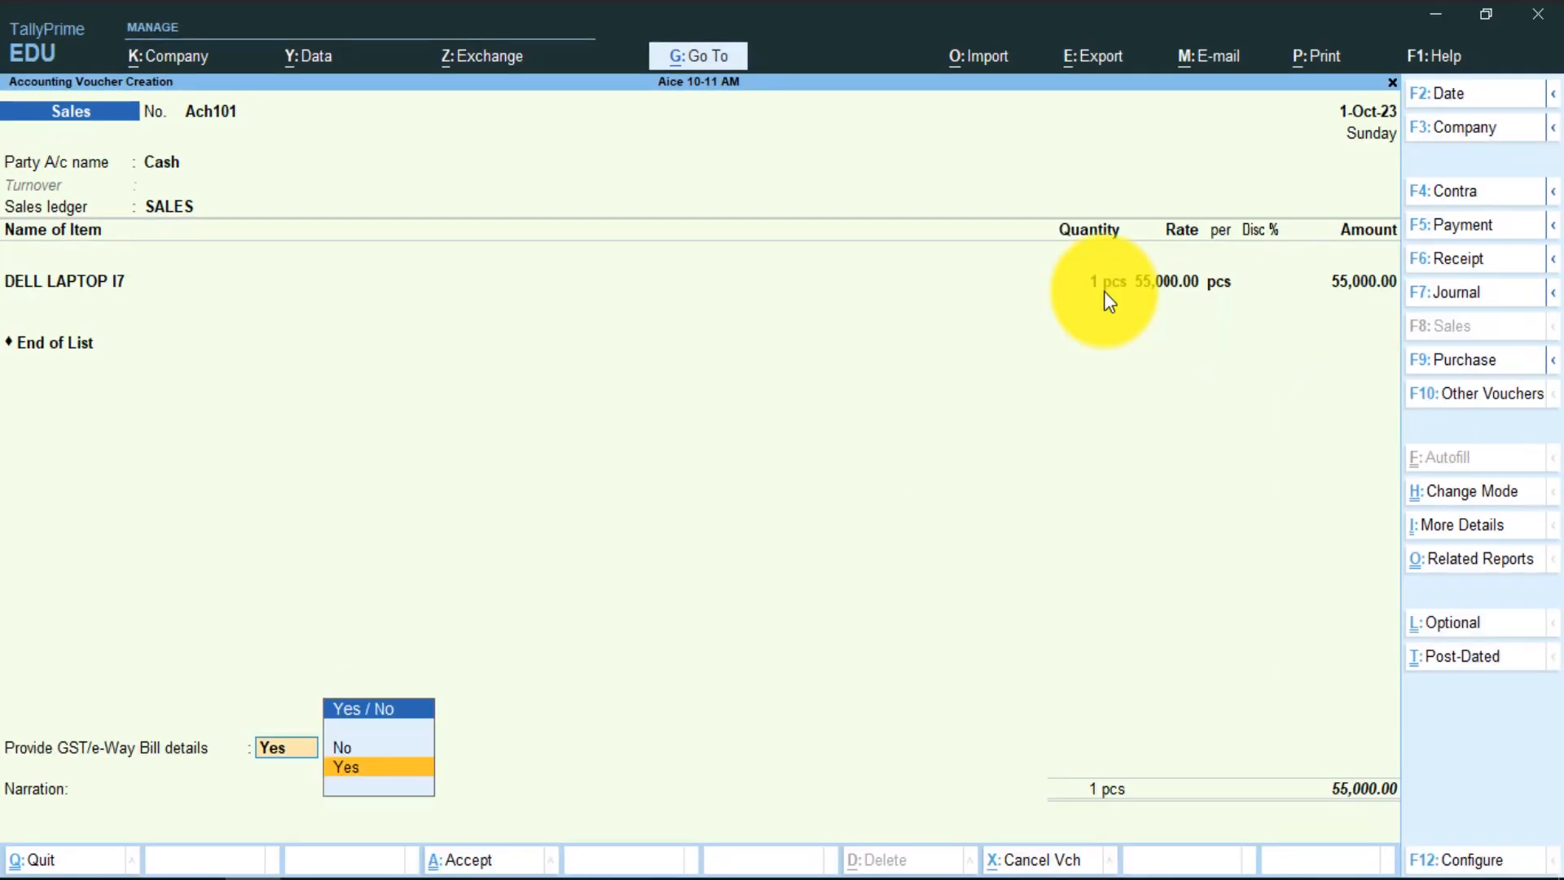
# Set Provide GST/e-Way Bill details to No and save the Sales voucher
pyautogui.press('Return')
pyautogui.press('Escape')
pyautogui.write('n')
pyautogui.press('Return')
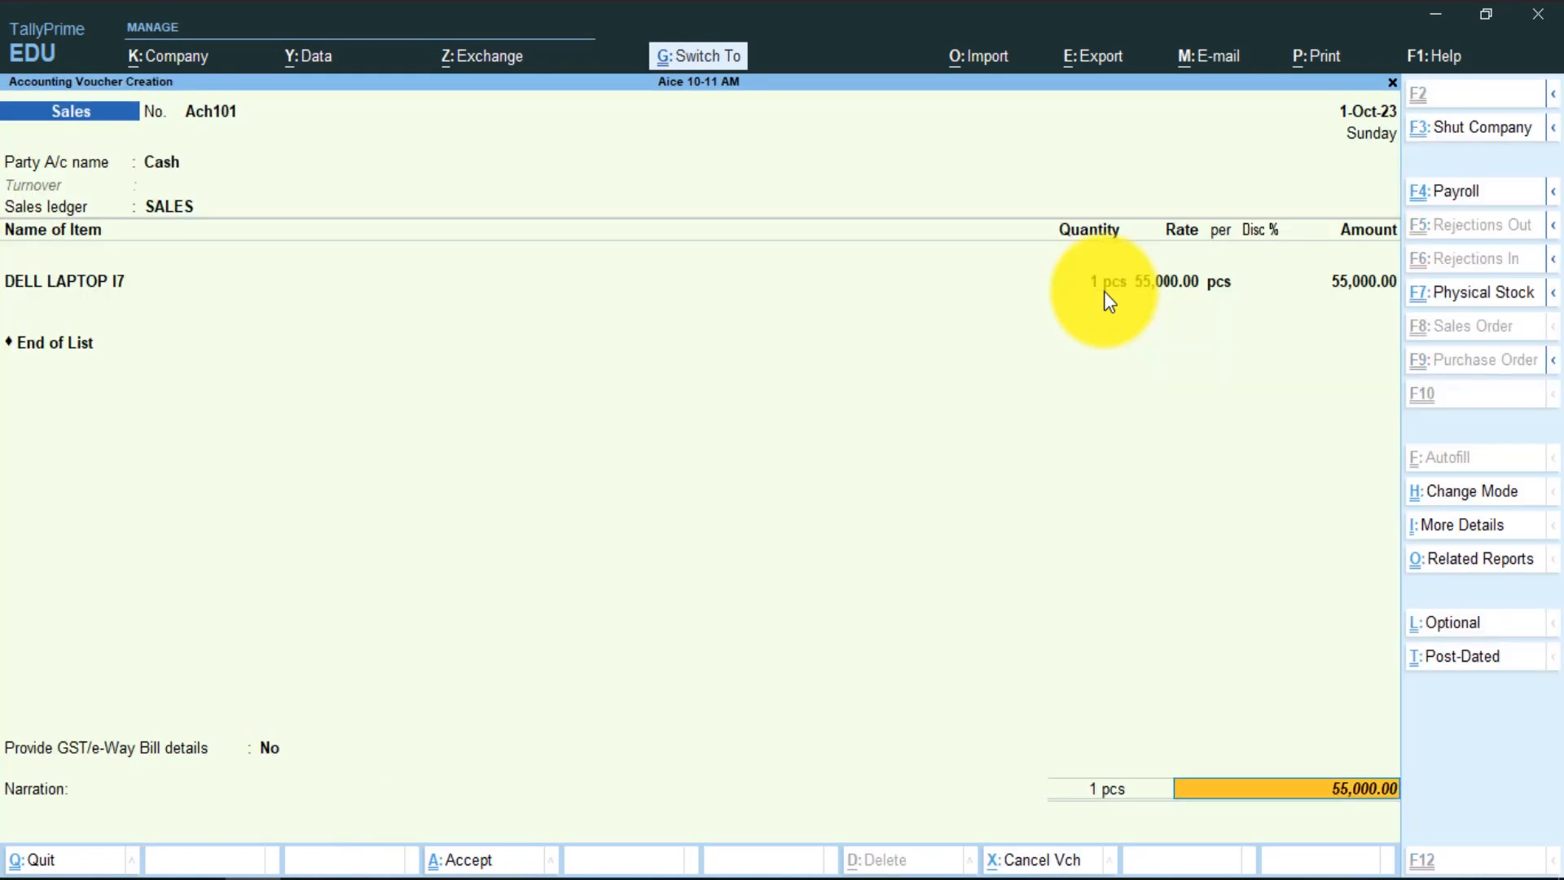
pyautogui.hotkey('ctrl', 'a')
pyautogui.press('n')
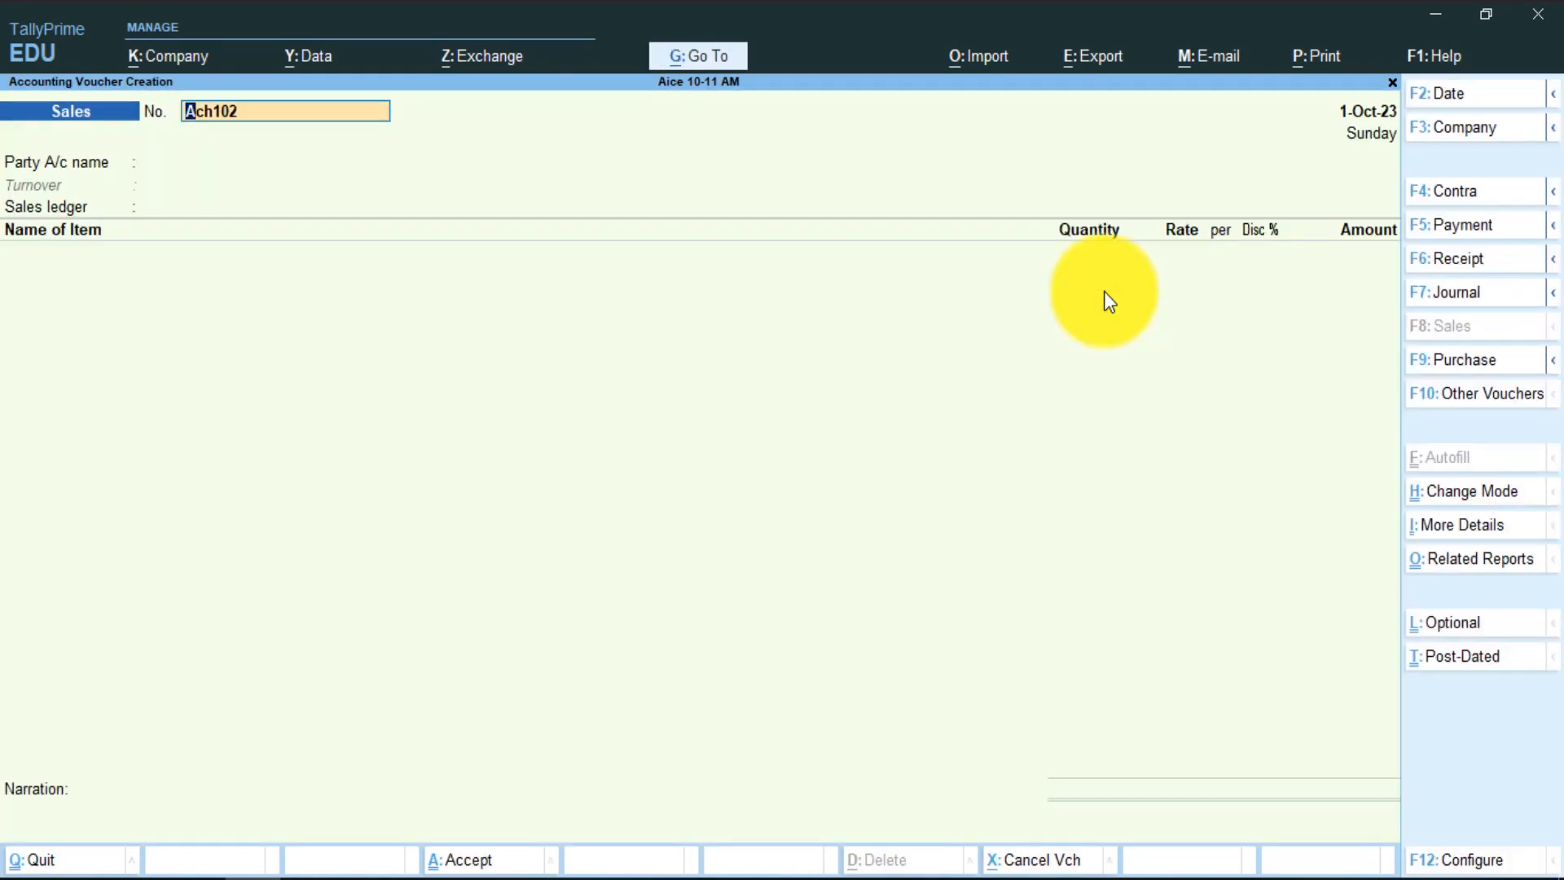
# Exit voucher entry to the Gateway of Tally and open Sales voucher entry again
pyautogui.press('Escape')
pyautogui.press('Escape')
pyautogui.press('y')
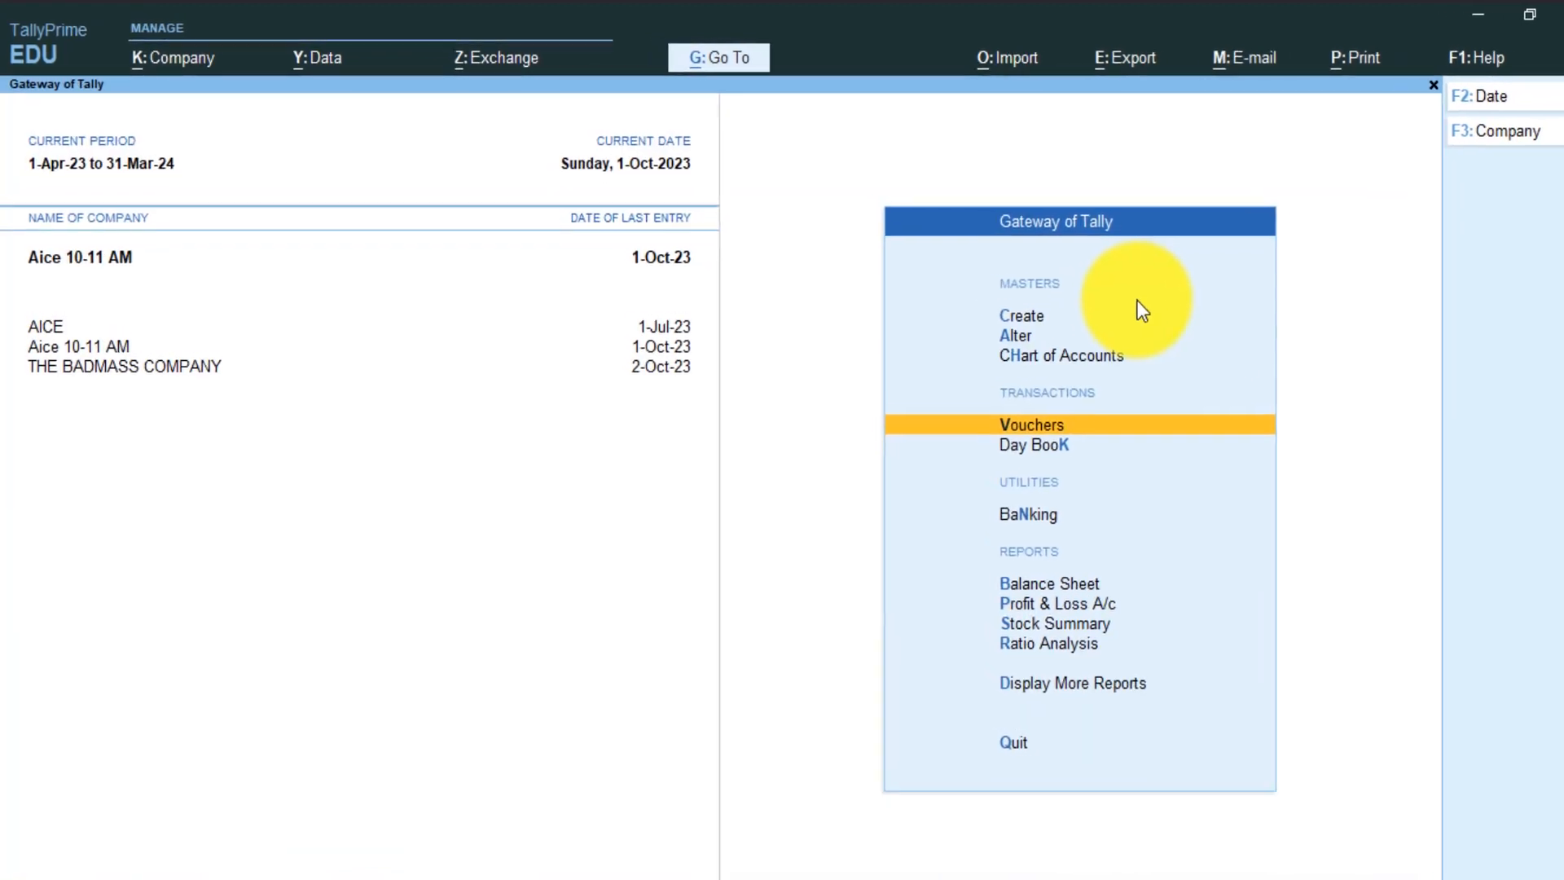
pyautogui.press('Return')
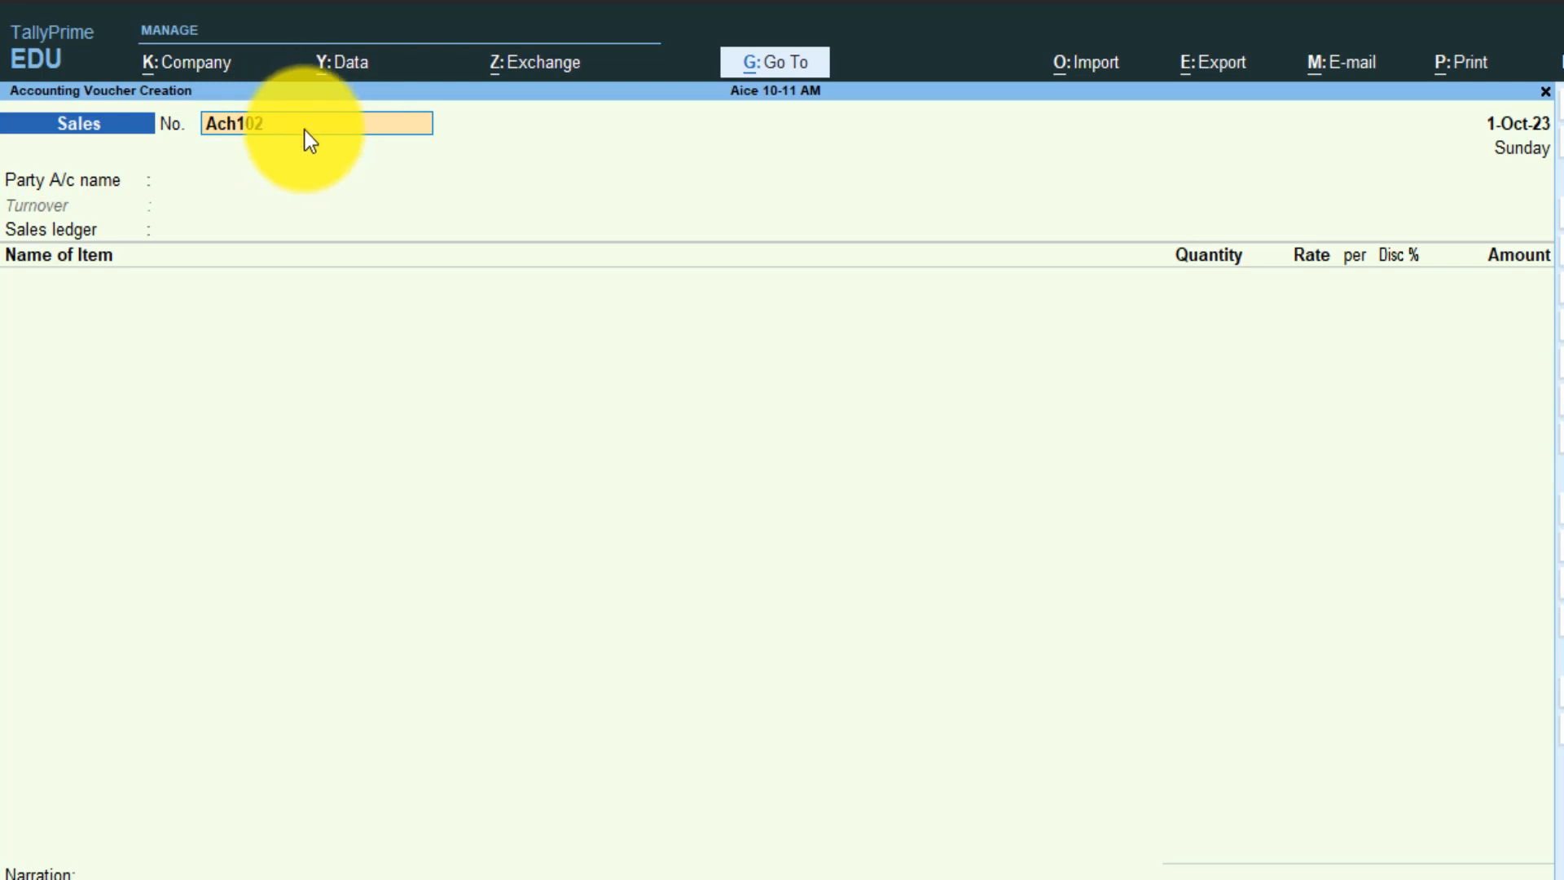
# Override the new Sales voucher's number with Ach105
pyautogui.click(267, 126)
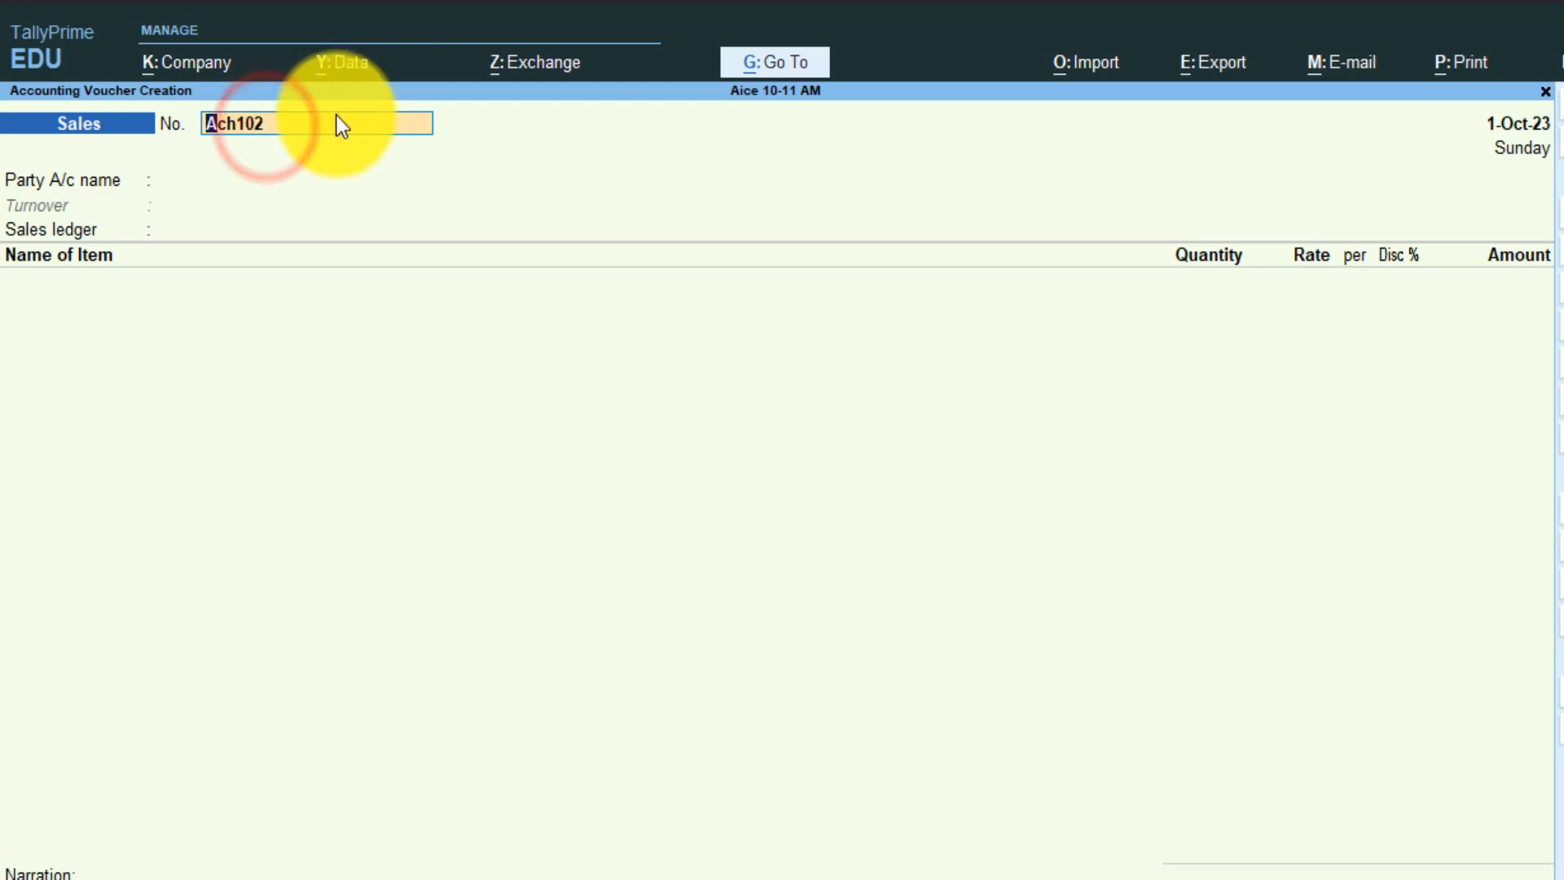
pyautogui.press('BackSpace')
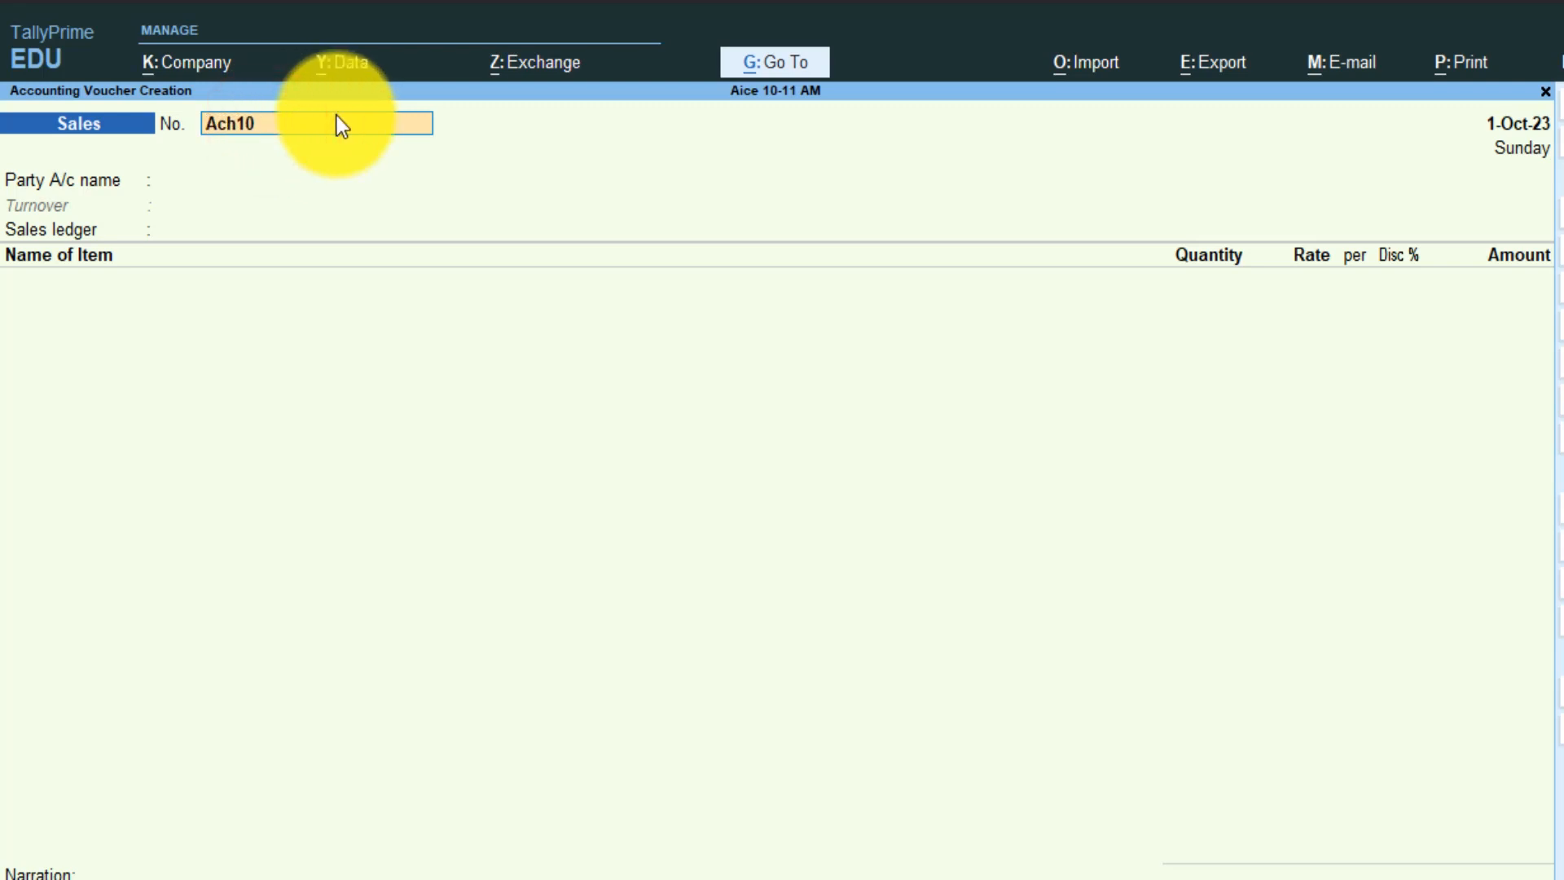
pyautogui.write('5')
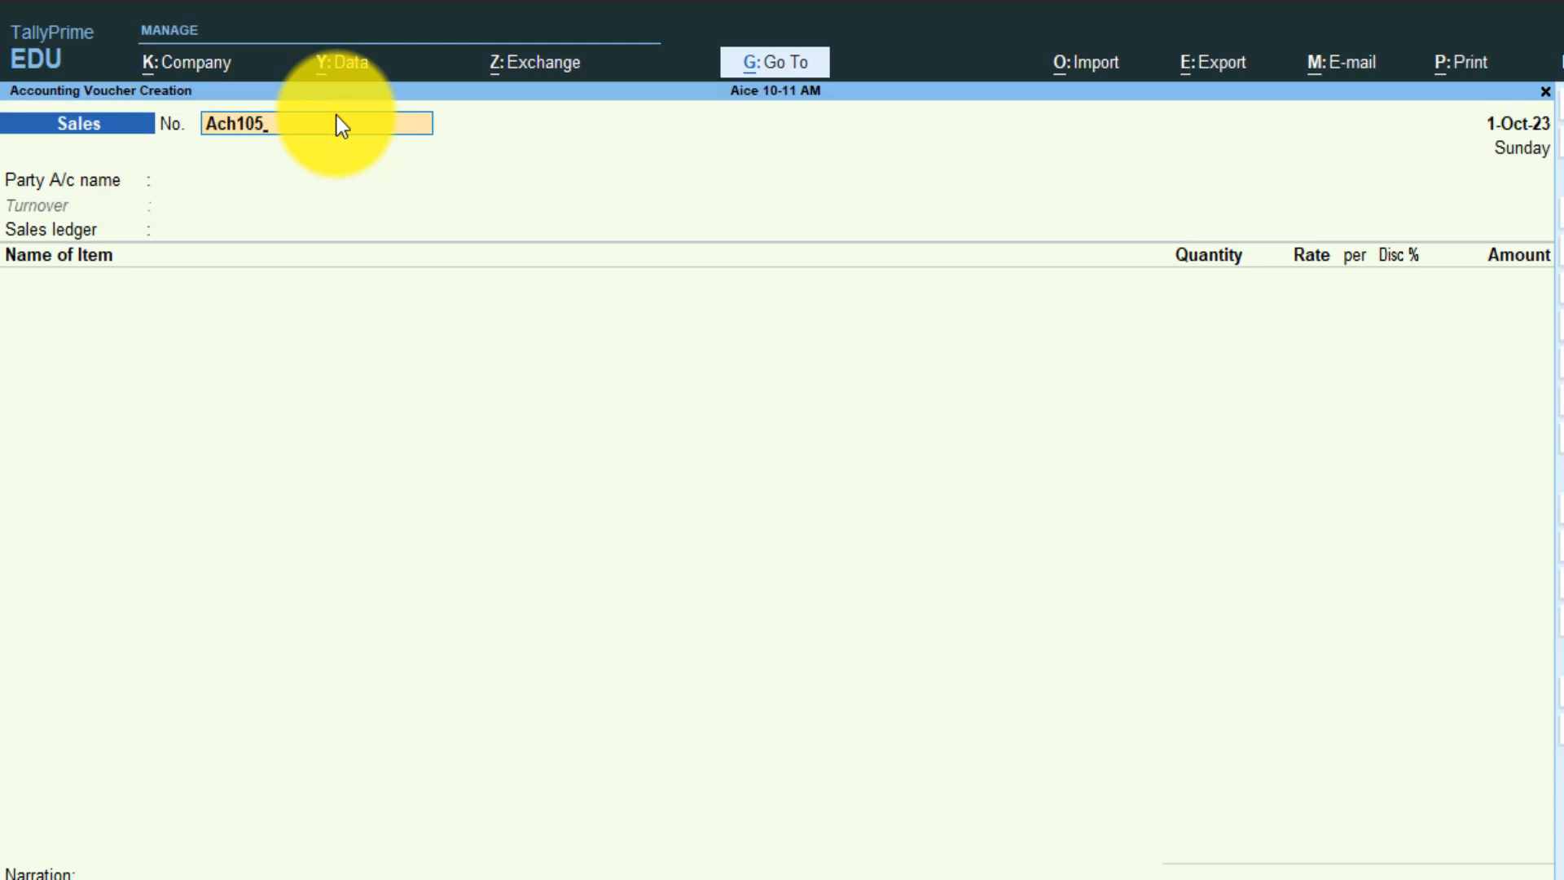